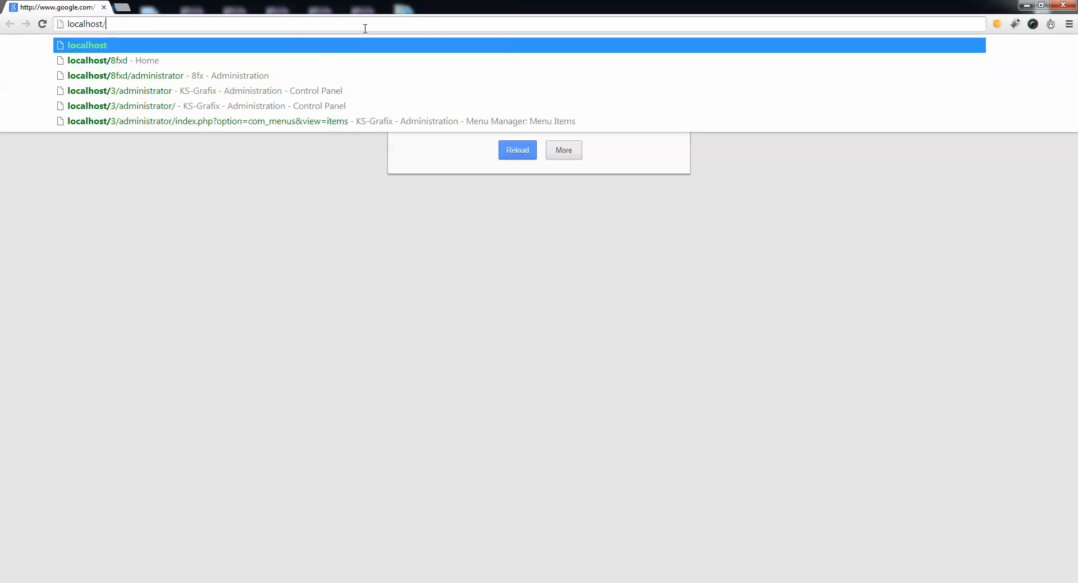
Open the site at localhost/tut, then its administrator page, and log in with the prefilled credentials.
text(tut)
key(Return)
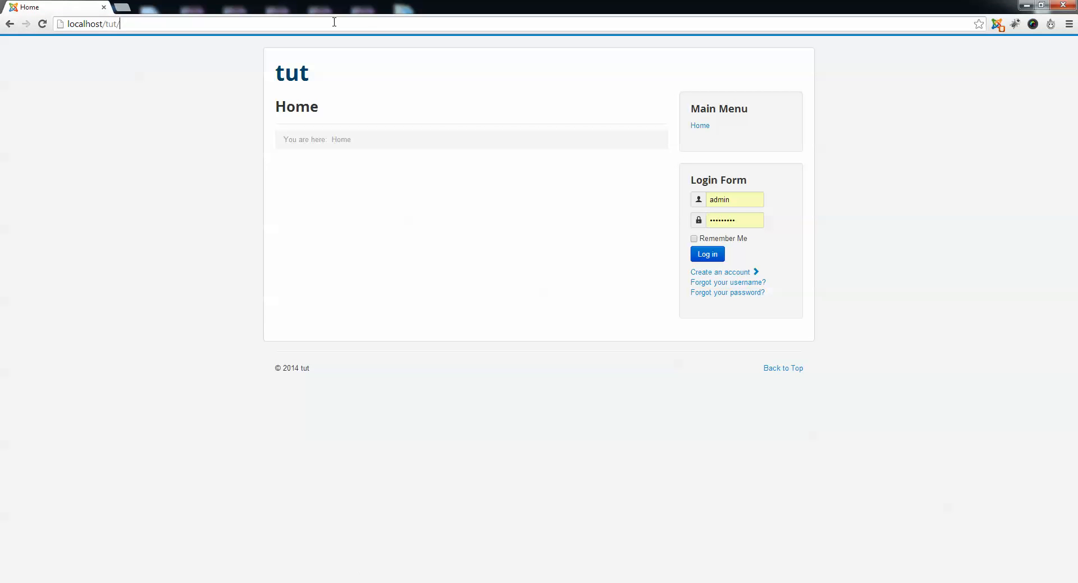
click(380, 25)
click(380, 25)
text(admi)
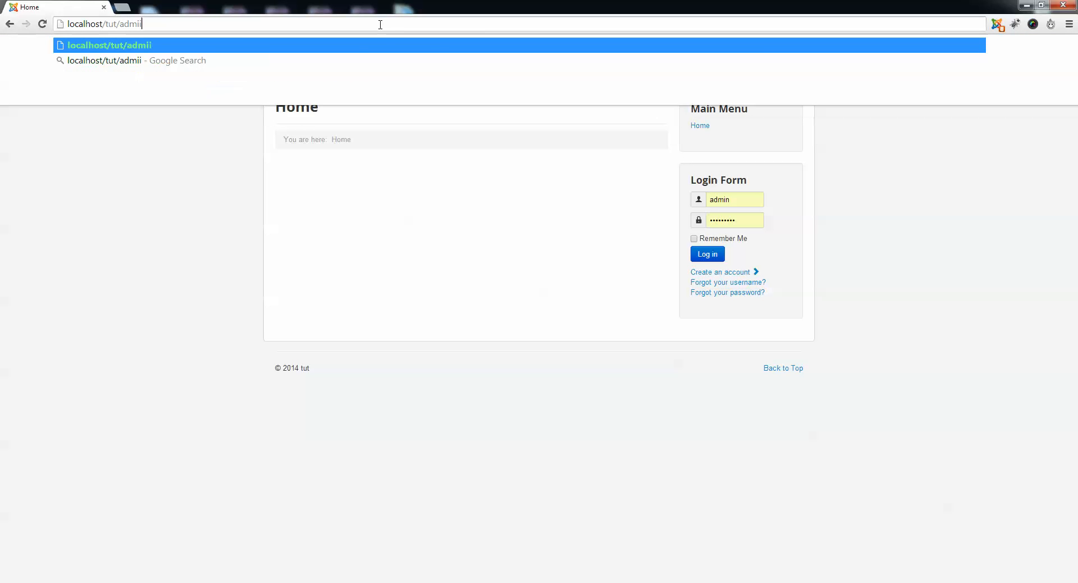
key(Down)
key(Return)
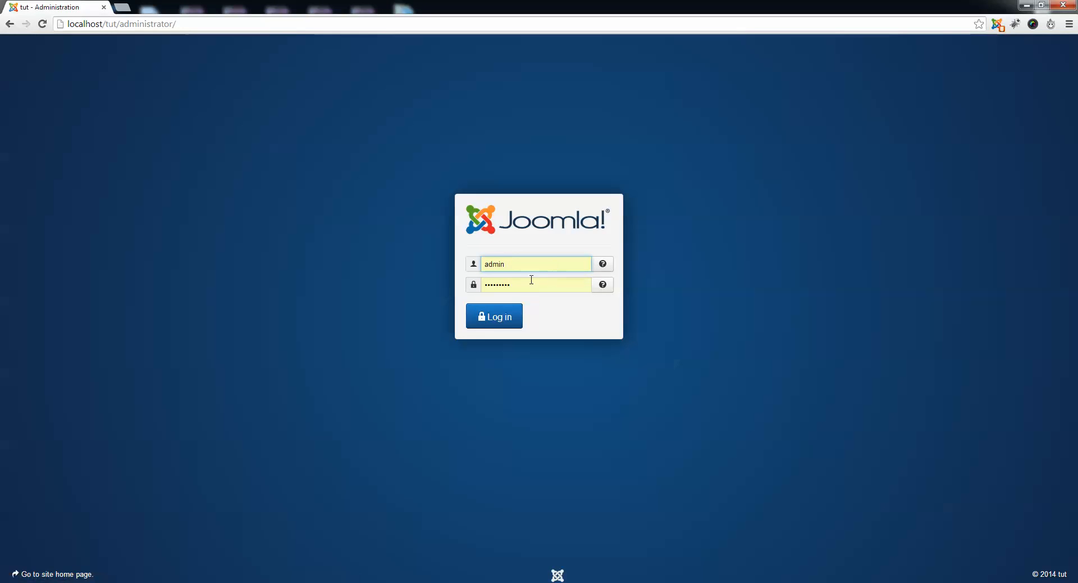
key(Return)
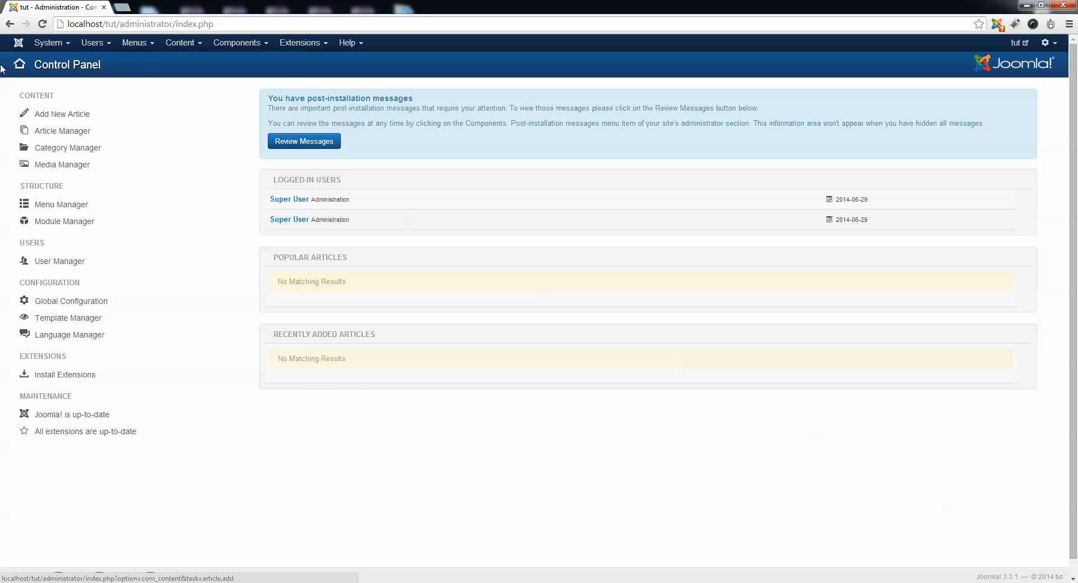
In the Global Configuration site settings, set Site Offline to Yes and save.
click(62, 47)
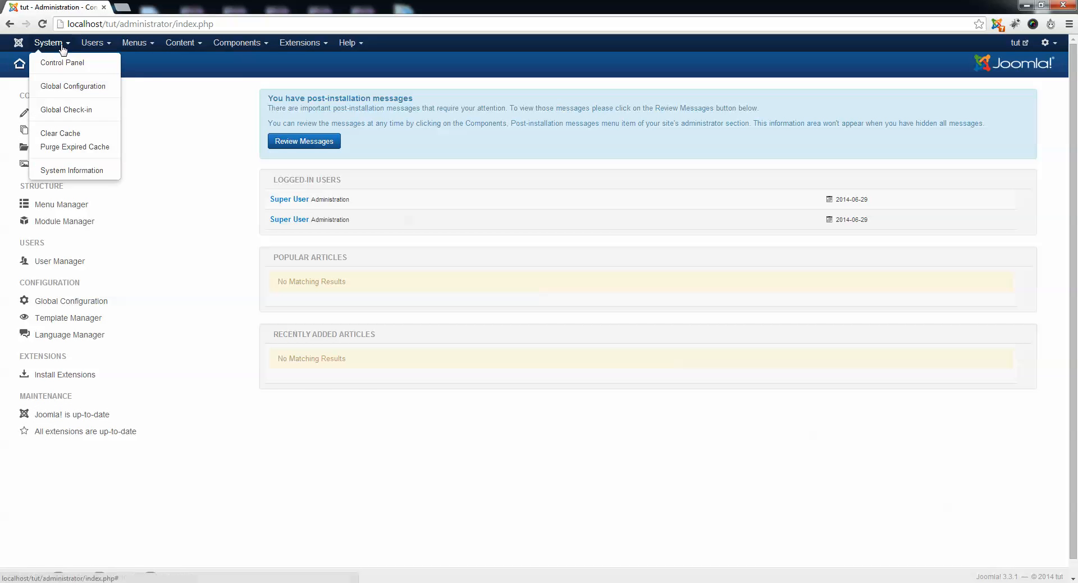
click(63, 87)
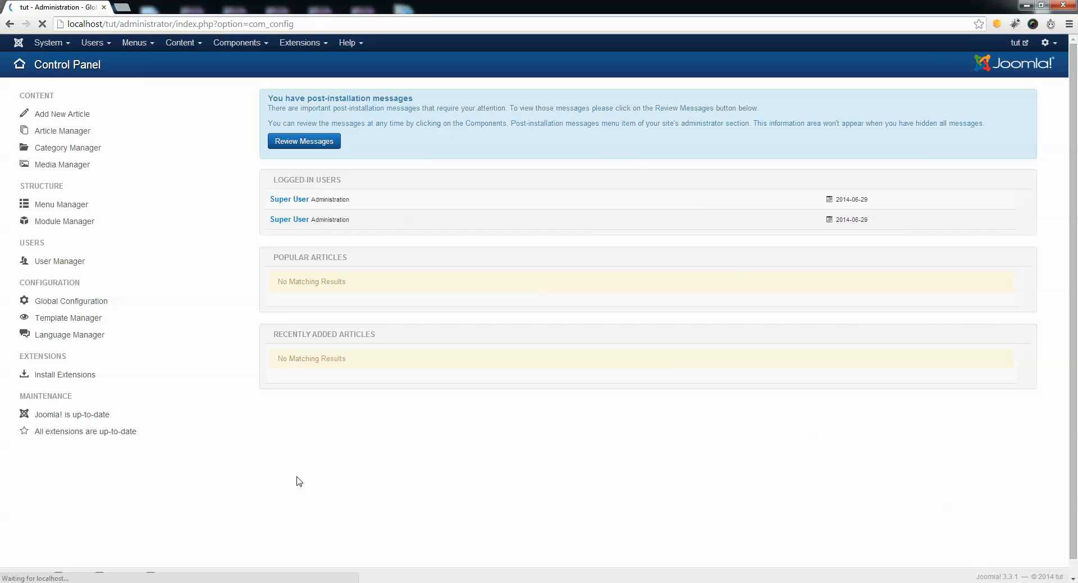
click(292, 186)
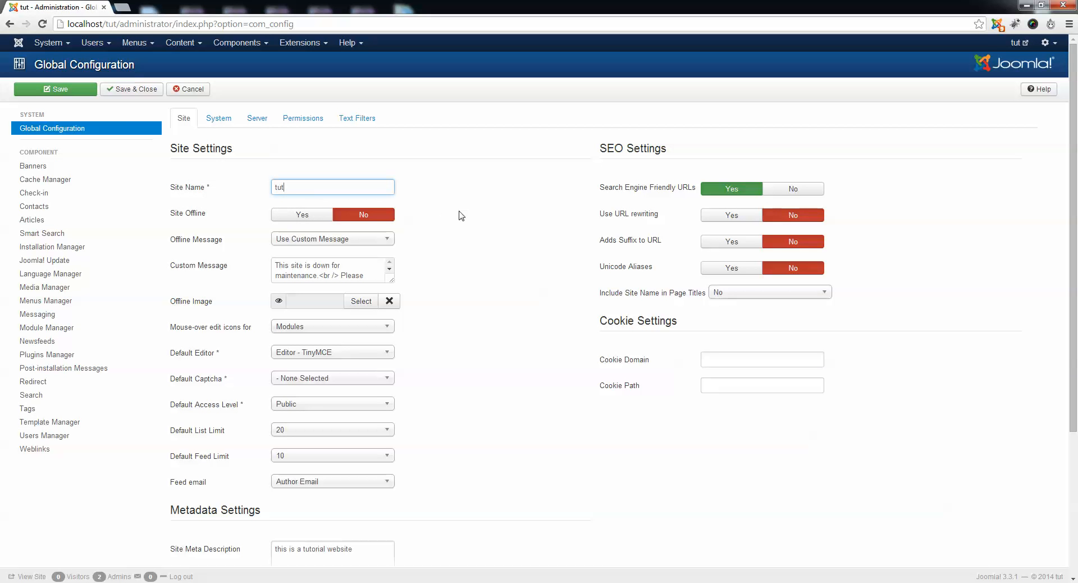
click(459, 212)
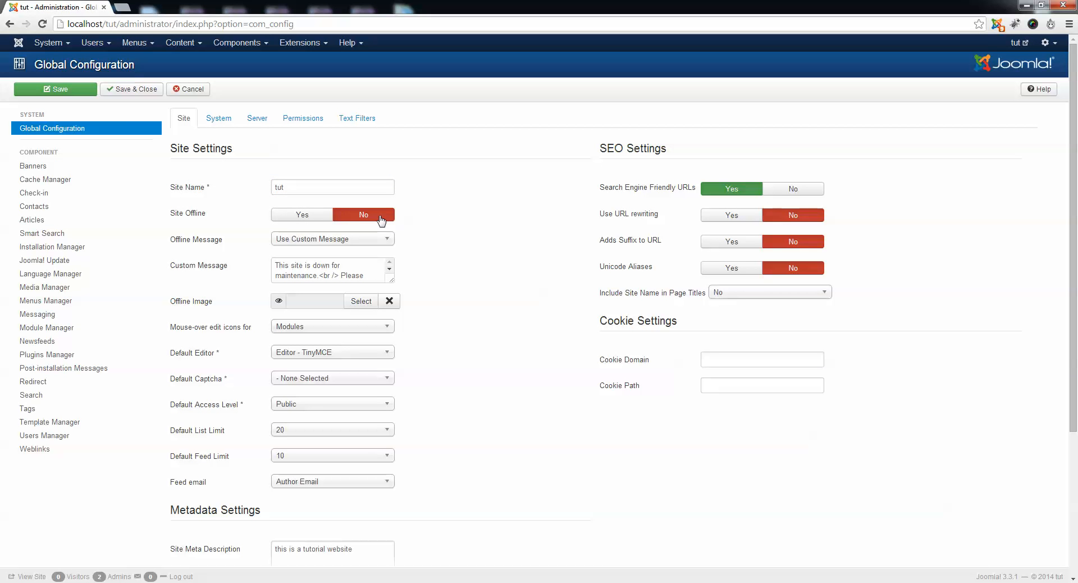
click(302, 218)
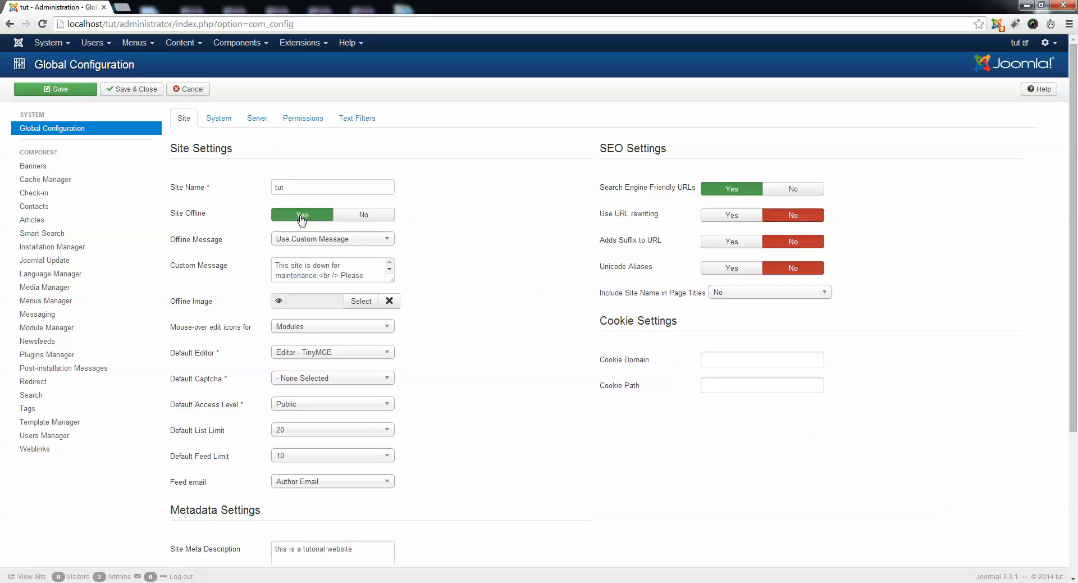
click(70, 91)
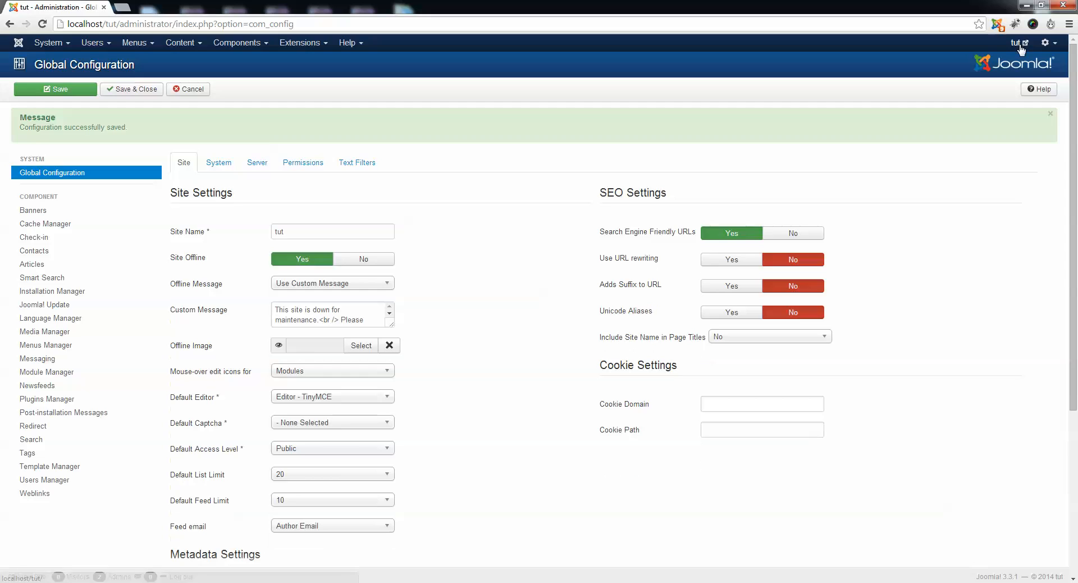
View the public site and examine the maintenance message on its offline page.
click(1017, 43)
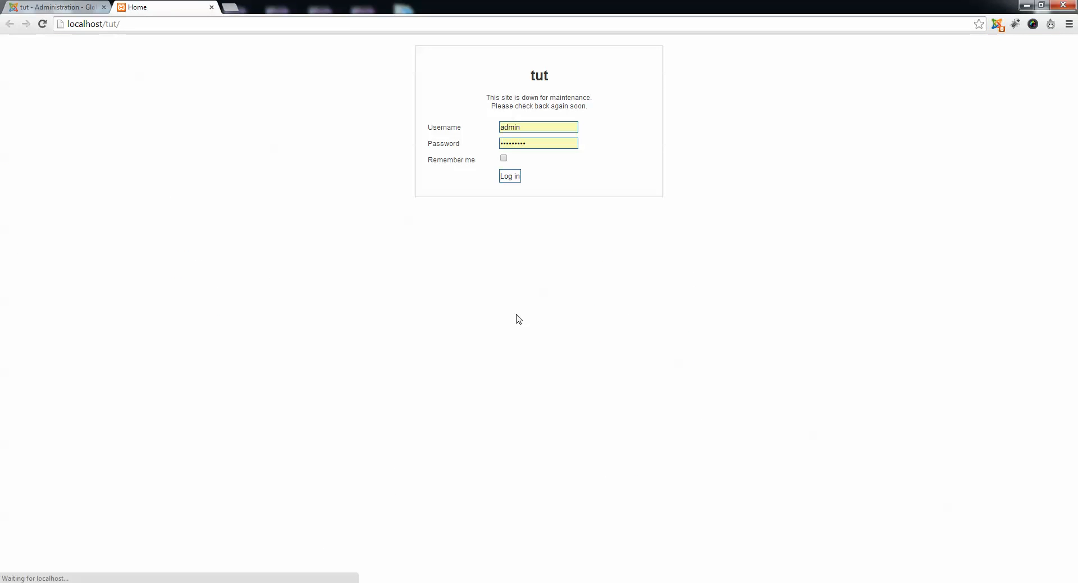
drag(486, 97, 570, 96)
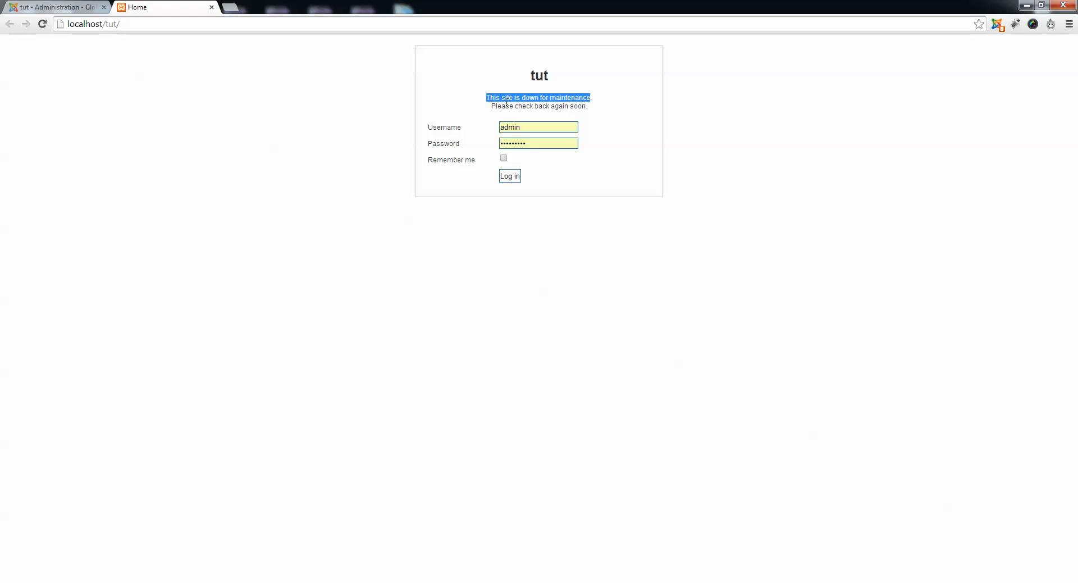
drag(501, 105, 575, 106)
click(547, 123)
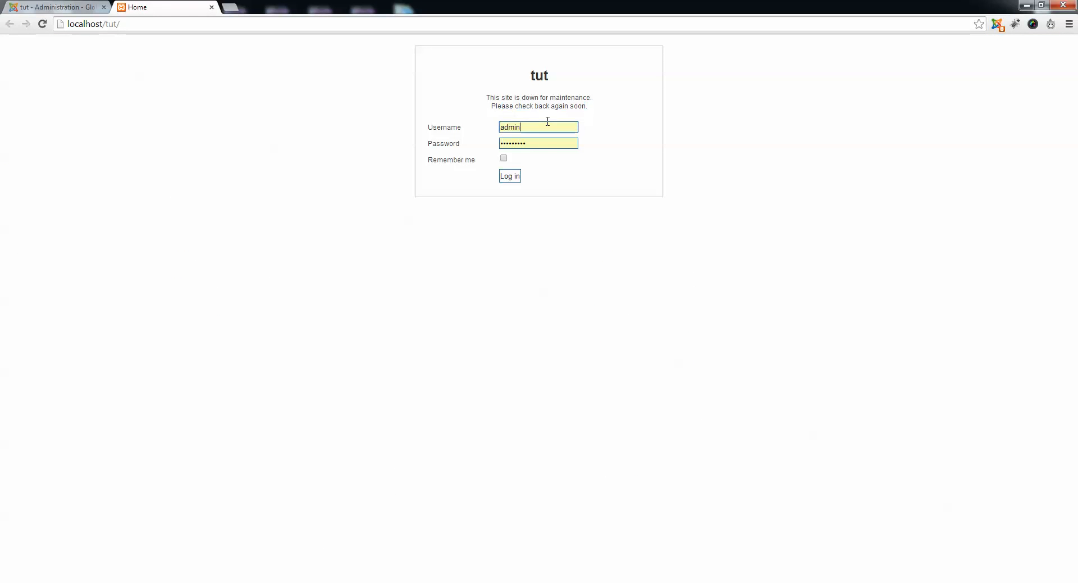
Test logging in through the offline page with the prefilled credentials and log out again.
click(546, 136)
click(539, 131)
click(537, 143)
click(509, 178)
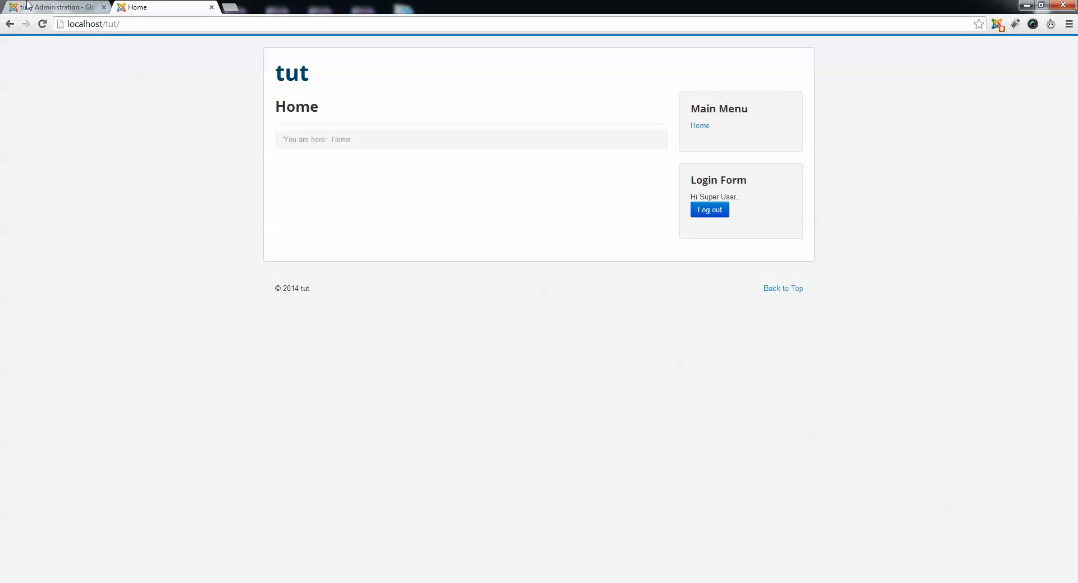
click(712, 211)
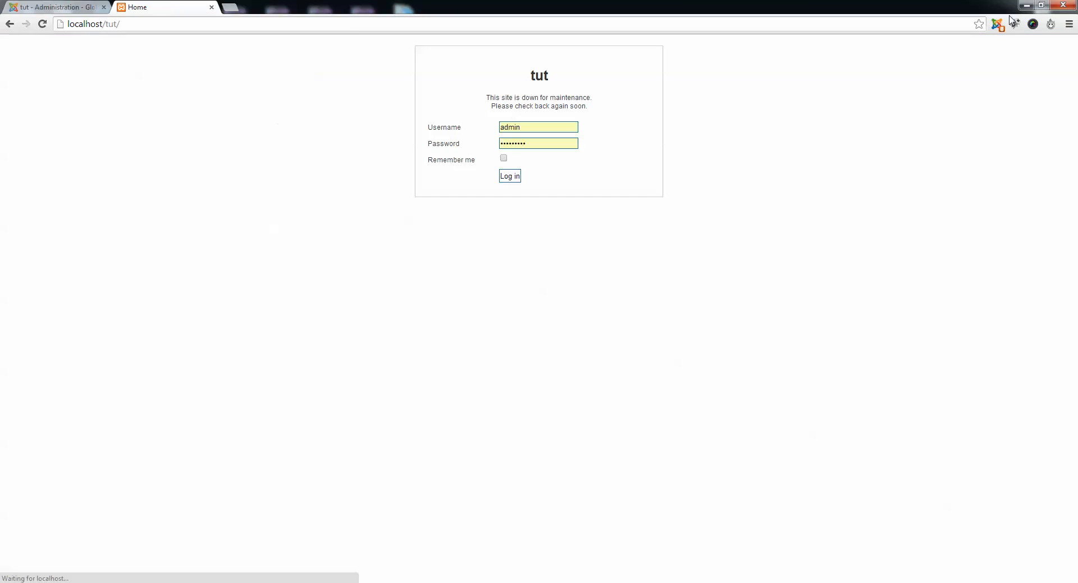
Replace the offline custom message in Global Configuration with "We Are Coming Back Soon." and save.
click(44, 7)
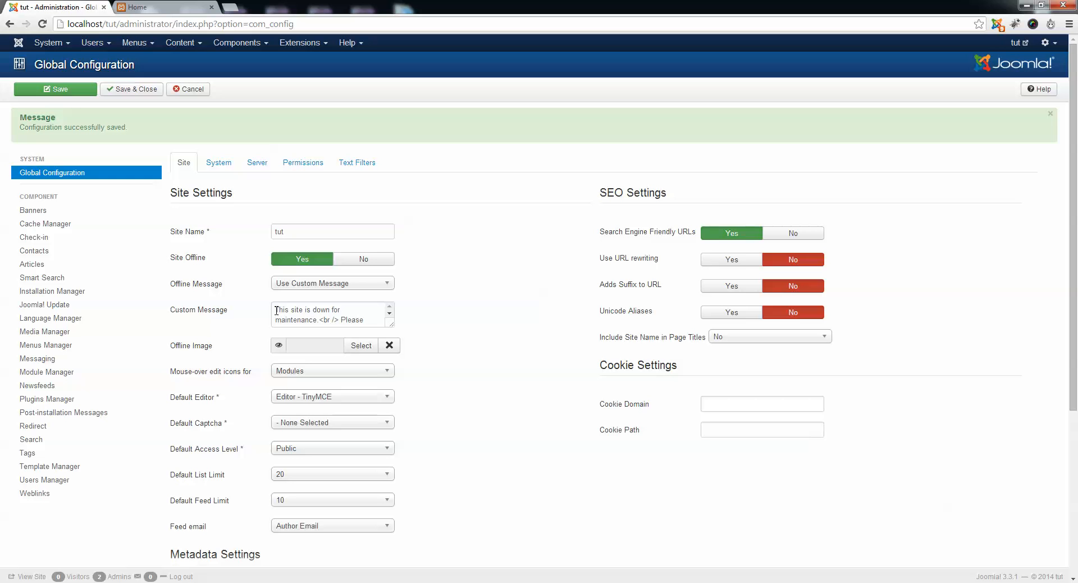
drag(276, 309, 412, 330)
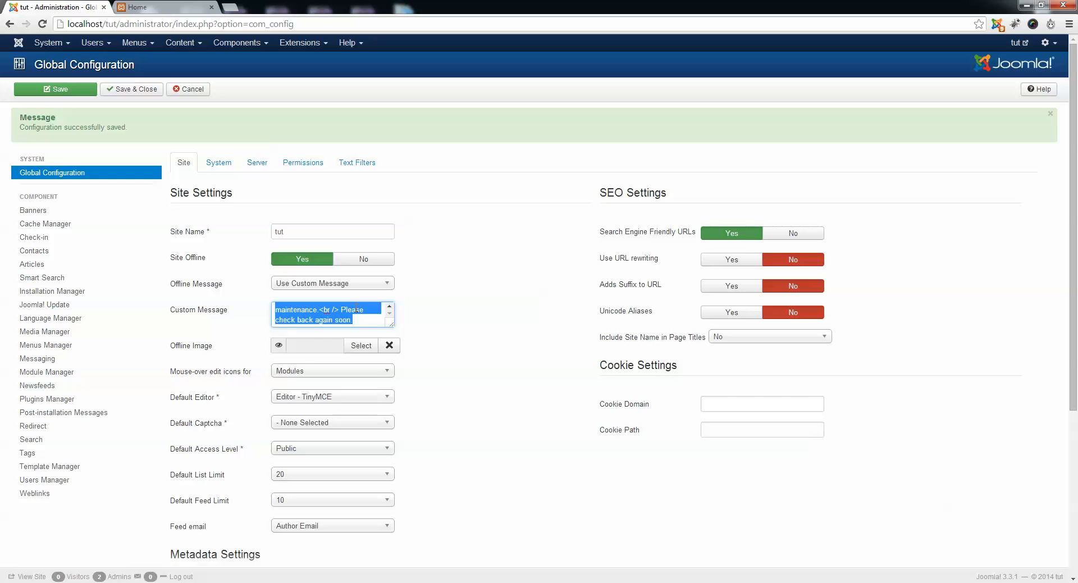
text(<Center)
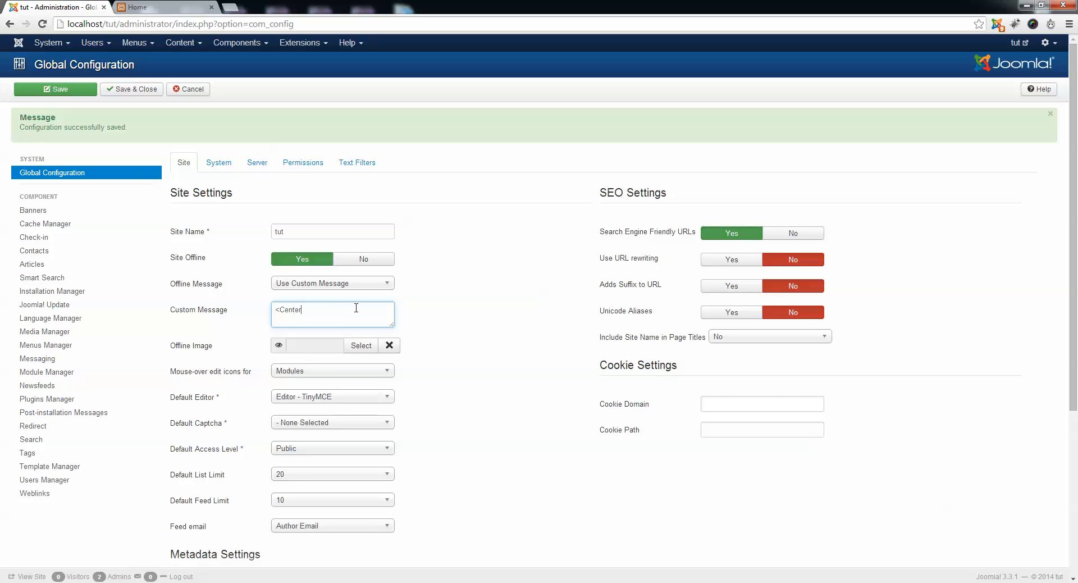
key(BackSpace)
key(BackSpace)
key(BackSpace)
text(We Are Coming Back Soon)
click(55, 89)
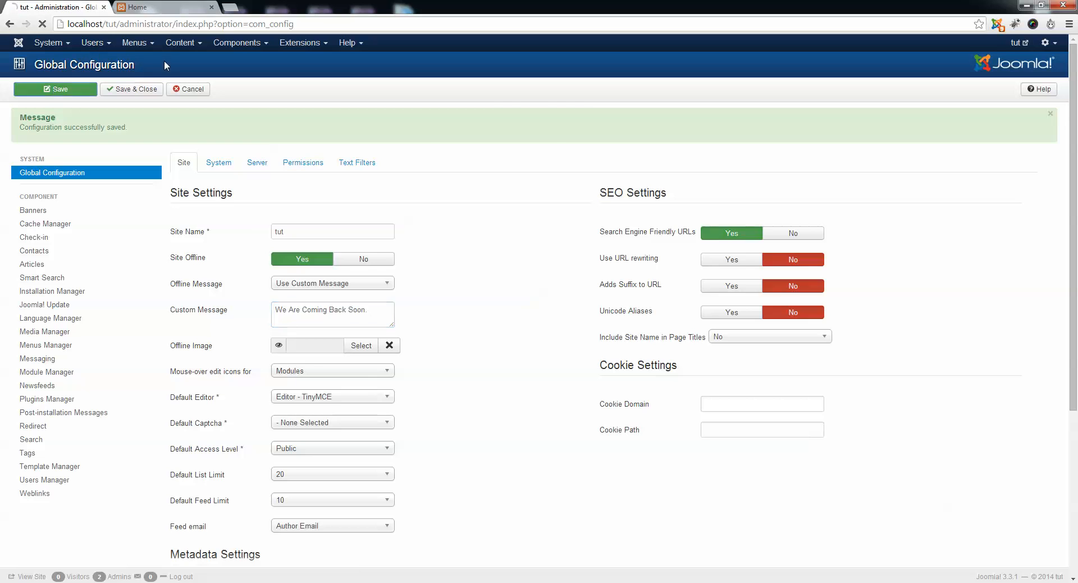
Reload the public site and check the custom message on the offline page.
click(178, 7)
click(180, 27)
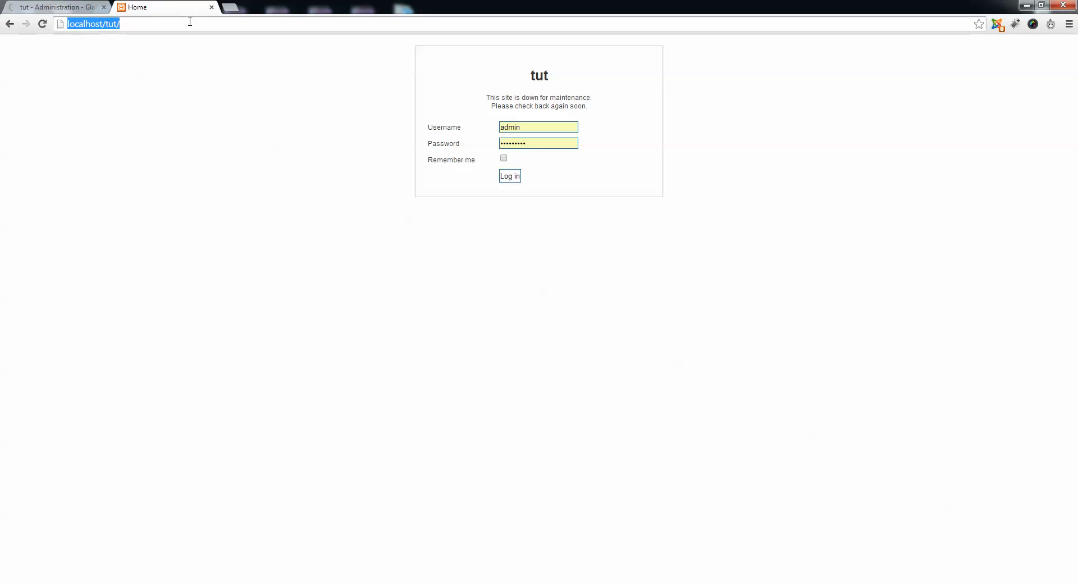
key(Return)
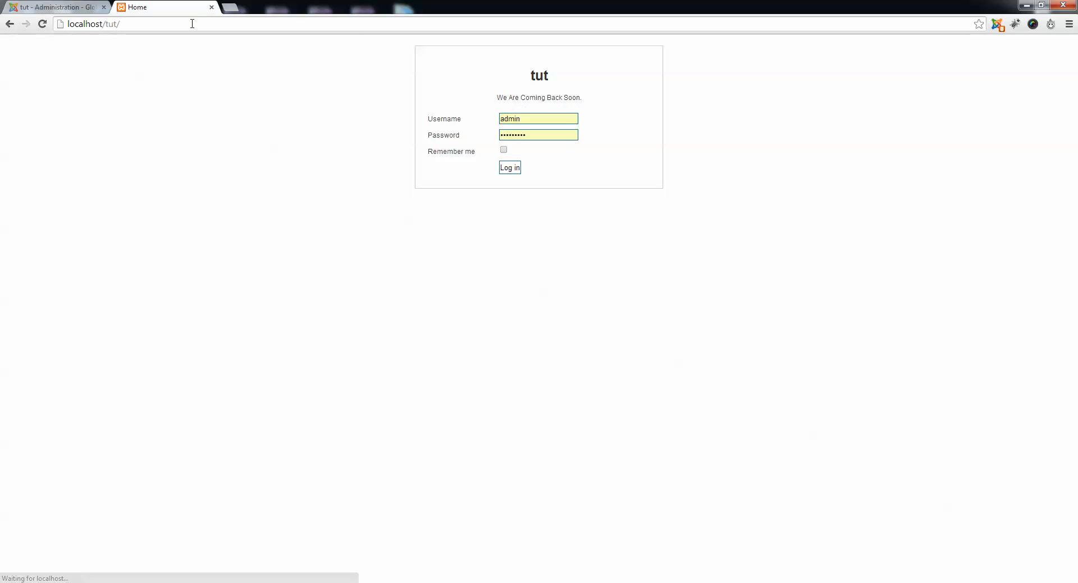
drag(498, 99, 620, 103)
click(644, 184)
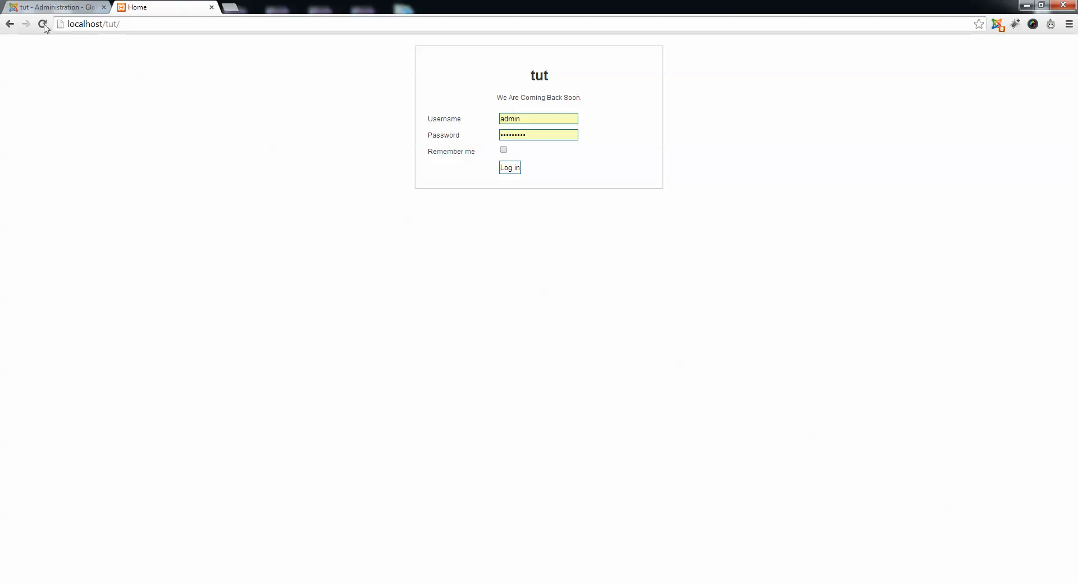
Set Site Offline back to No in Global Configuration and save.
click(50, 7)
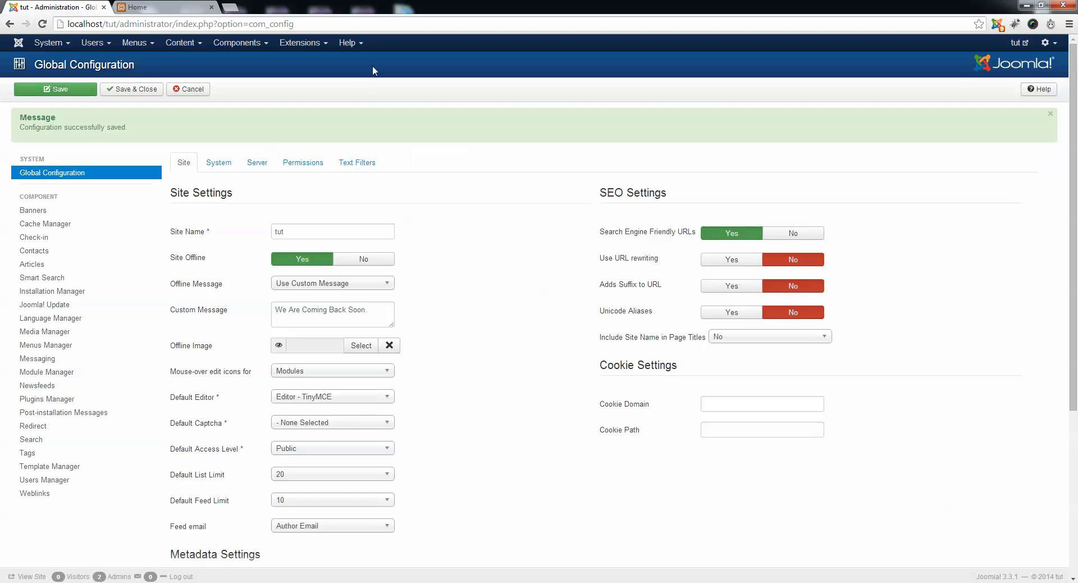
click(362, 255)
click(56, 89)
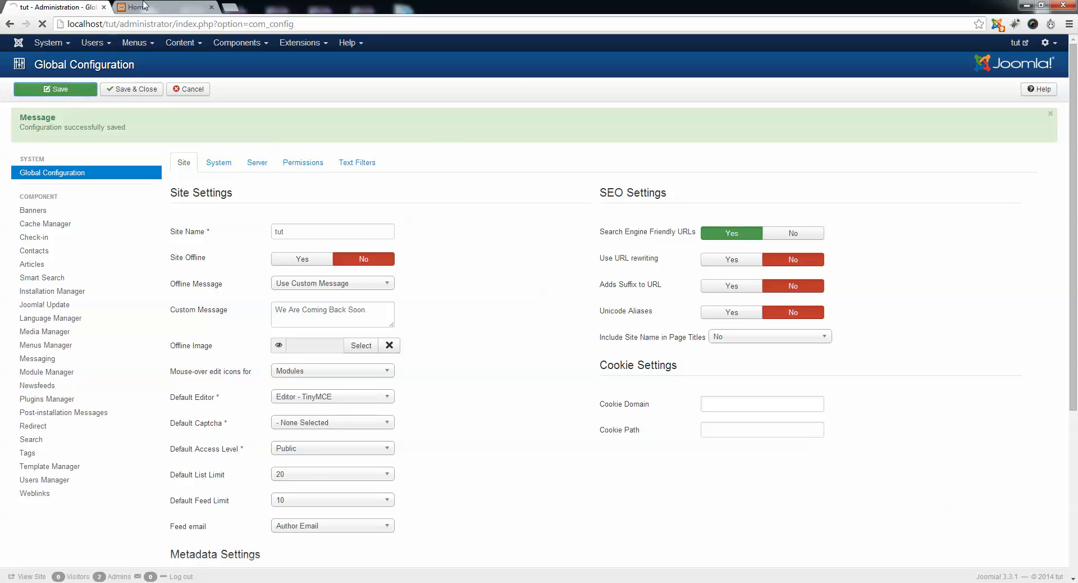
Reload the public site to check whether its home page is accessible.
click(153, 7)
click(154, 28)
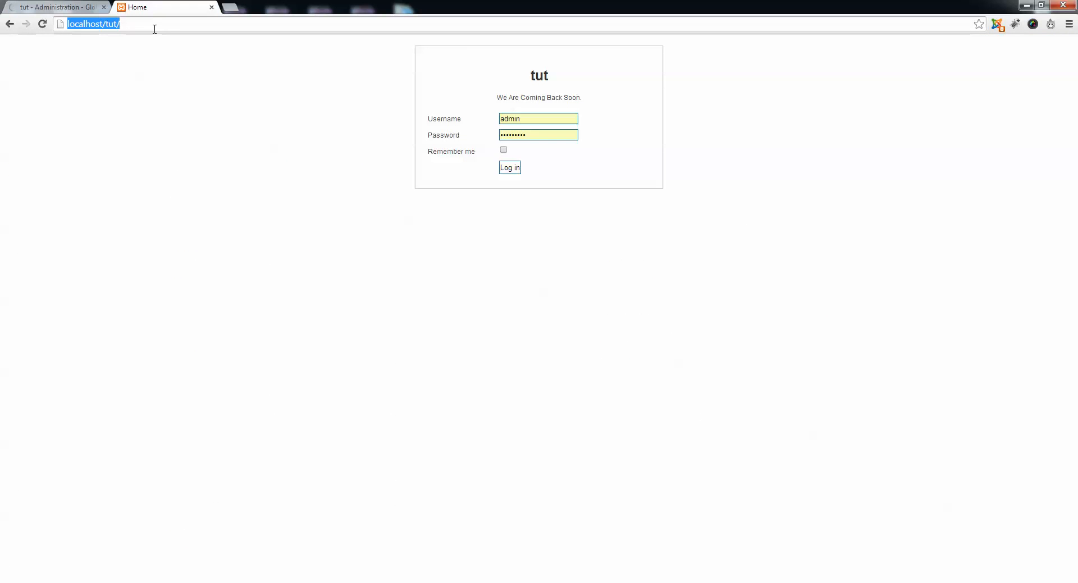
key(Return)
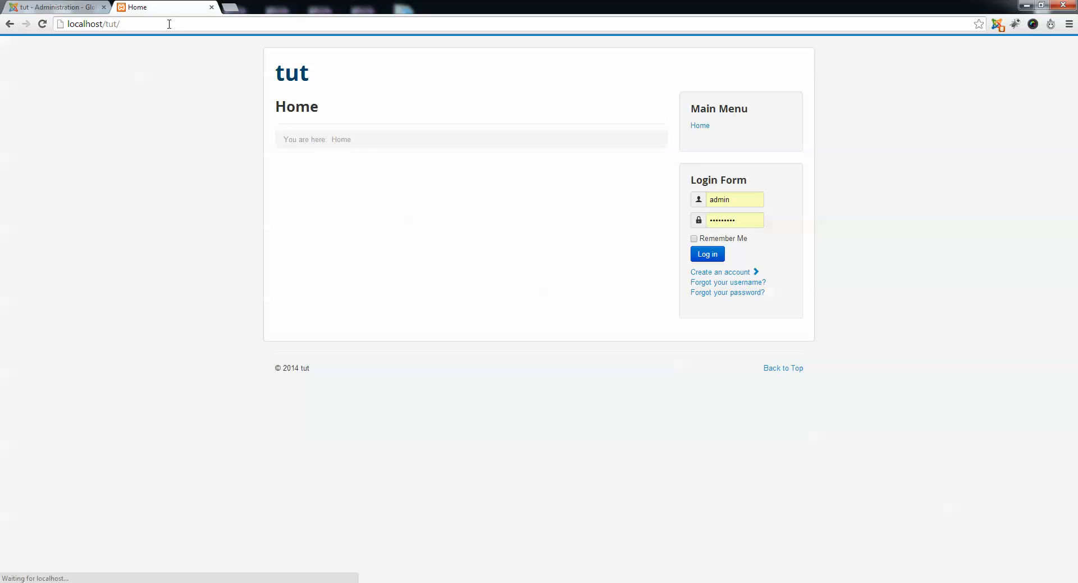
Return to Global Configuration and examine the Default Editor choices and the meta description, keywords and content rights fields.
key(ctrl+Tab)
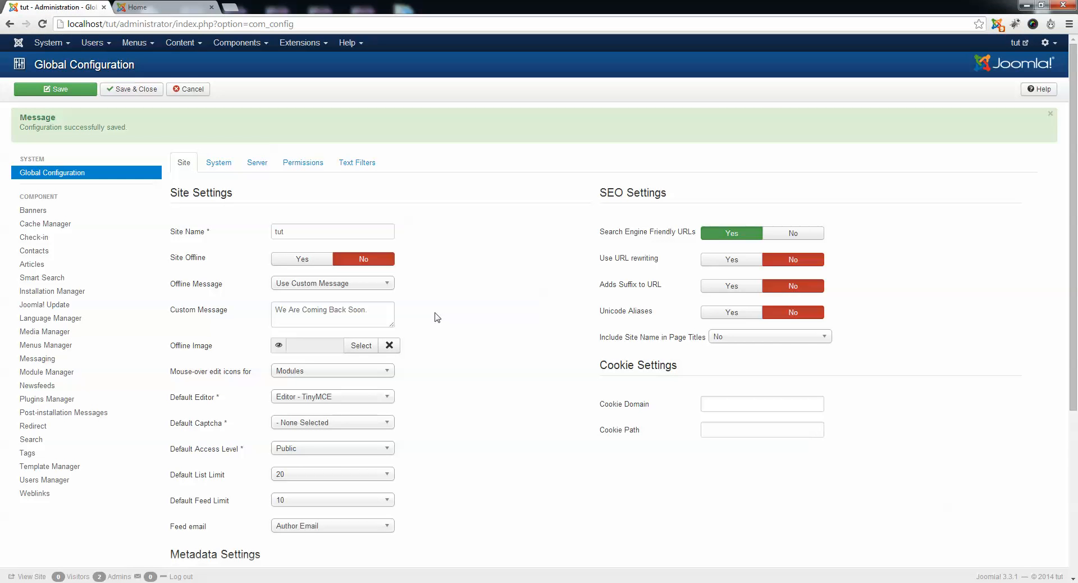
scroll(436, 318, down, 3)
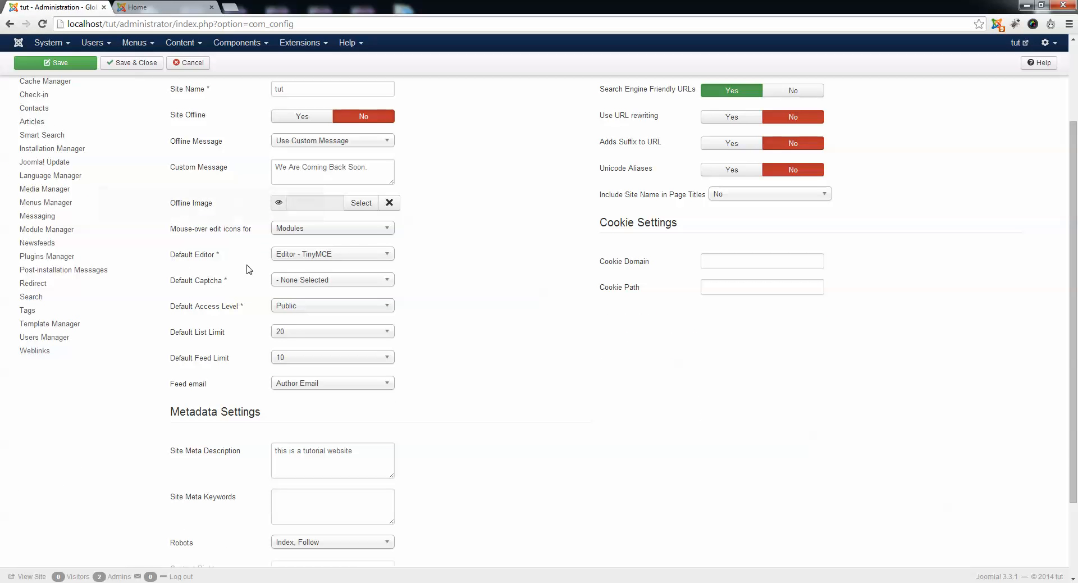
click(324, 255)
click(381, 296)
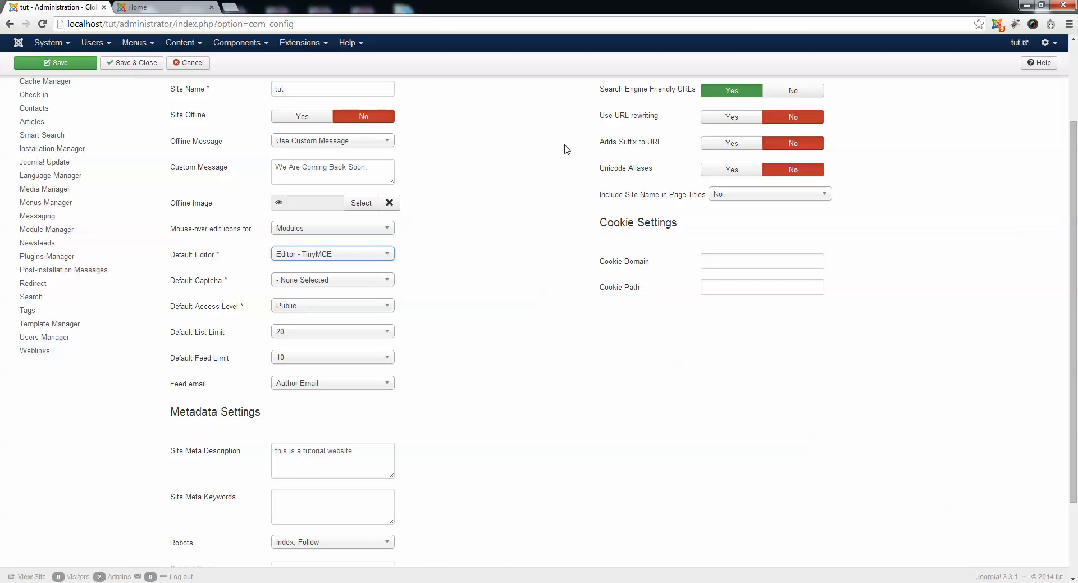
scroll(1052, 227, down, 2)
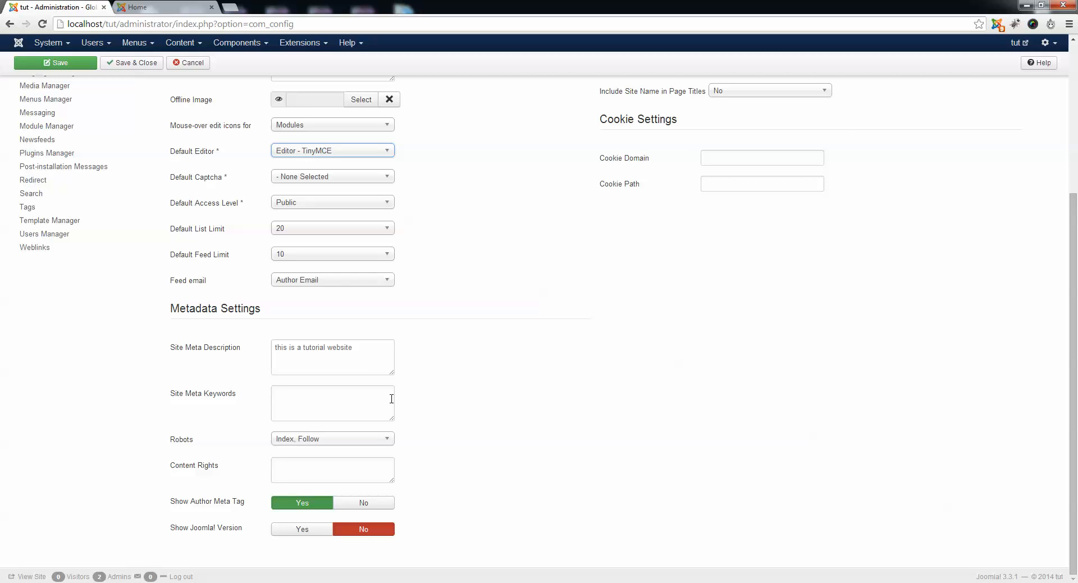
drag(376, 356, 274, 349)
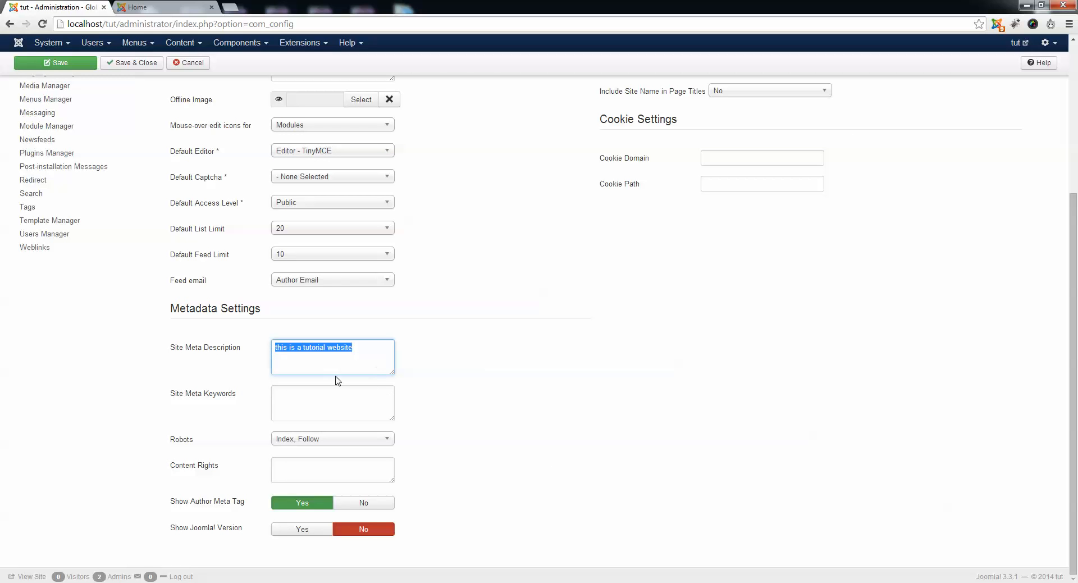
click(353, 412)
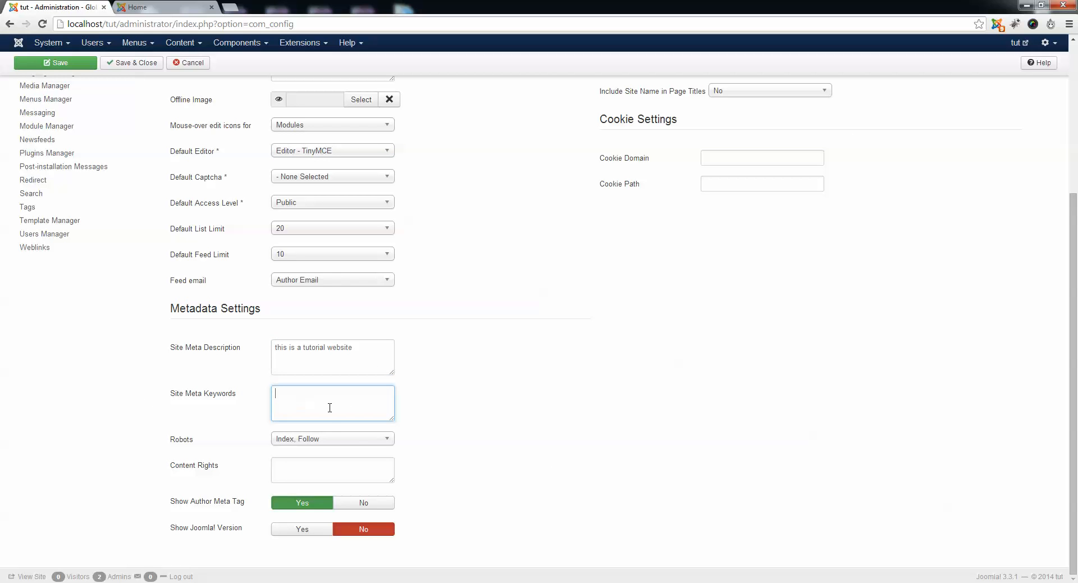
click(307, 471)
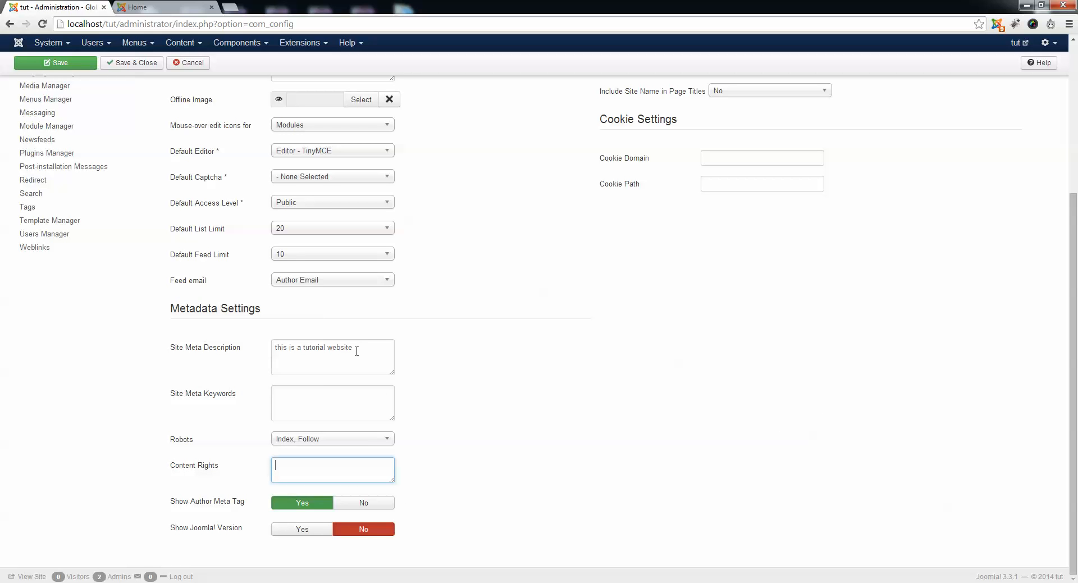
drag(357, 349, 281, 347)
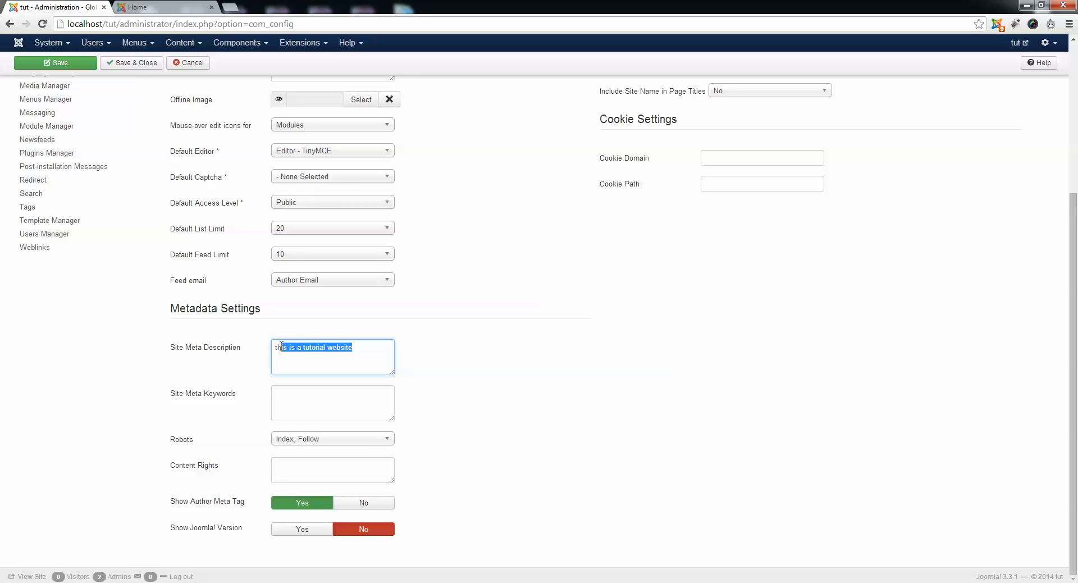
Enter "tutorial, joomla, website, no coading, easy site," as the Site Meta Keywords.
click(301, 396)
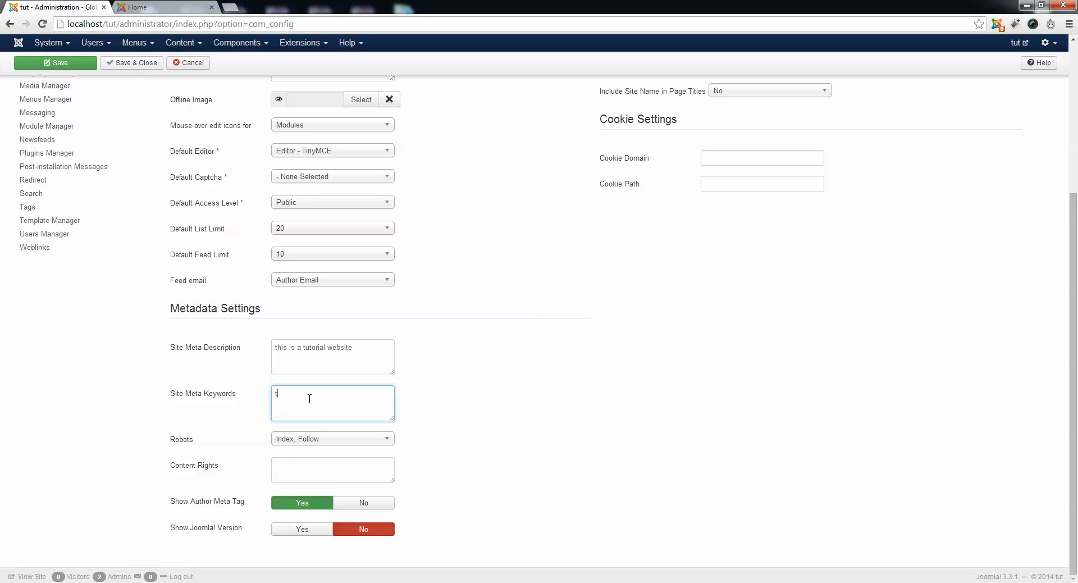
text(tutorial, joomla, website, no coadin)
text(g, easy site,)
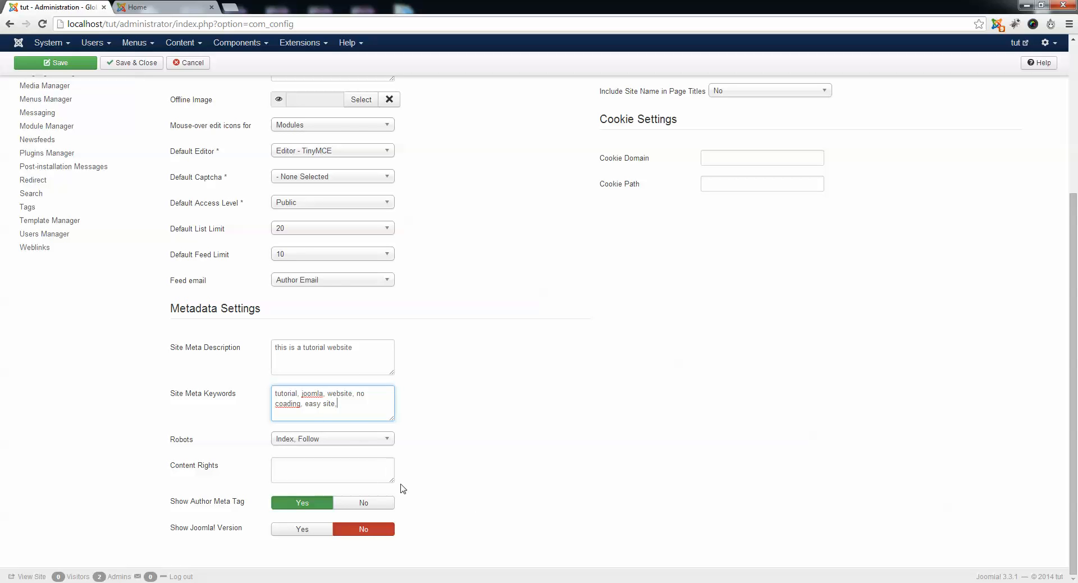
Set the Content Rights to "copyright your name / company name.", then save and close Global Configuration.
click(325, 481)
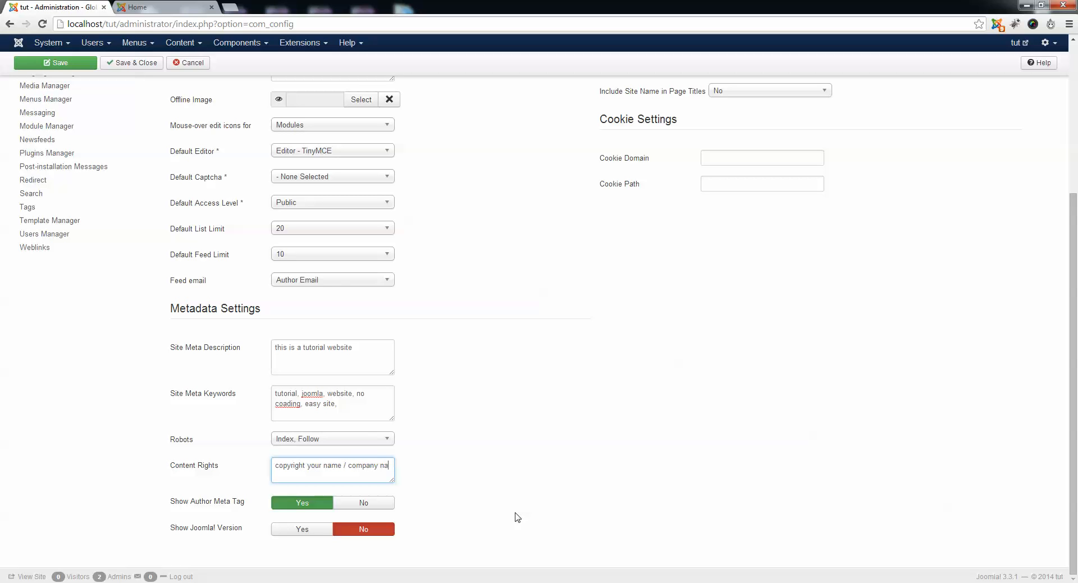
text(m)
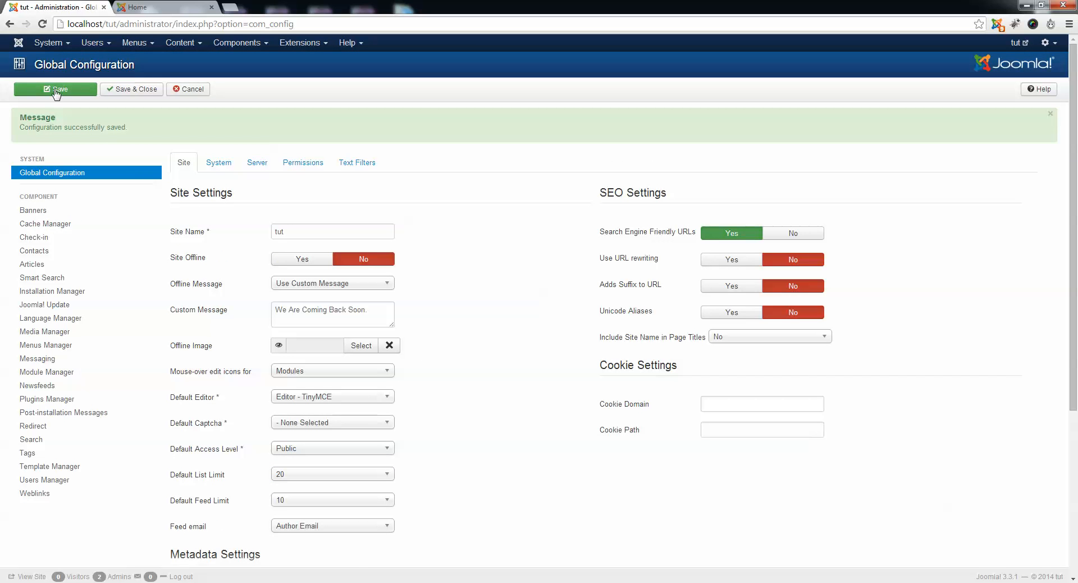
click(56, 91)
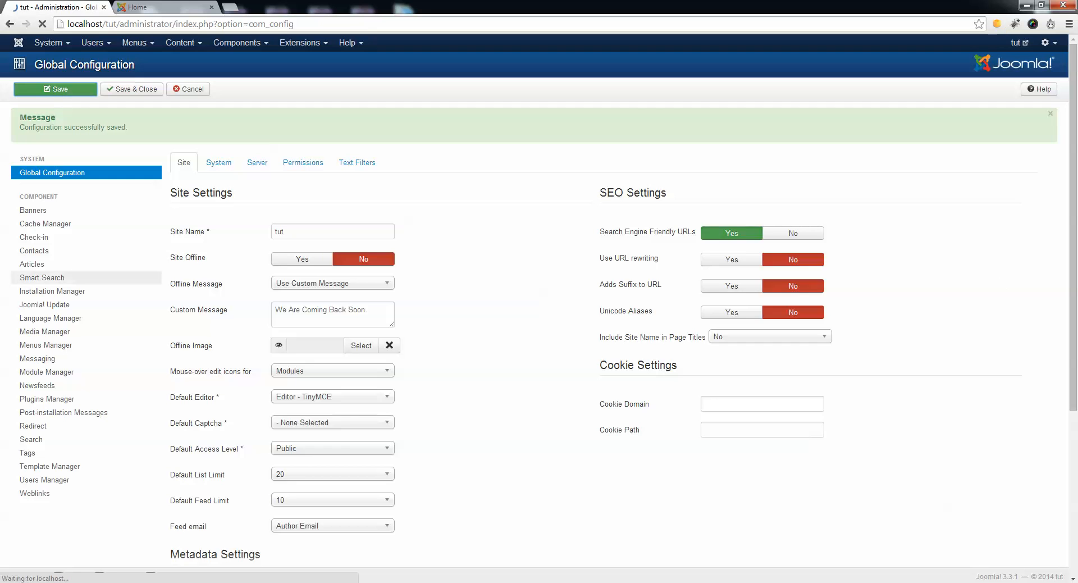
scroll(483, 344, down, 3)
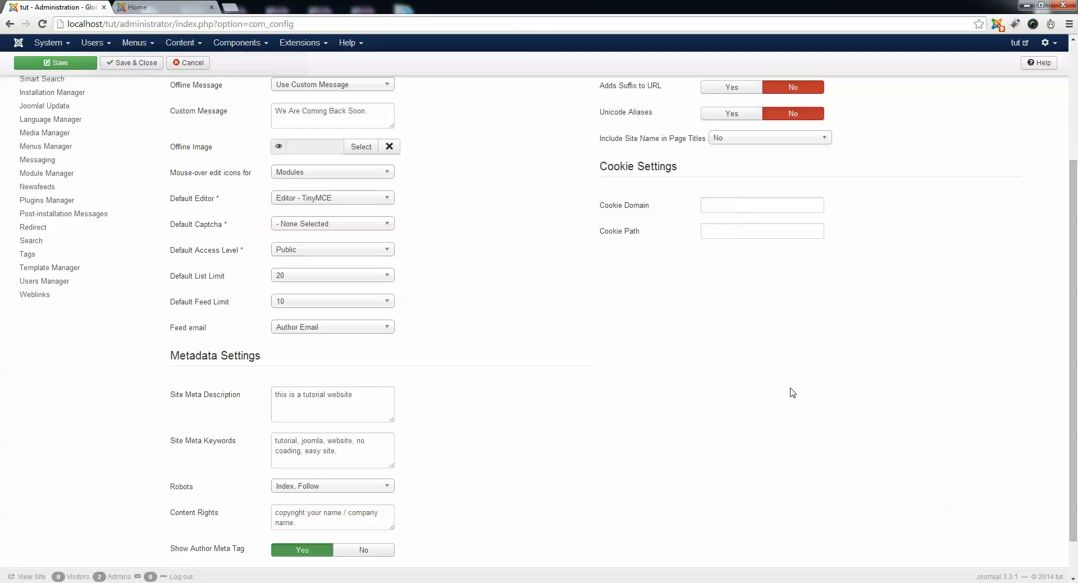
scroll(651, 495, up, 3)
click(119, 88)
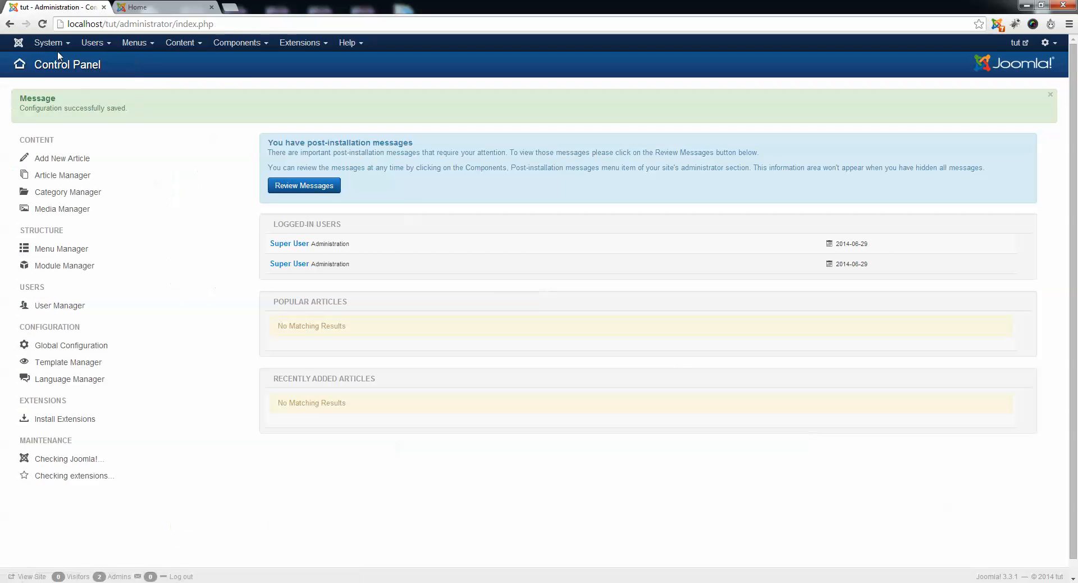
Reopen Global Configuration and examine its System, Server, Permissions and Text Filters settings.
click(55, 43)
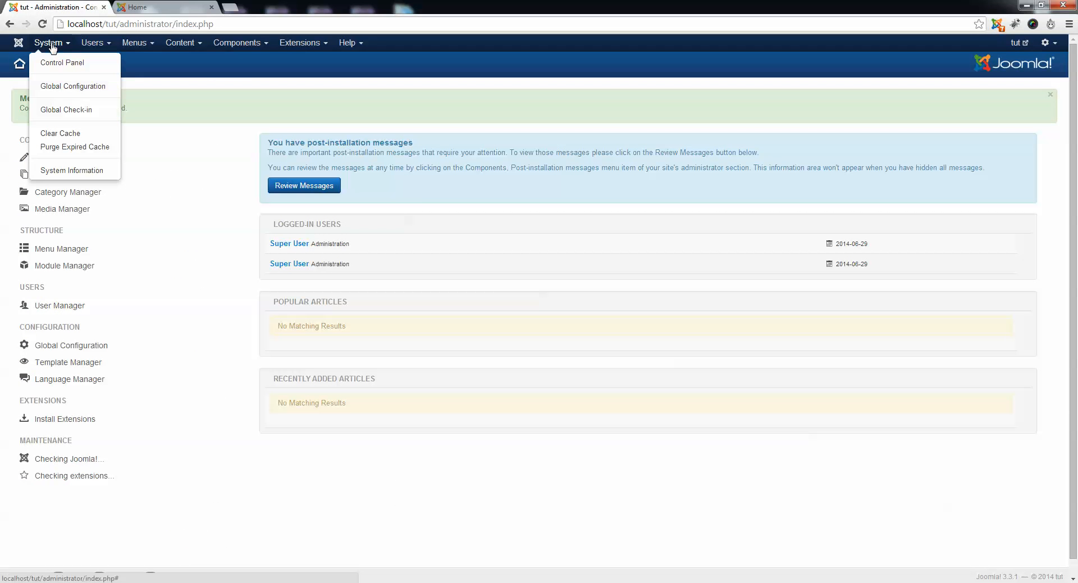
click(75, 84)
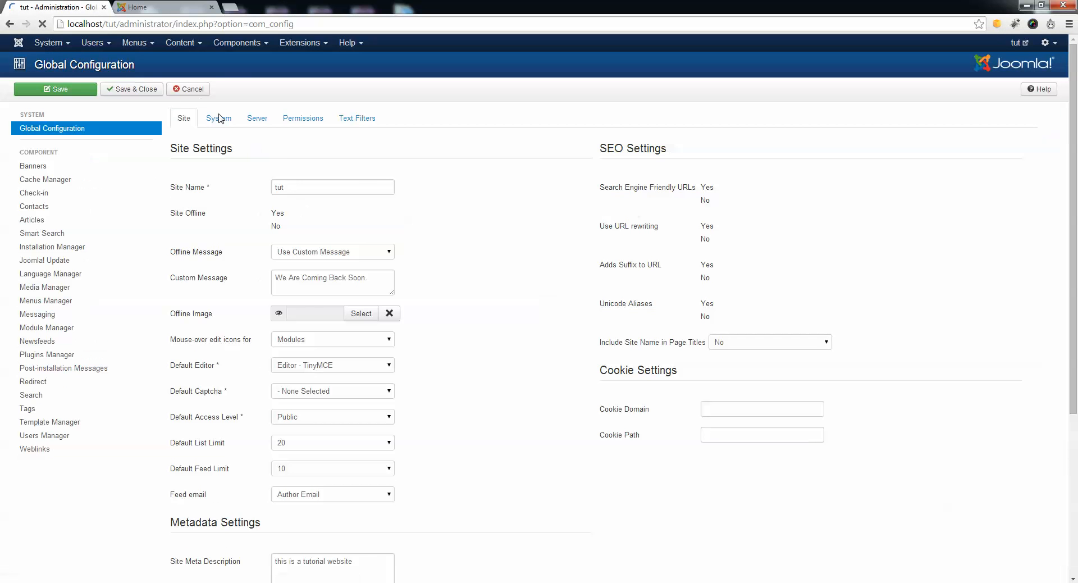
click(222, 119)
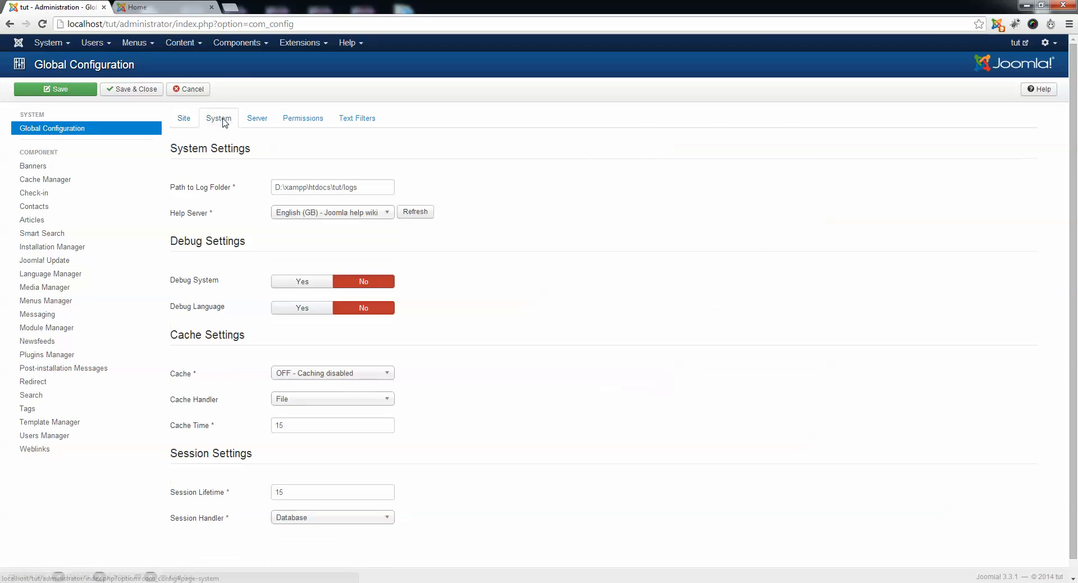
click(258, 119)
click(301, 119)
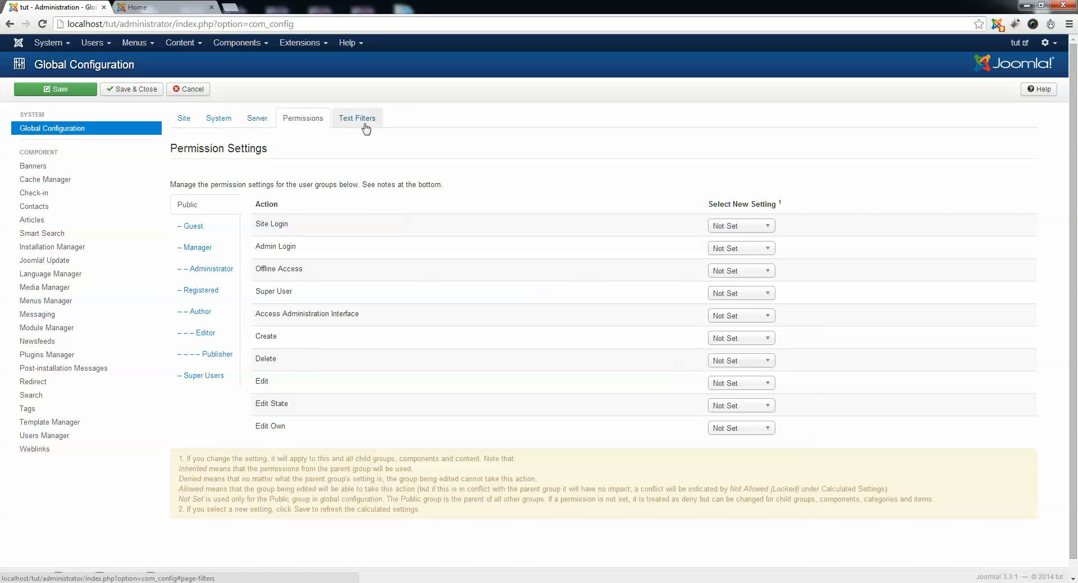
click(366, 128)
click(306, 122)
click(353, 121)
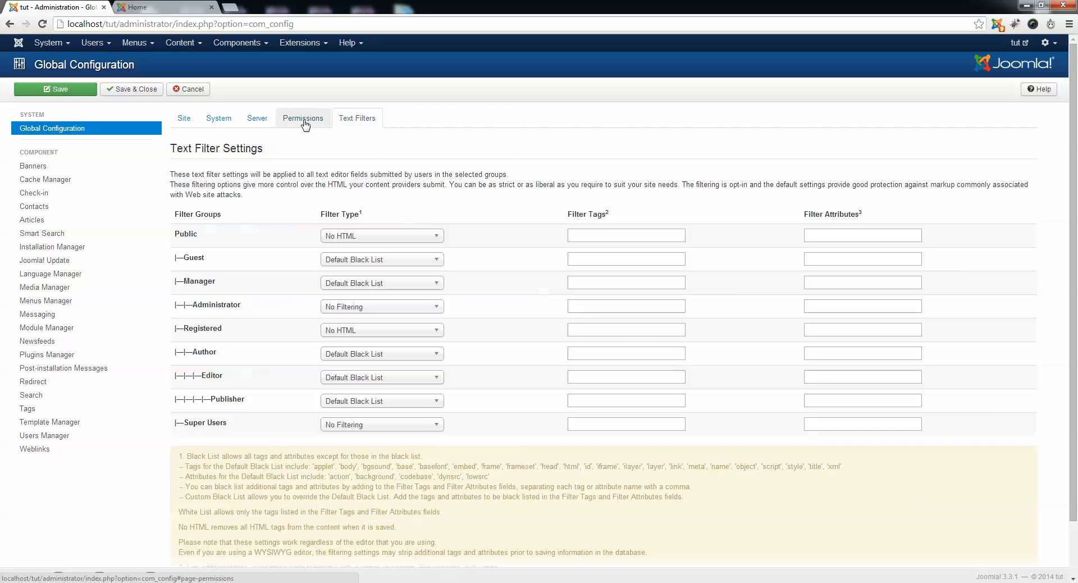
click(304, 120)
Examine the database and mail fields in the Server settings of Global Configuration.
click(259, 120)
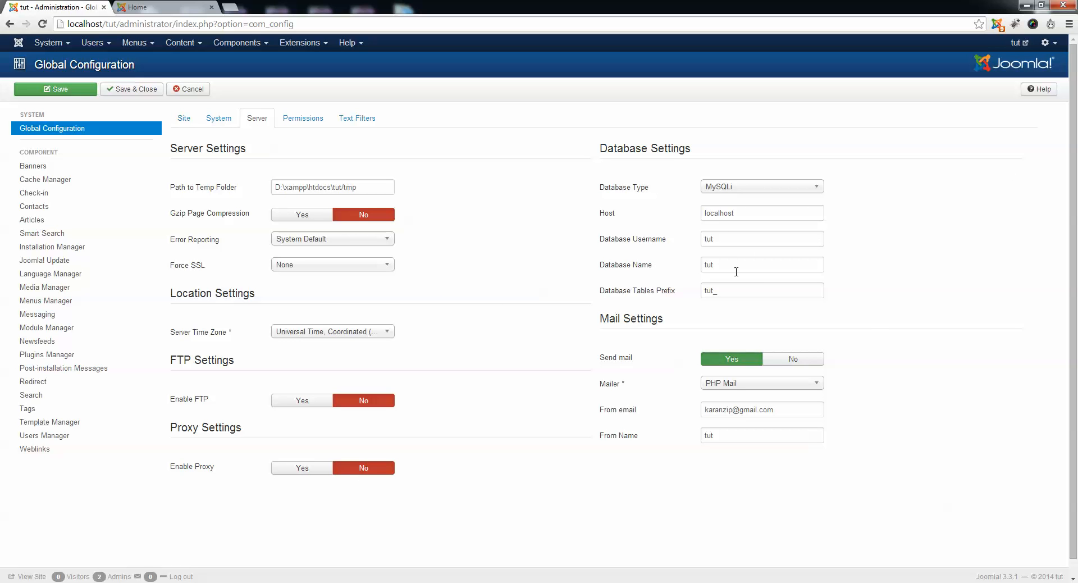
click(748, 289)
click(896, 269)
click(794, 409)
key(Tab)
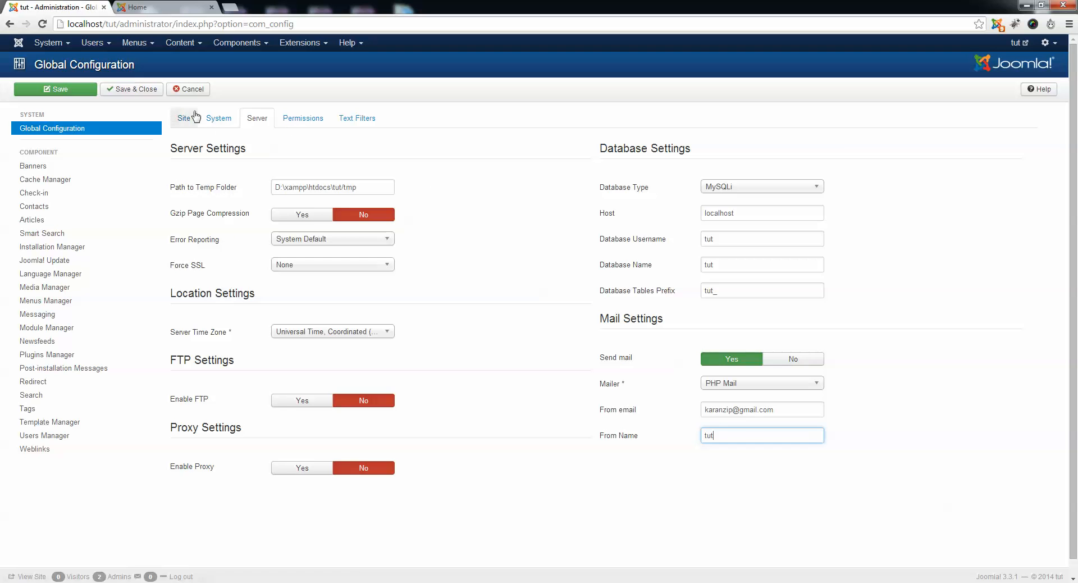
Review the System and Site settings once more and leave Global Configuration without saving.
click(218, 118)
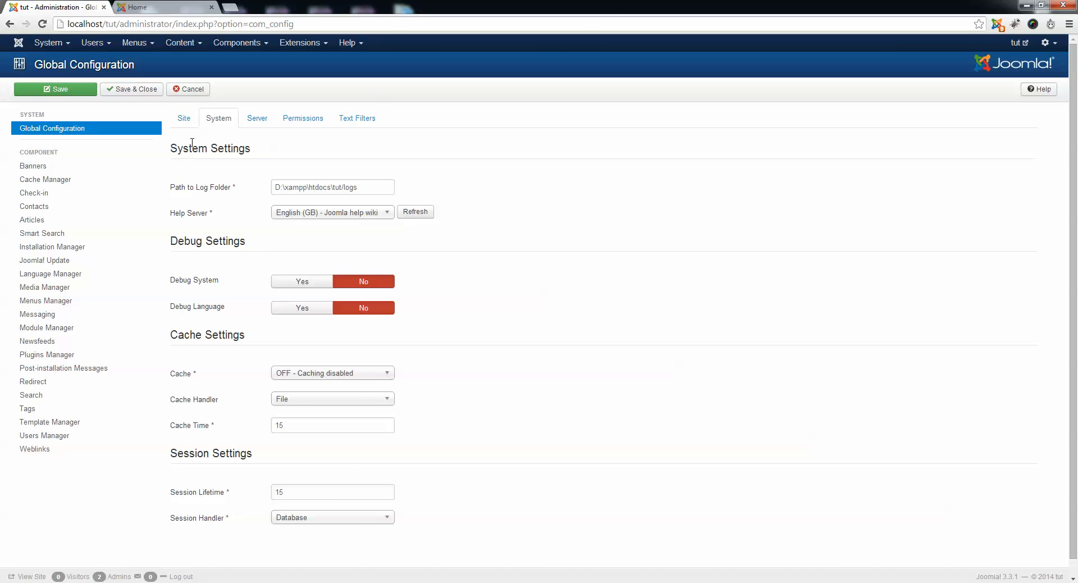
click(184, 119)
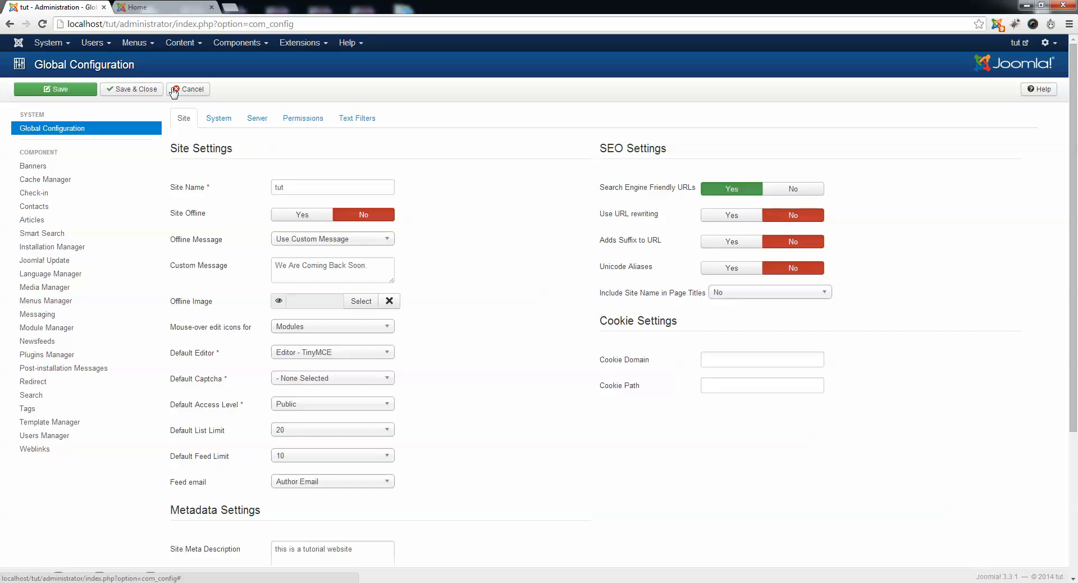
click(189, 95)
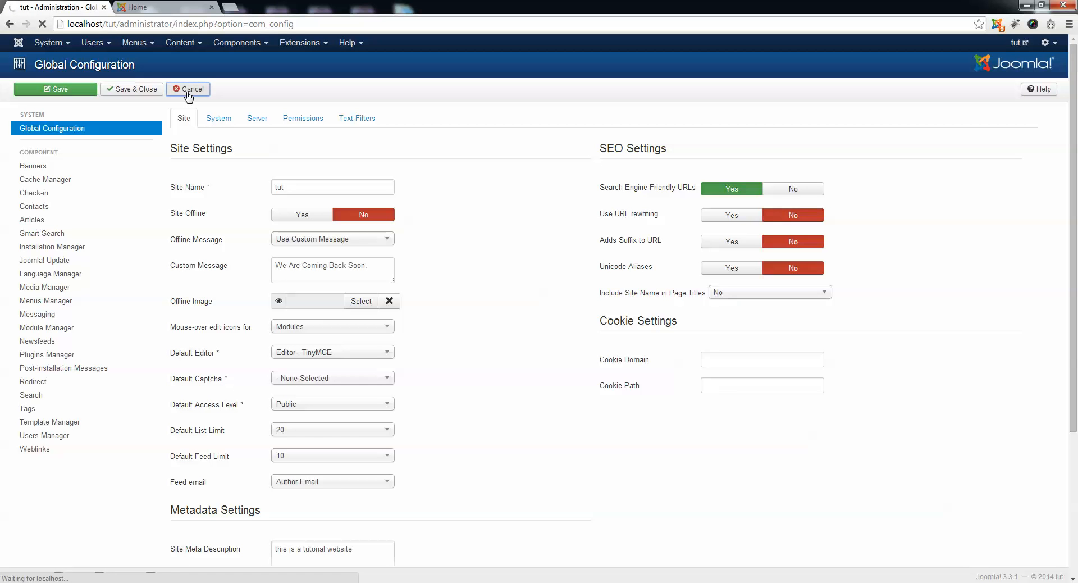
click(48, 43)
click(81, 43)
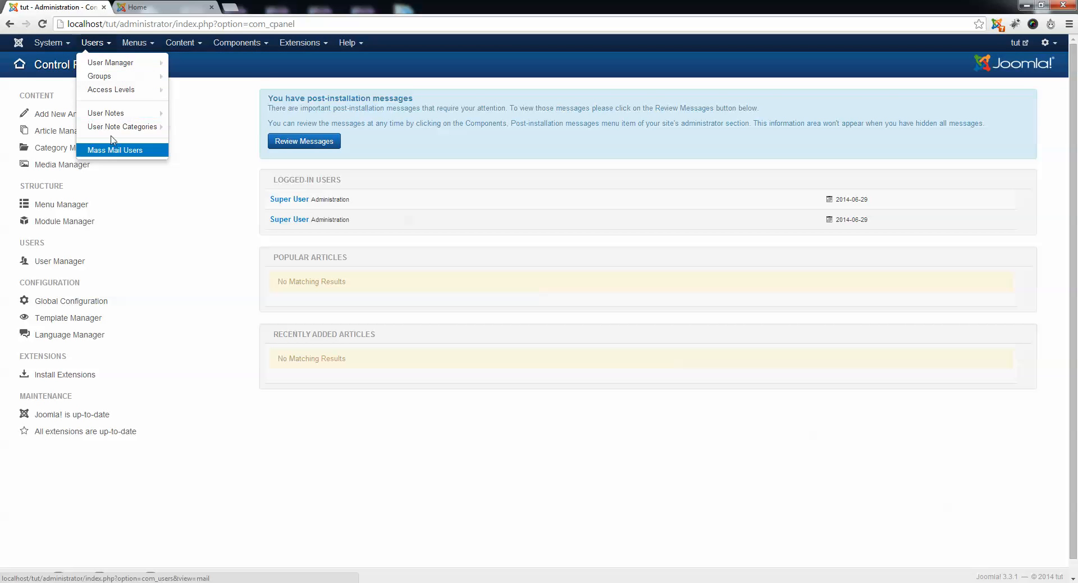
mouse_move(122, 130)
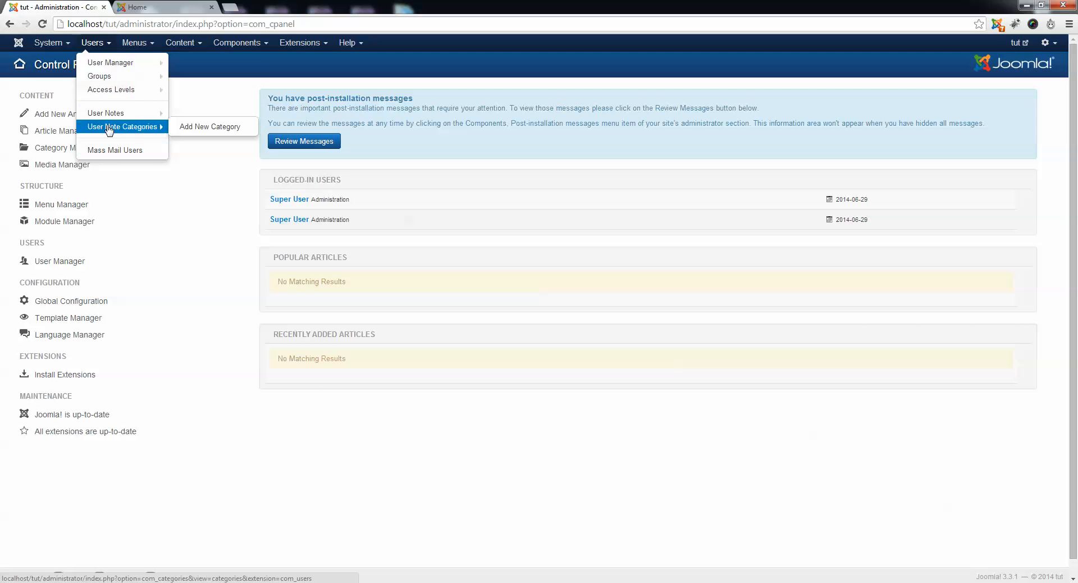
mouse_move(106, 67)
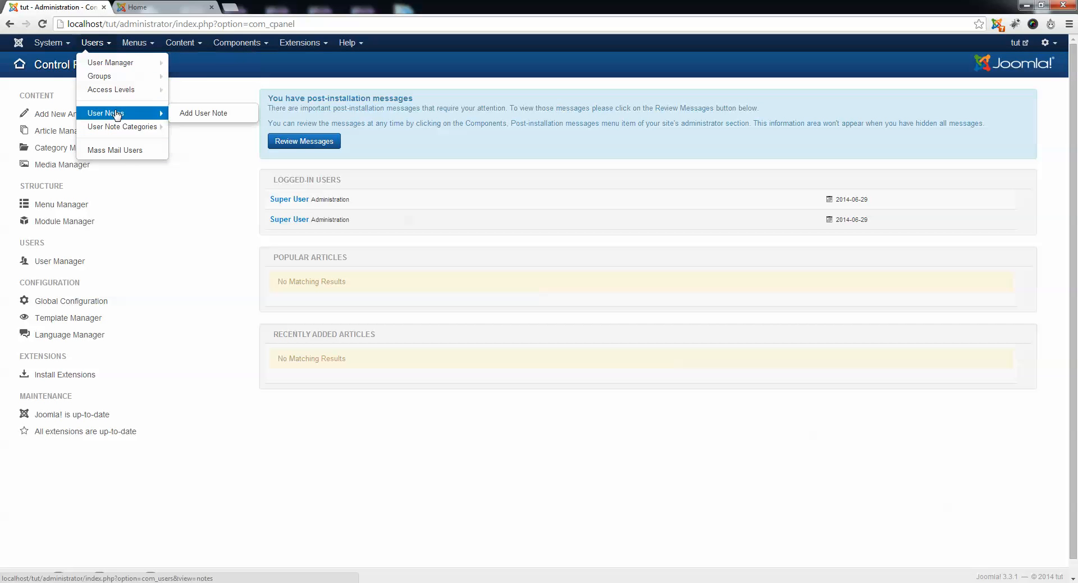
click(147, 43)
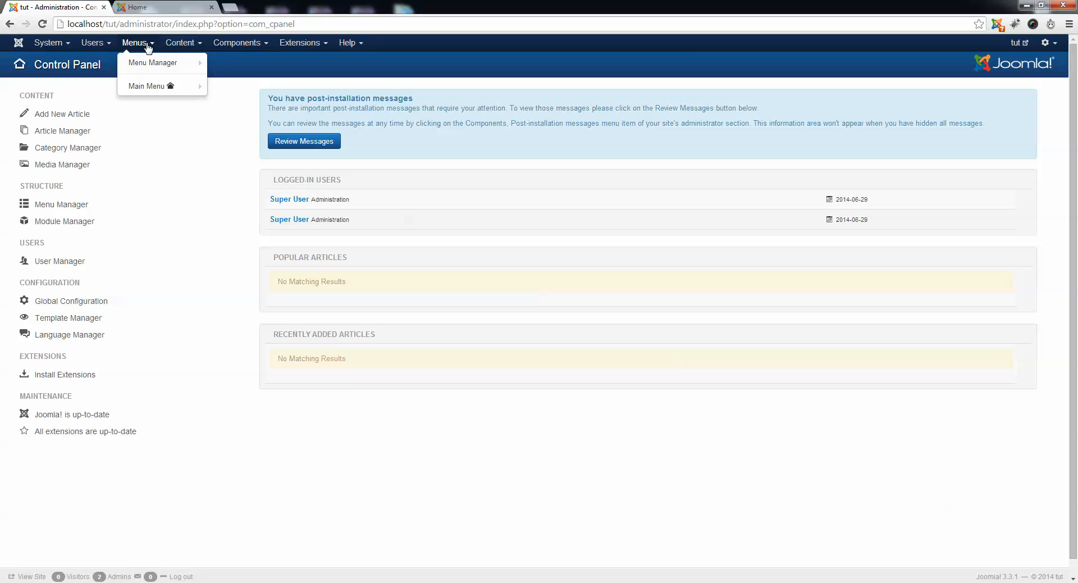
mouse_move(237, 44)
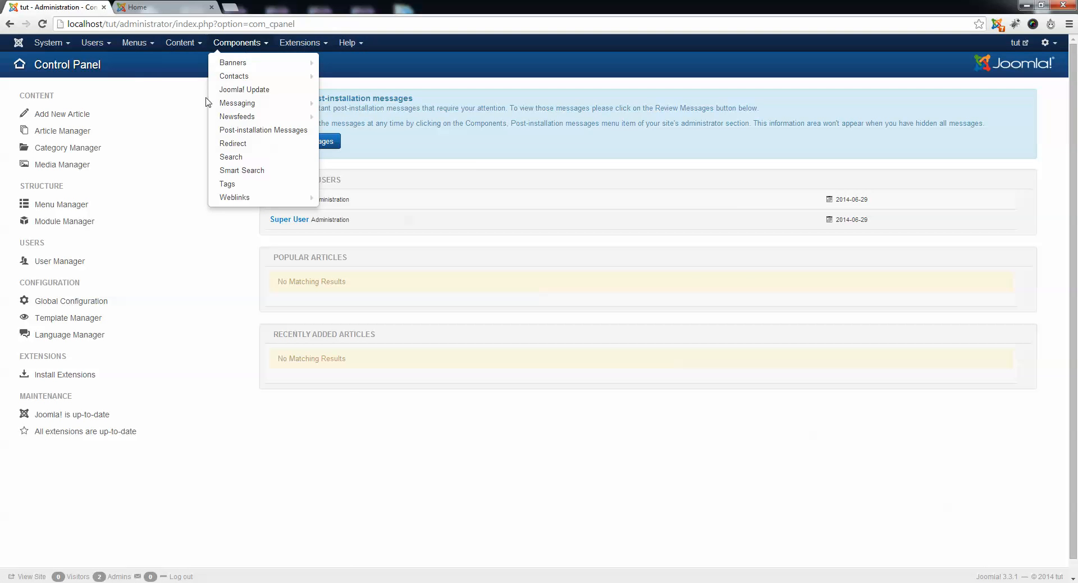
View the public site's home page and look at its Main Menu and Login Form modules.
key(ctrl+Tab)
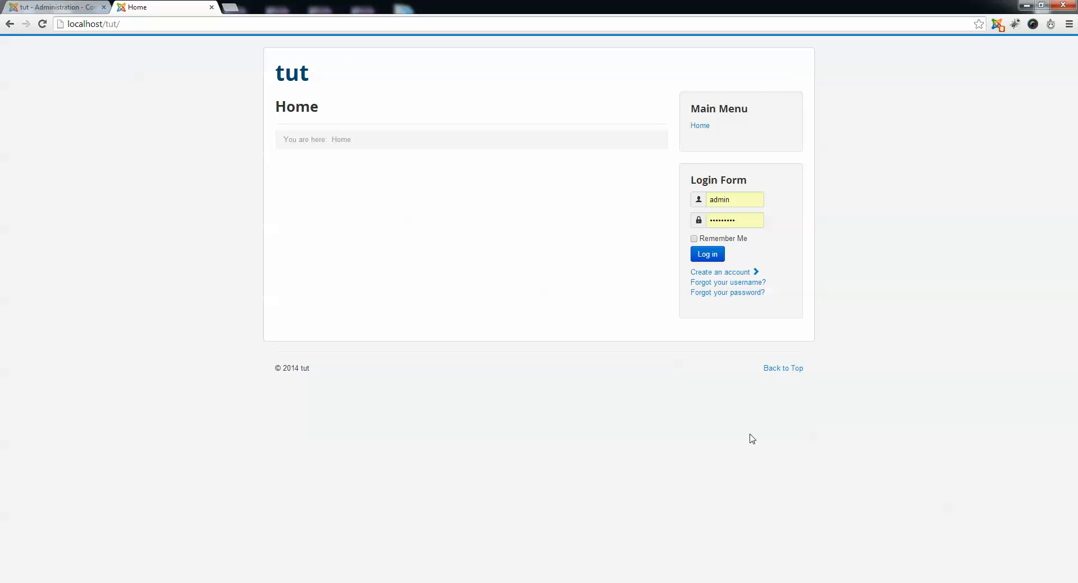
drag(810, 104, 878, 394)
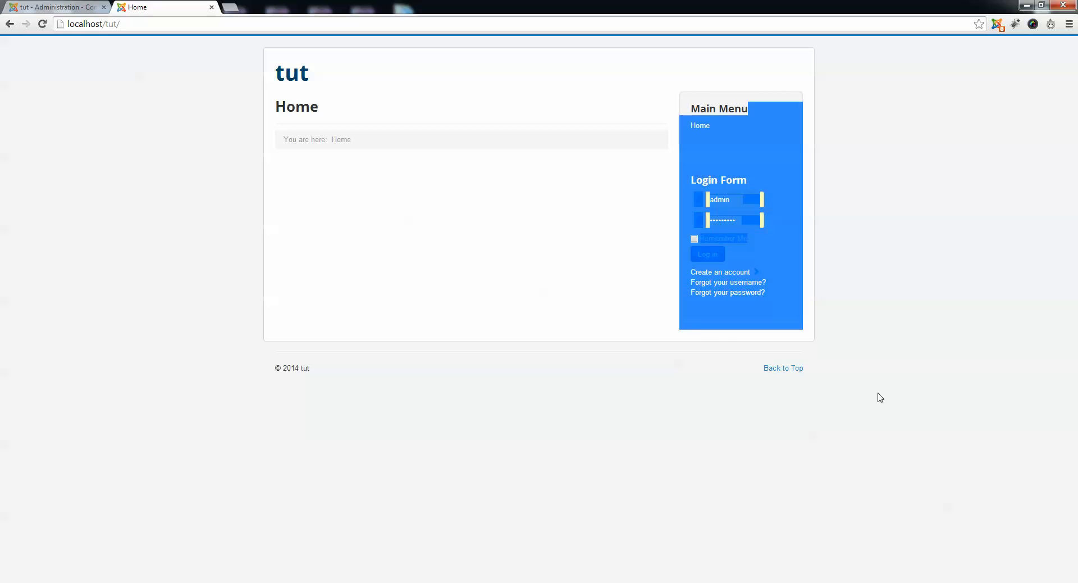
click(877, 400)
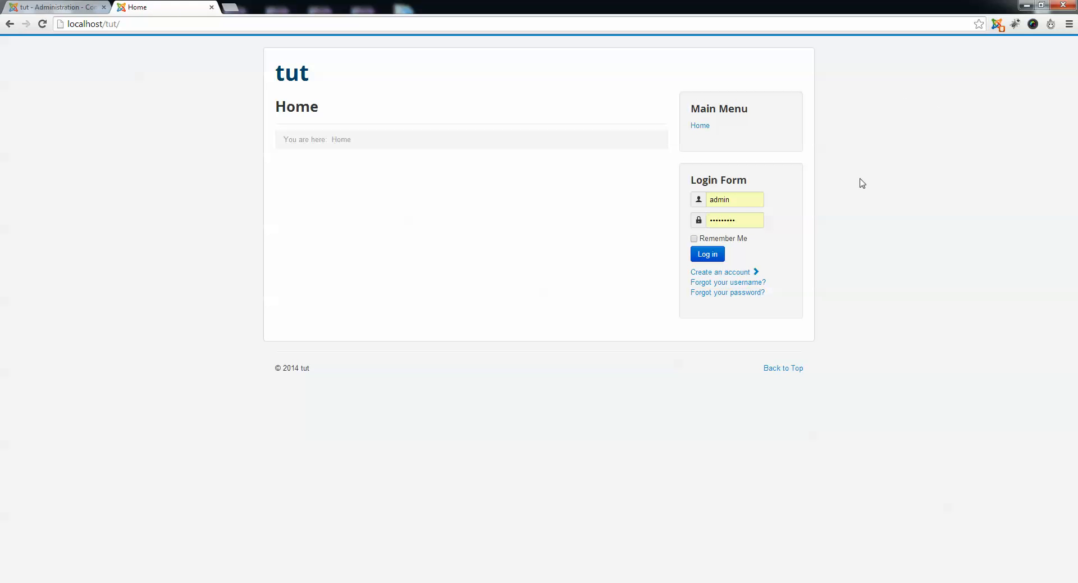
In the administration's Extension Manager, upload and install ja_portfolio_real_estate.v2.5.5.zip from the template folder of Joomla Package.
click(89, 7)
mouse_move(310, 48)
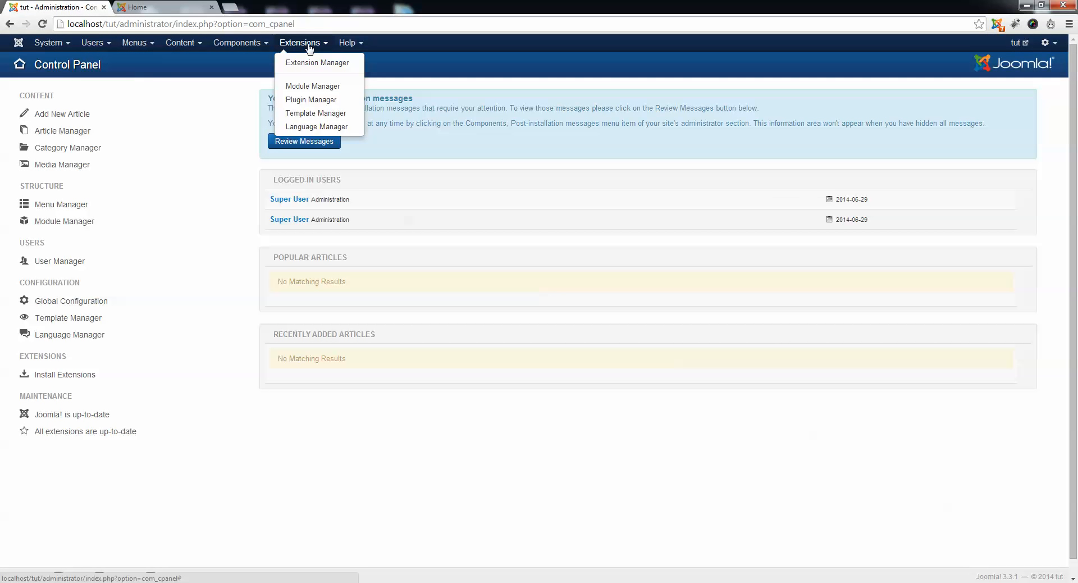
click(342, 63)
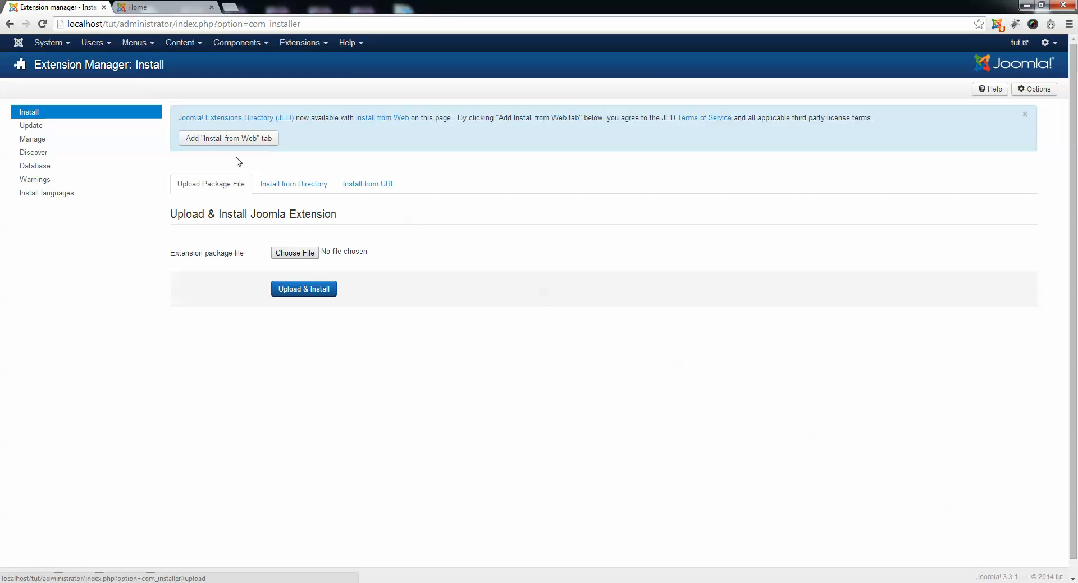
click(294, 254)
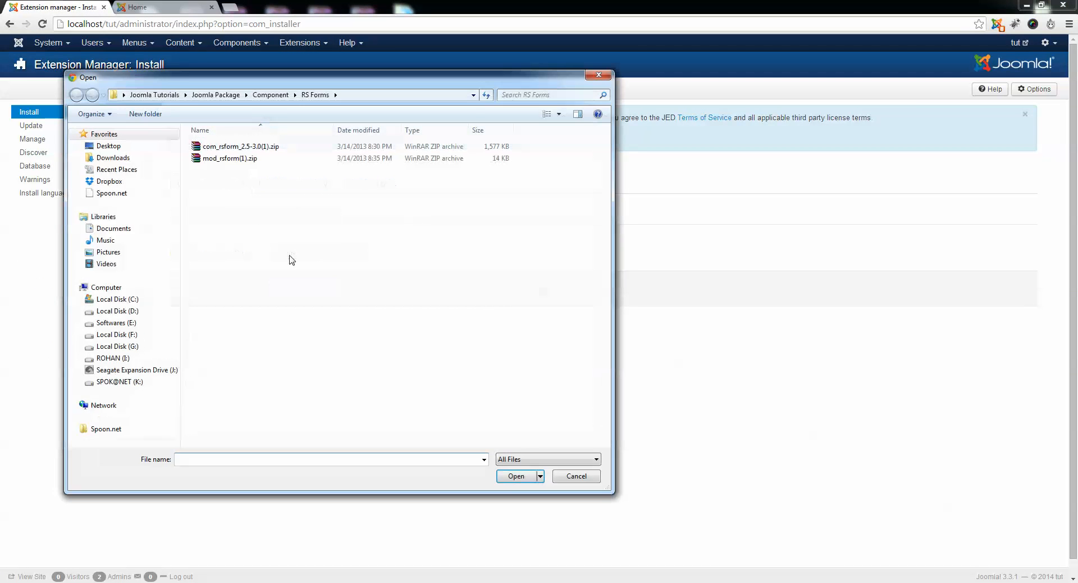
click(215, 95)
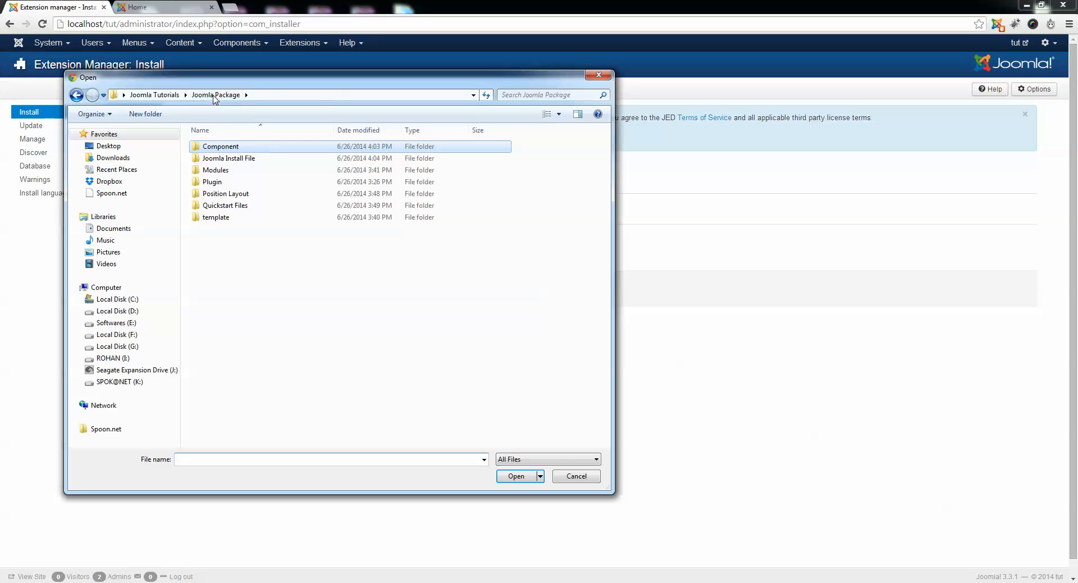
double_click(215, 218)
double_click(222, 148)
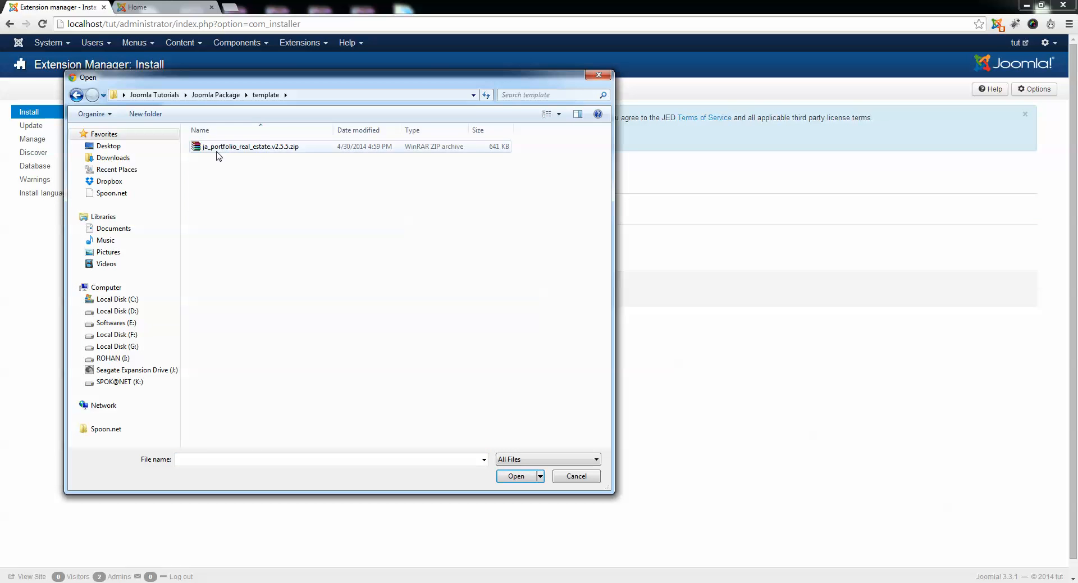
click(298, 288)
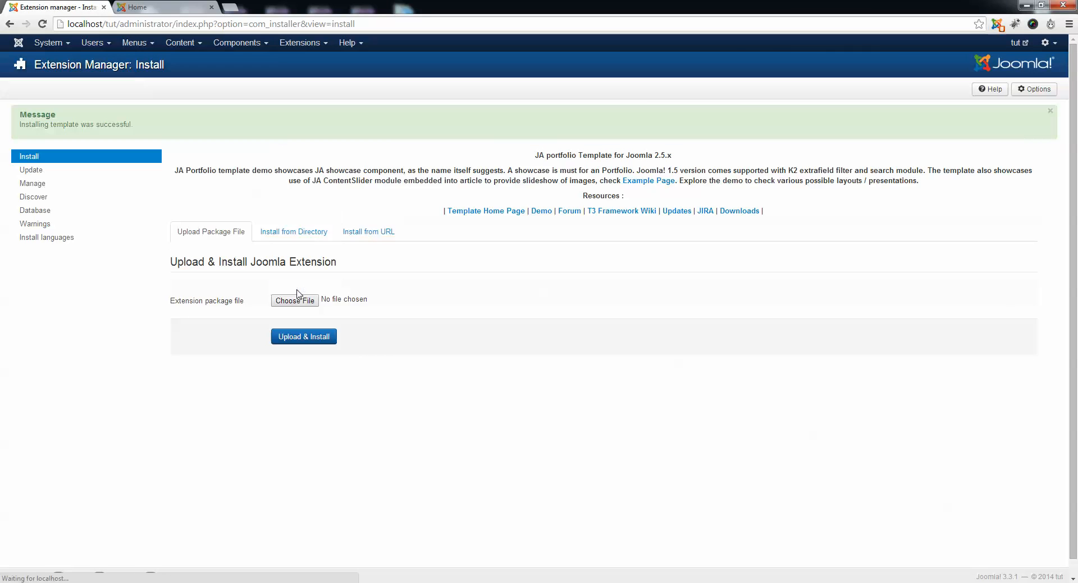
Open the public site in a new tab to check its home page, then return to Extension Manager.
click(1014, 45)
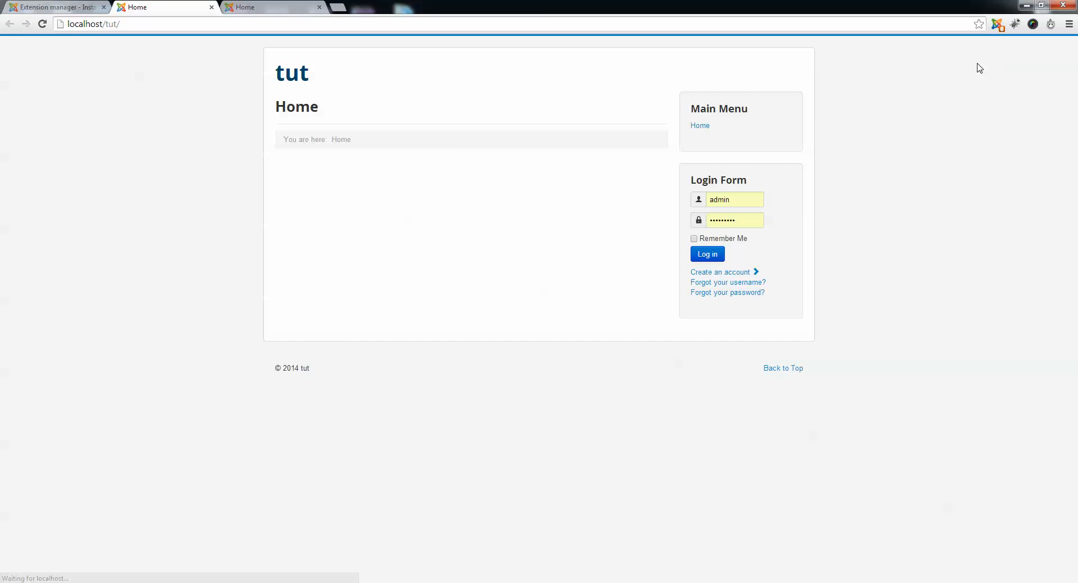
click(48, 4)
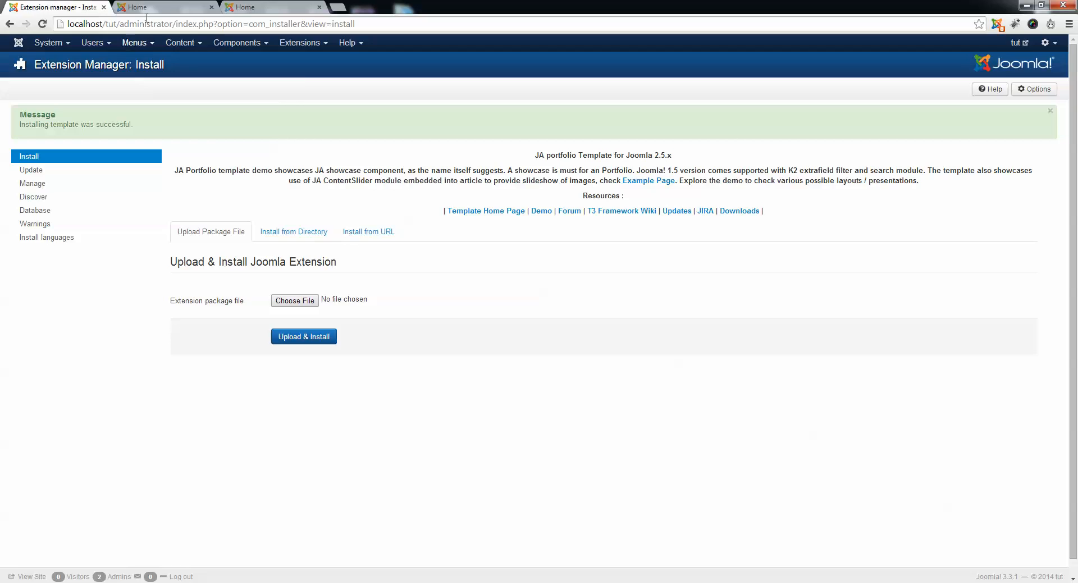
click(153, 7)
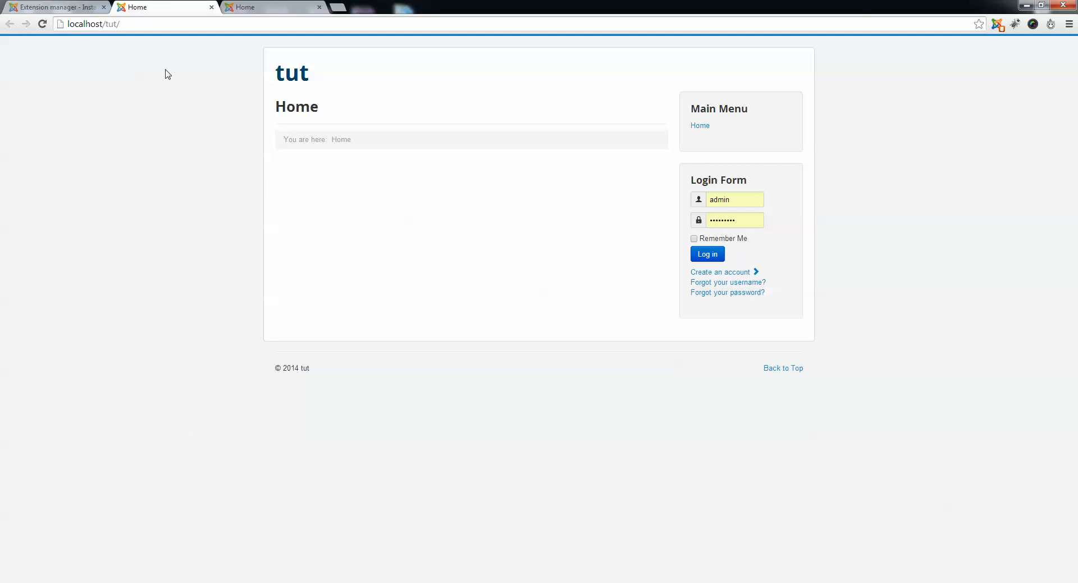
click(56, 7)
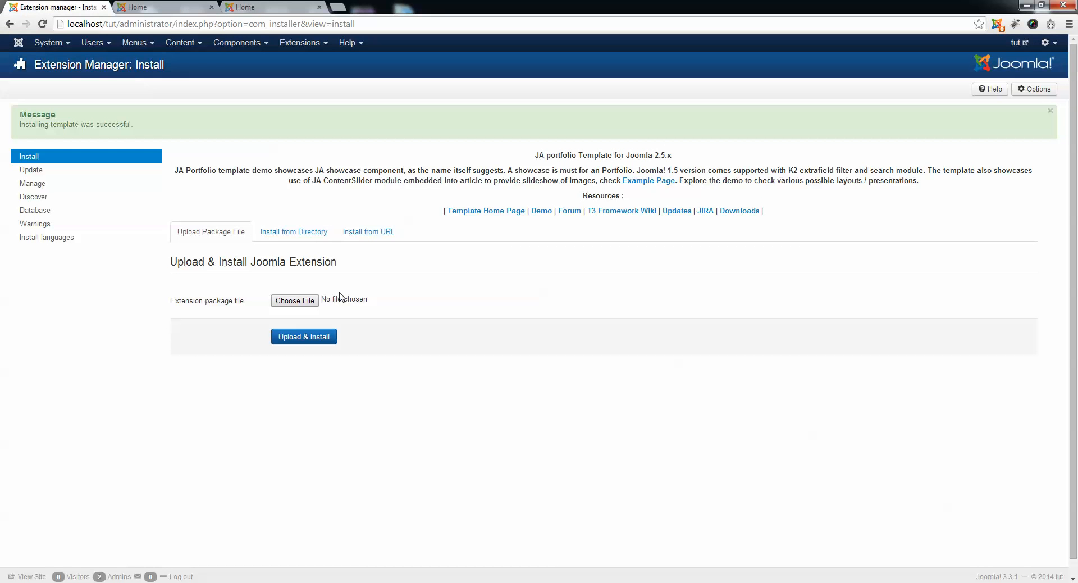
In Template Manager, make ja_portfolio - Default the default site style and open the public site to check it.
click(314, 49)
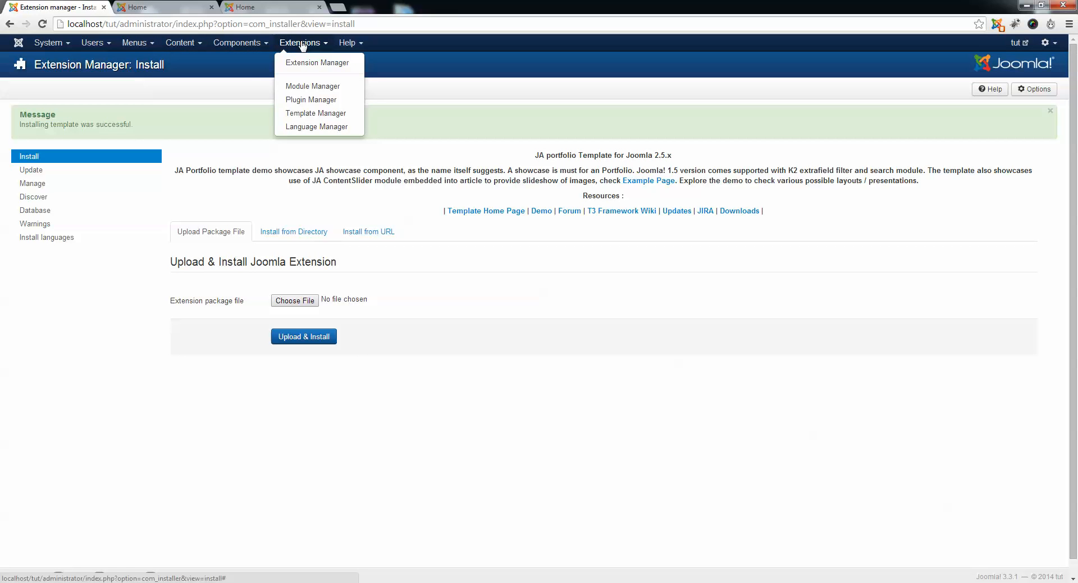
click(319, 114)
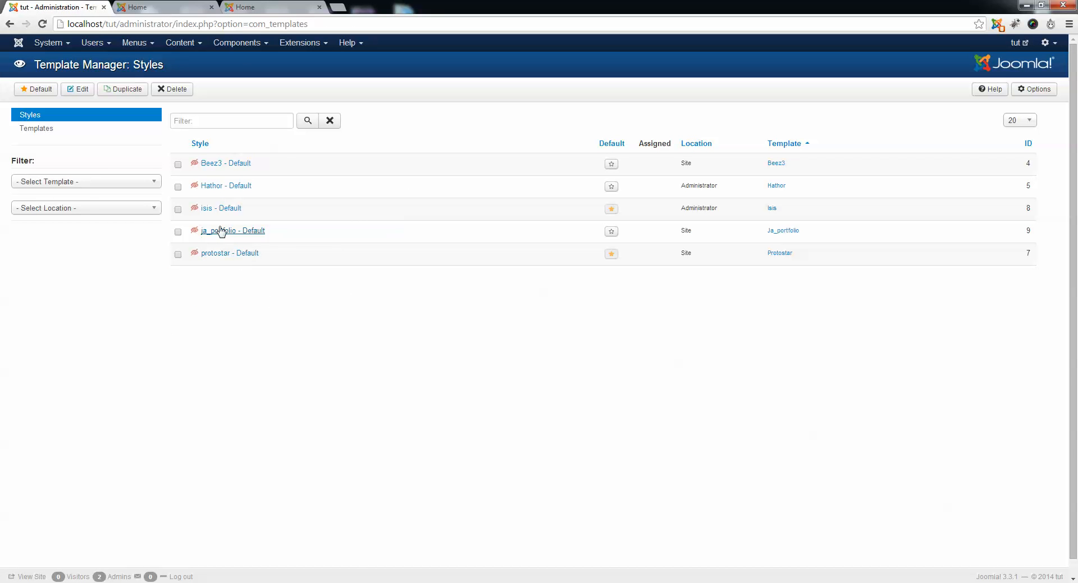
drag(279, 234, 204, 234)
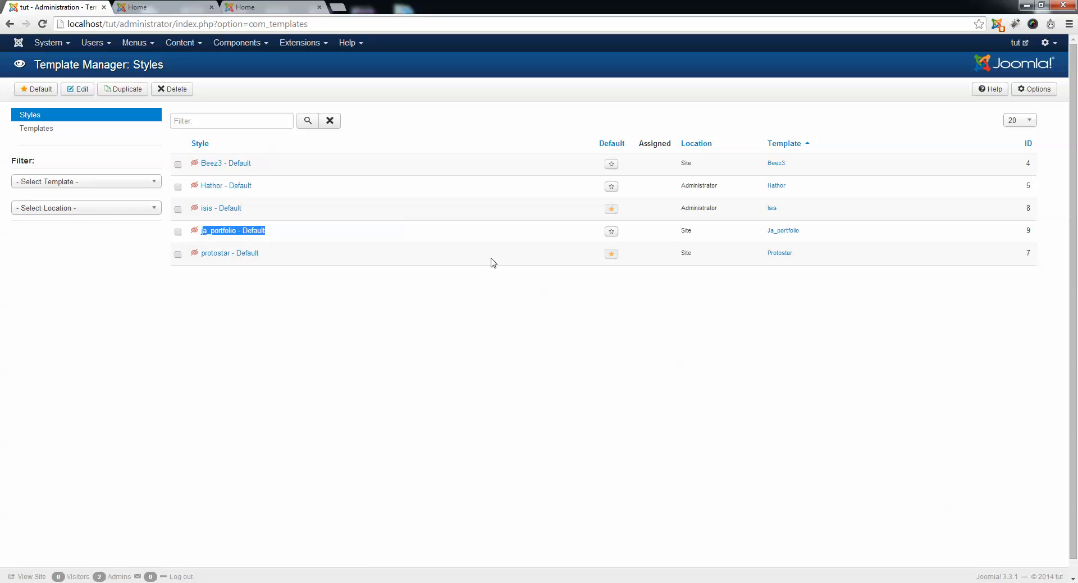
click(611, 232)
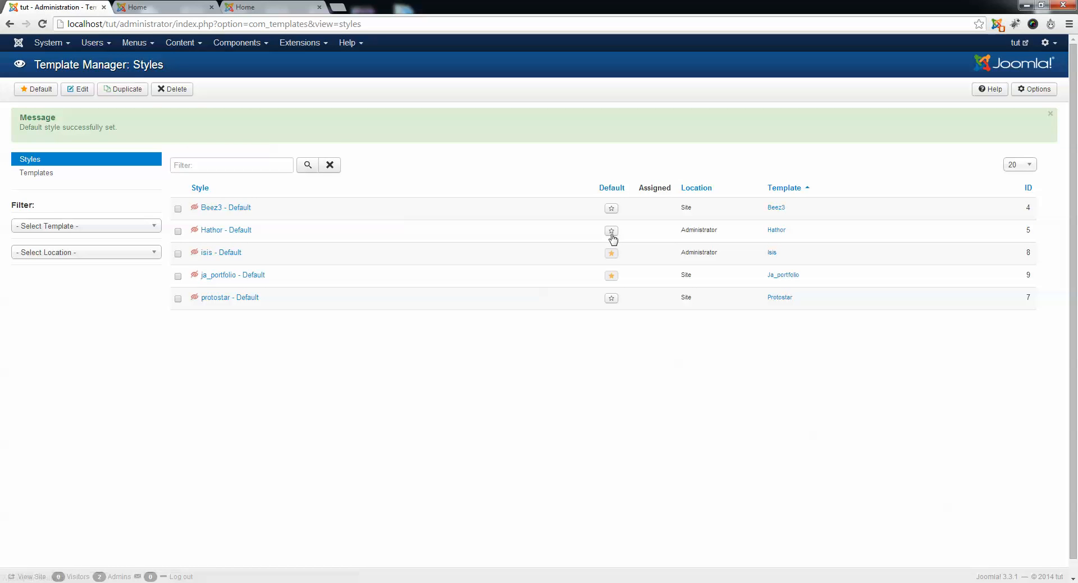
click(1019, 43)
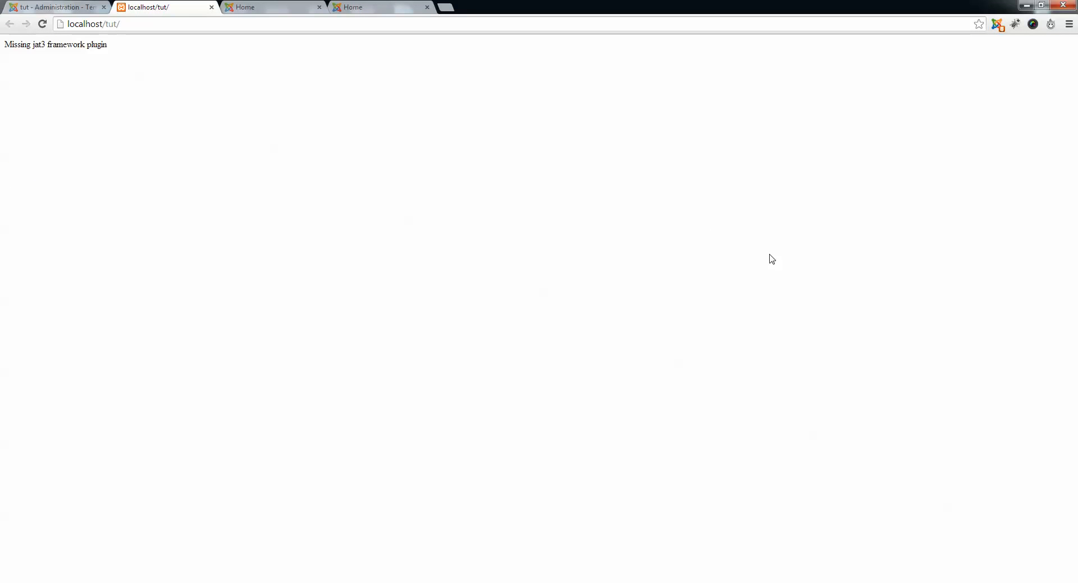
drag(6, 49, 123, 47)
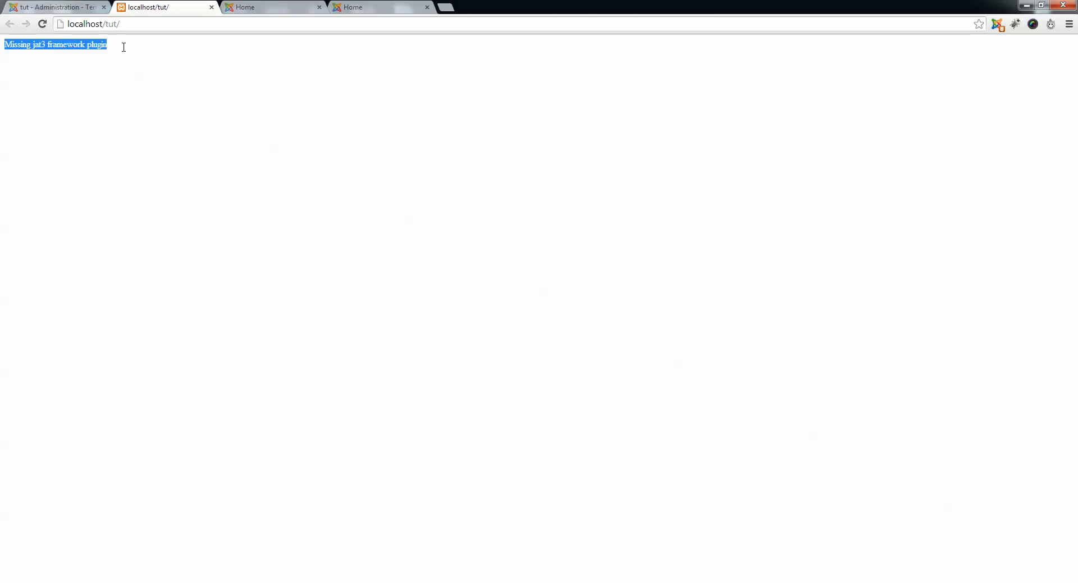
In the administration's Extension Manager, upload and install plg_system_jat3.v2.7.1.zip from the Plugin folder of Joomla Package.
click(56, 7)
click(303, 43)
click(310, 65)
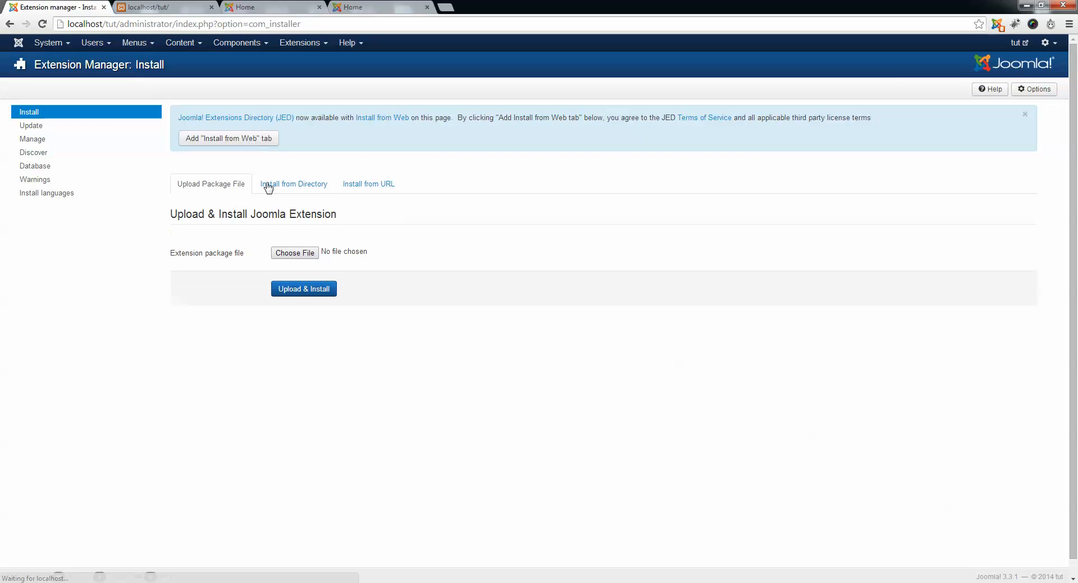
click(296, 253)
key(alt+Up)
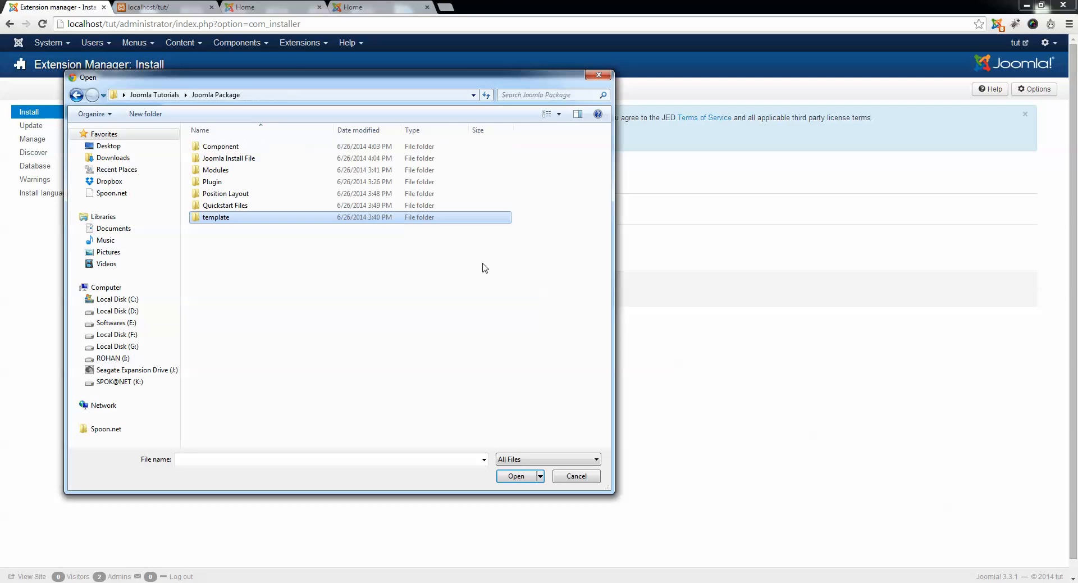
key(Up)
key(Up)
key(Up)
key(Return)
key(Down)
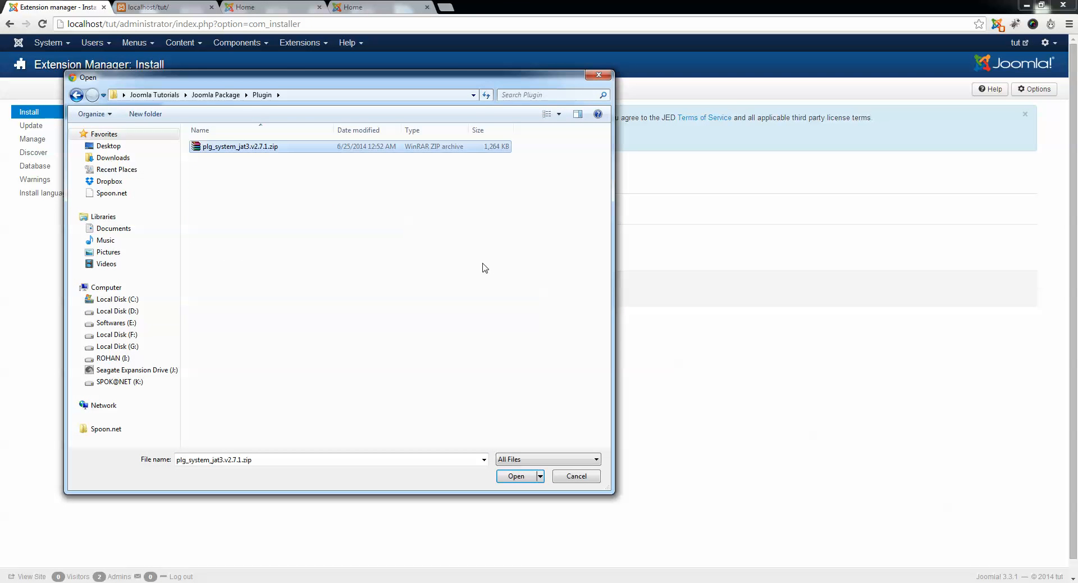
key(Return)
click(322, 289)
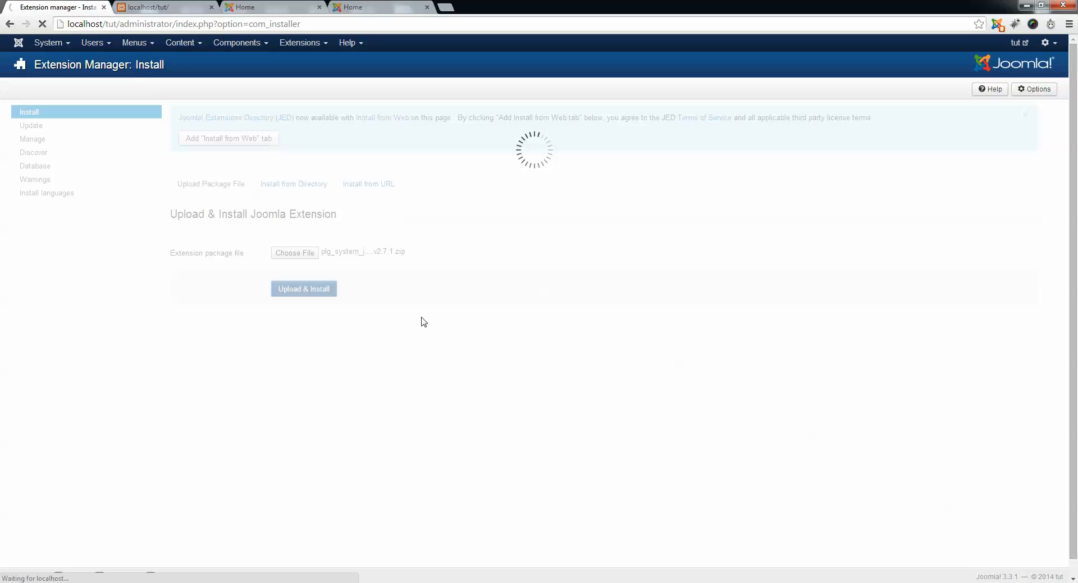
Reload the open public site pages at localhost/tut/ to check the new template, and close one duplicate Home page.
click(267, 7)
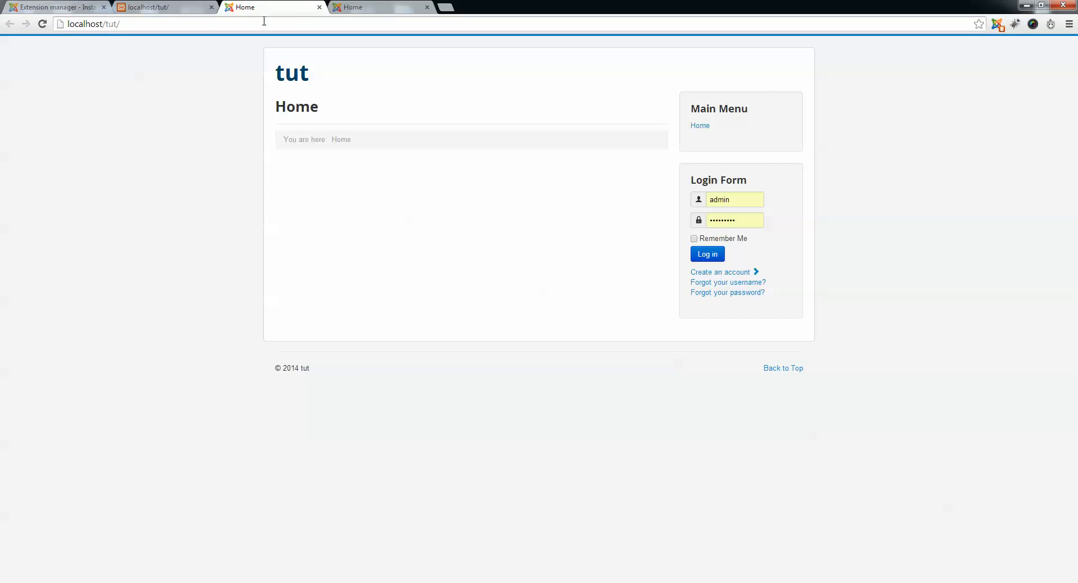
click(264, 21)
key(Return)
click(355, 7)
click(292, 19)
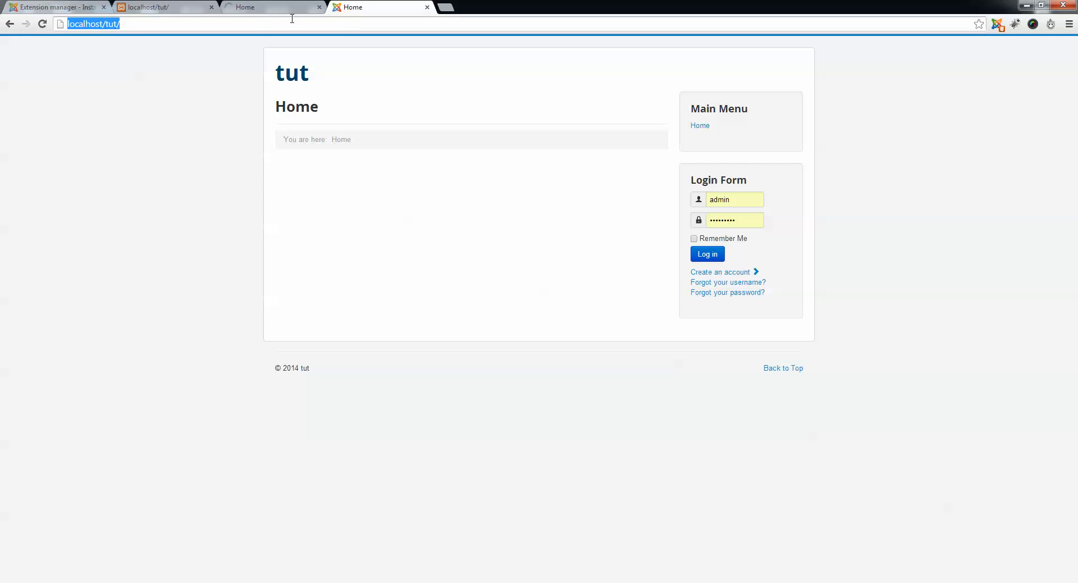
click(180, 7)
click(188, 22)
key(Return)
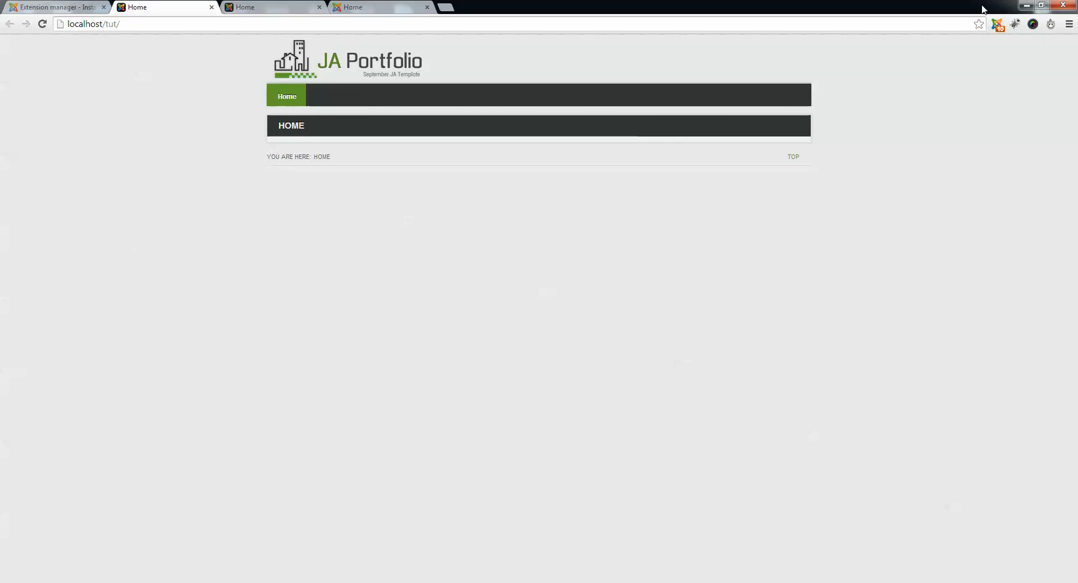
click(319, 7)
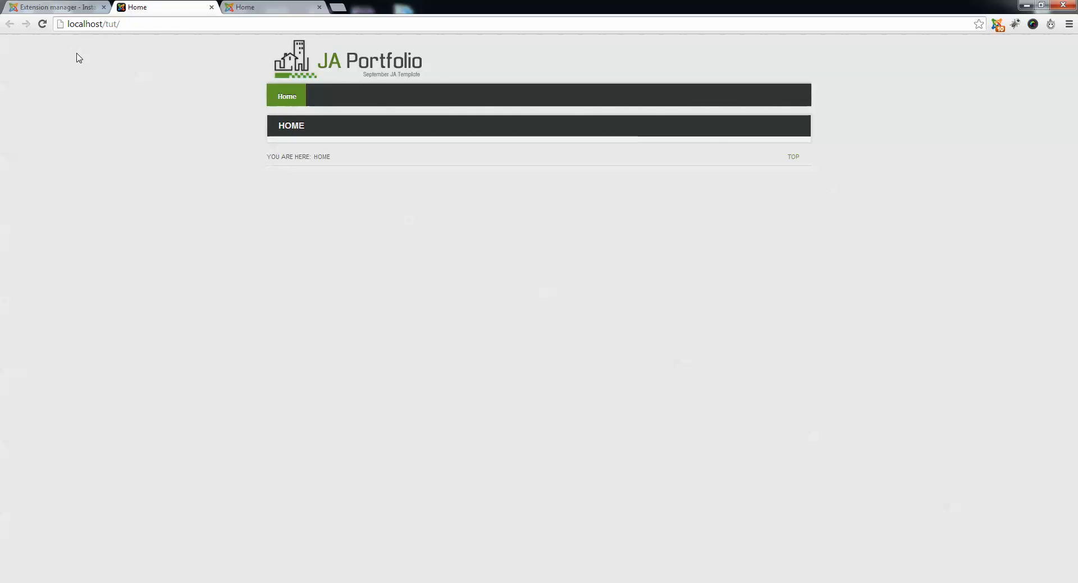
Review the T3 Framework plugin's installation page, and examine the header and menu bar of the public home page.
click(79, 6)
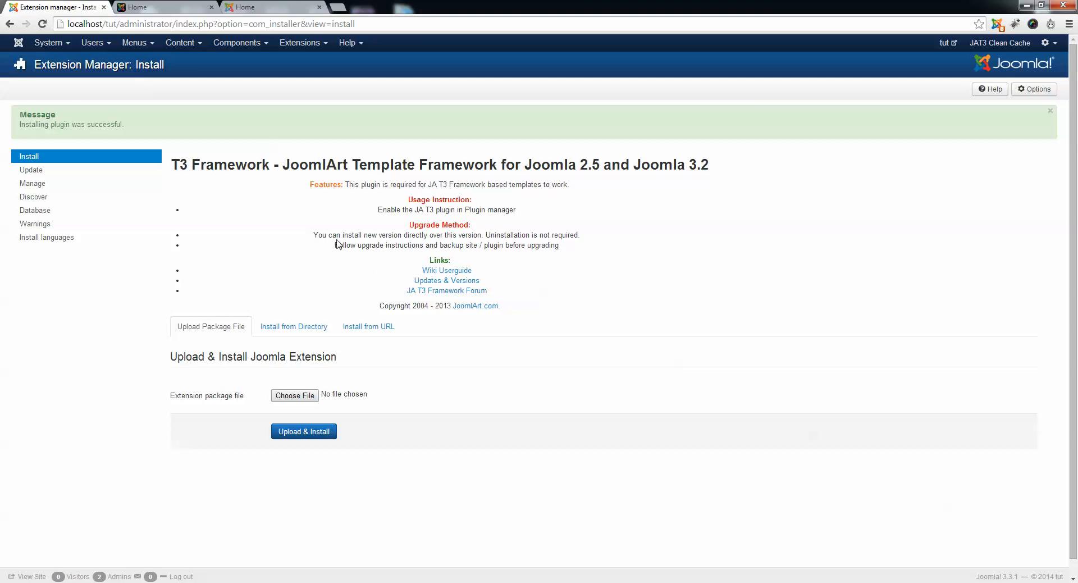
click(162, 6)
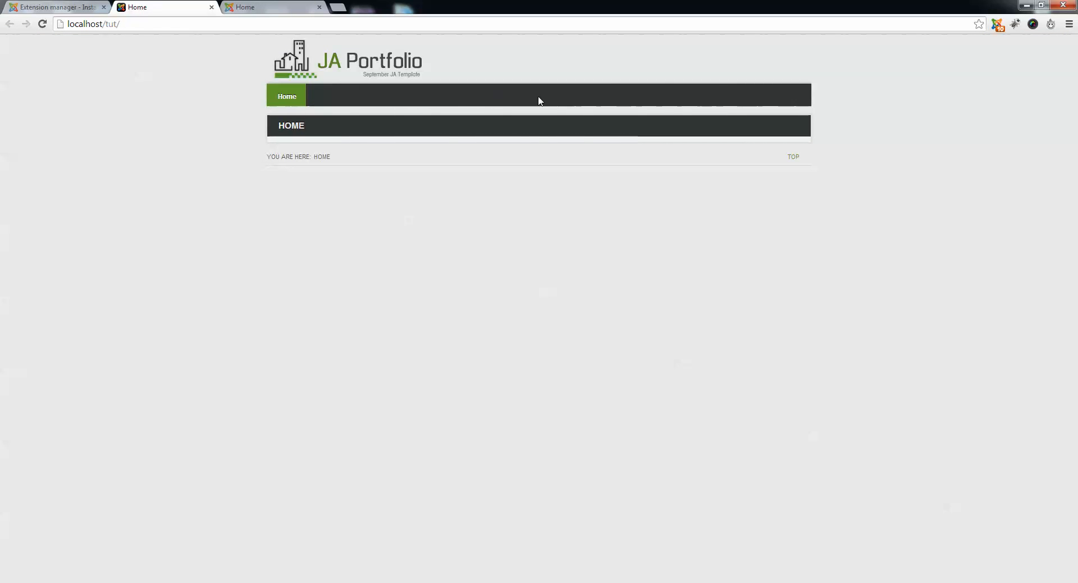
drag(778, 94, 808, 79)
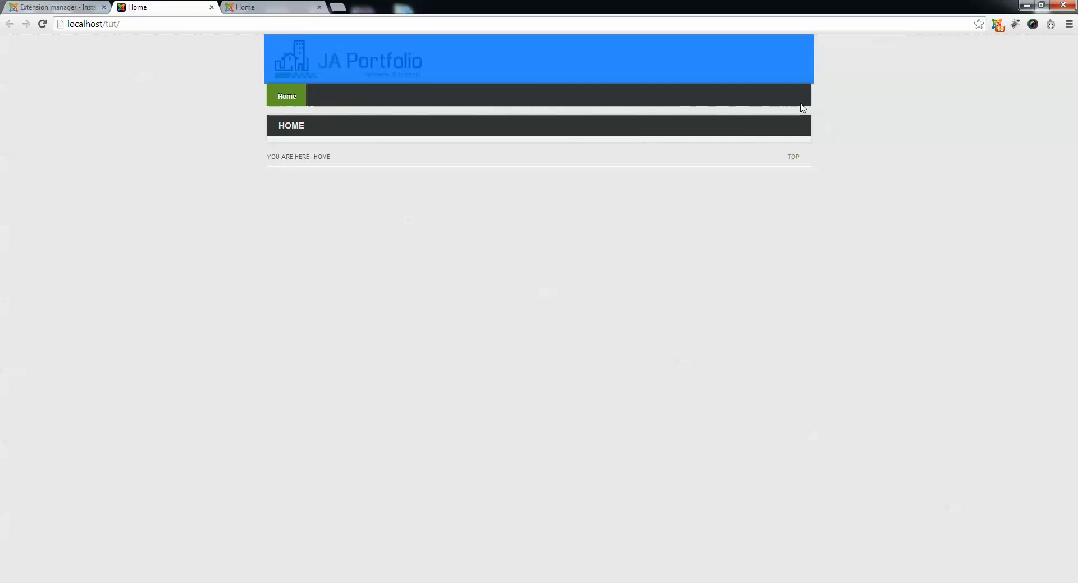
click(803, 107)
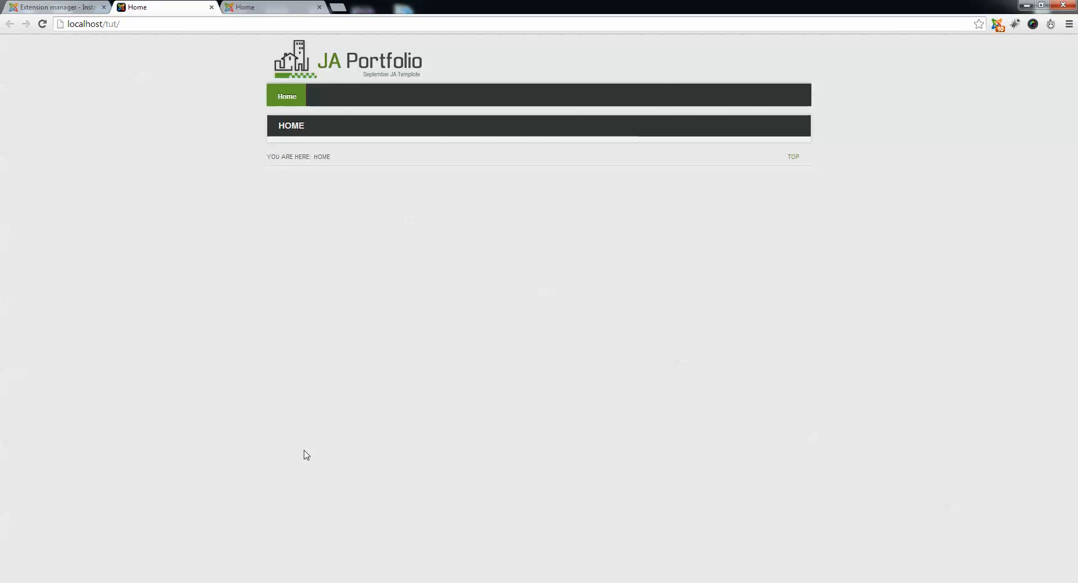
In the administration's Category Manager, create a category titled Home described as "this is home page for tutorial website", saving it with a new blank category to follow.
click(73, 7)
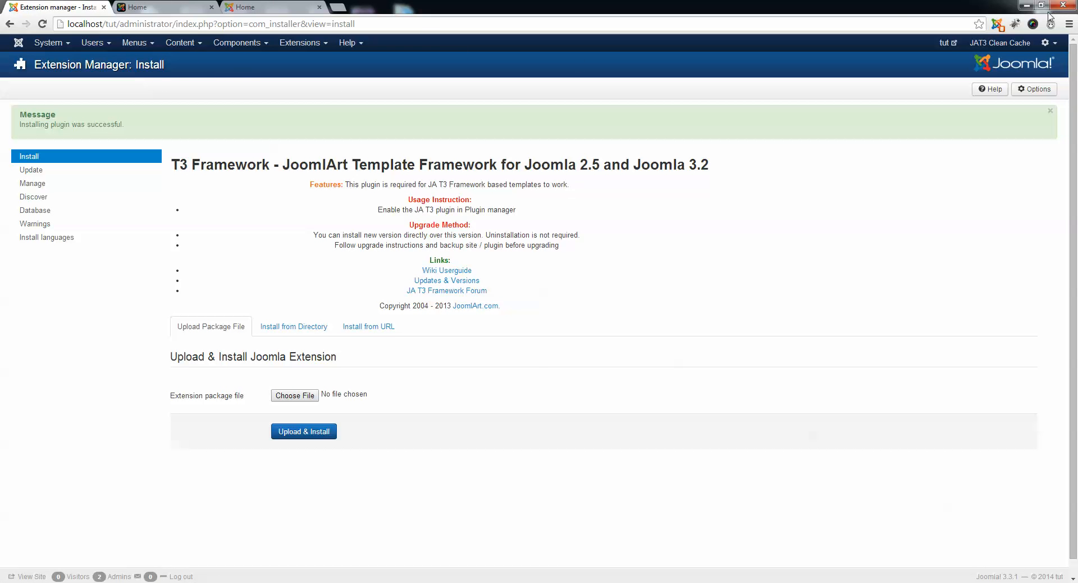
click(17, 45)
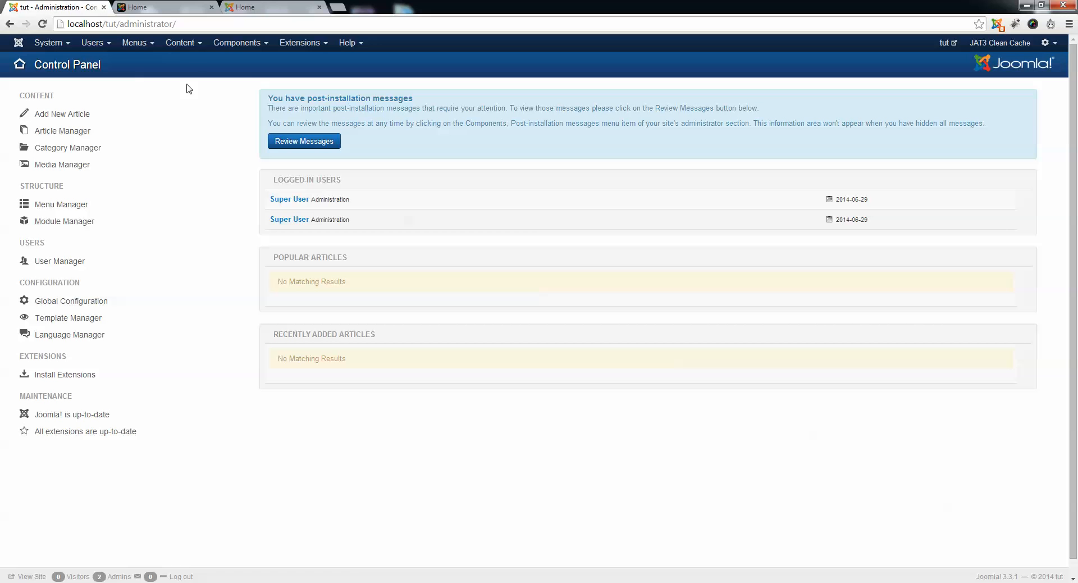
click(180, 43)
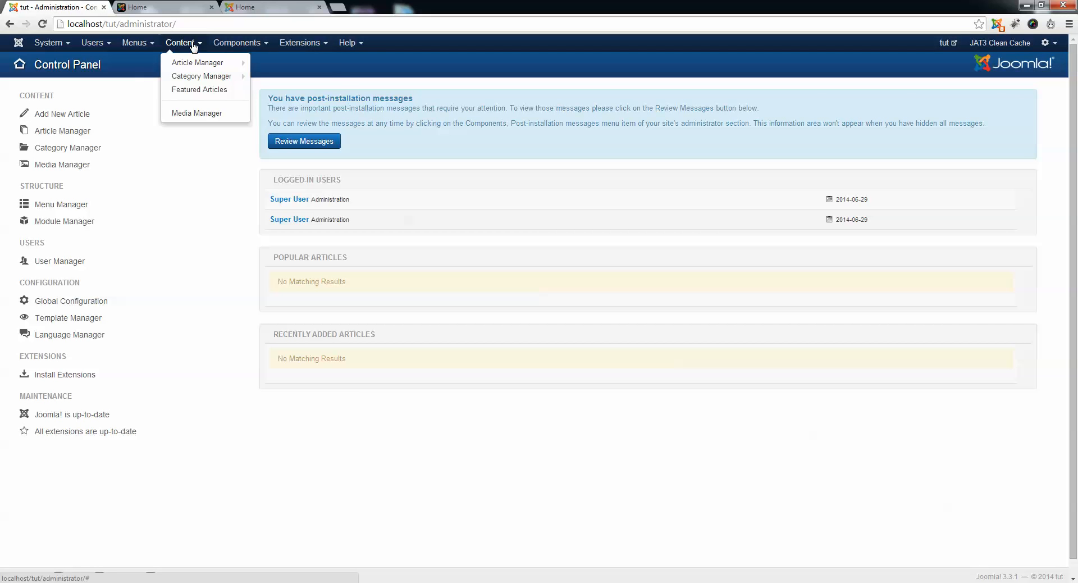
click(195, 77)
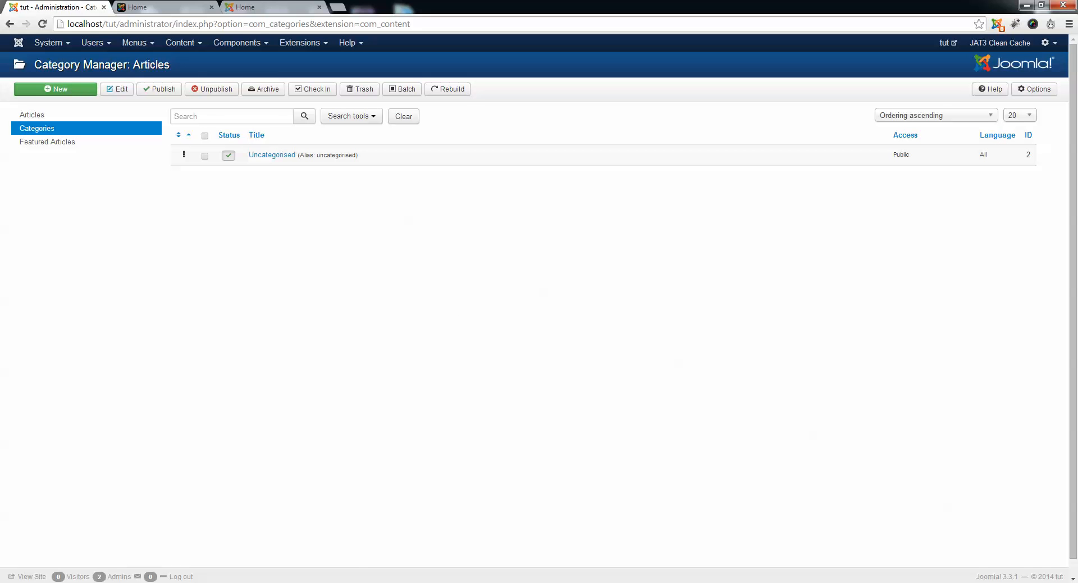
click(68, 92)
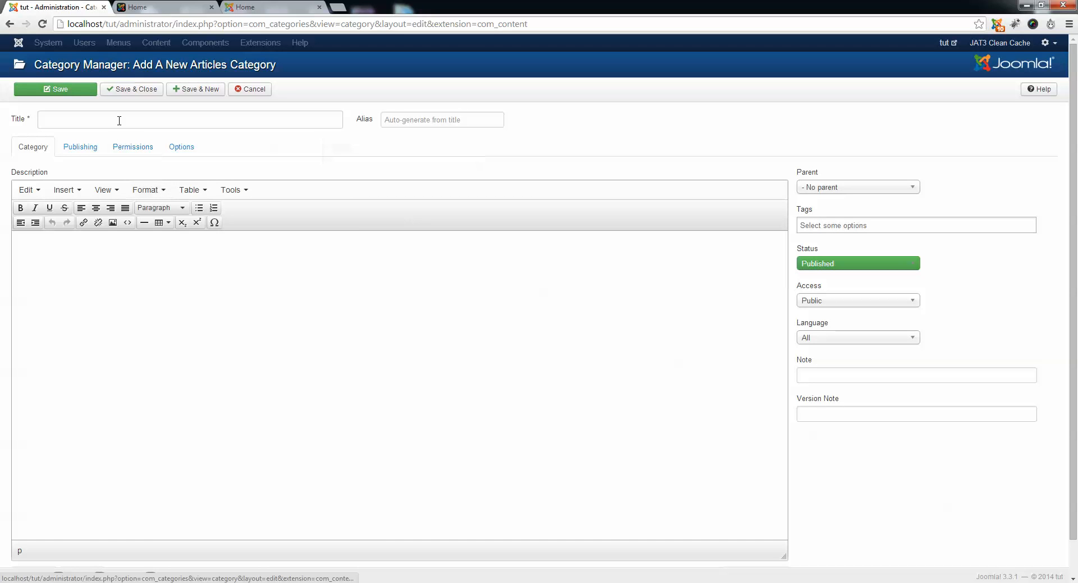
click(119, 120)
text(Home)
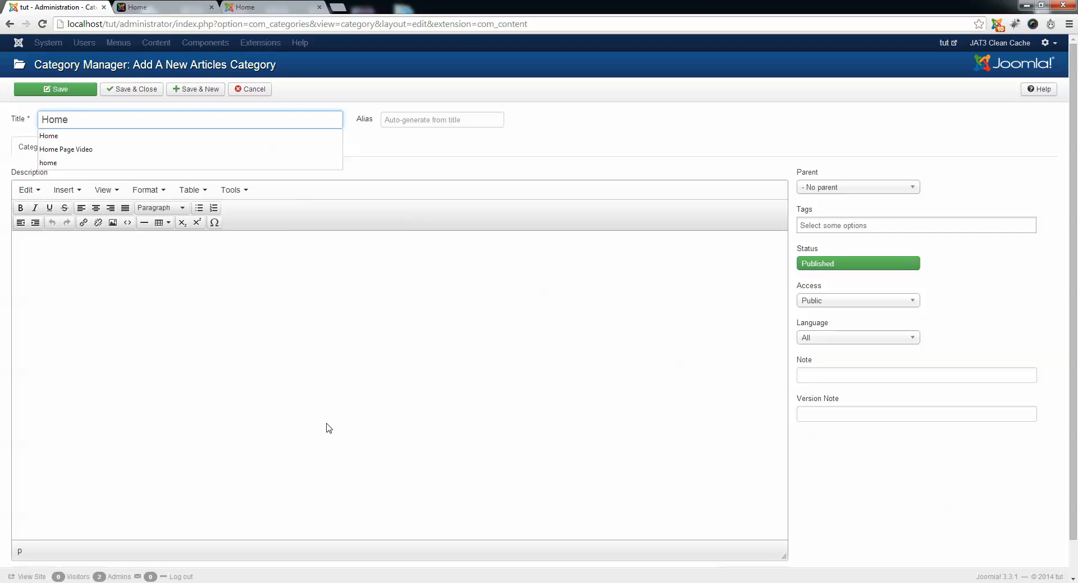
click(328, 428)
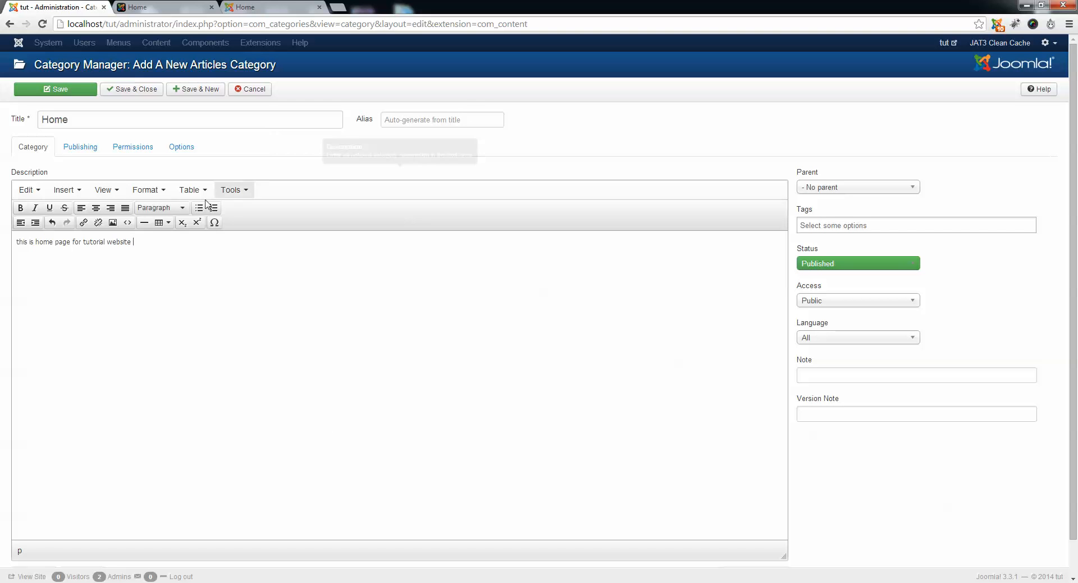
scroll(292, 379, down, 1)
scroll(316, 368, up, 1)
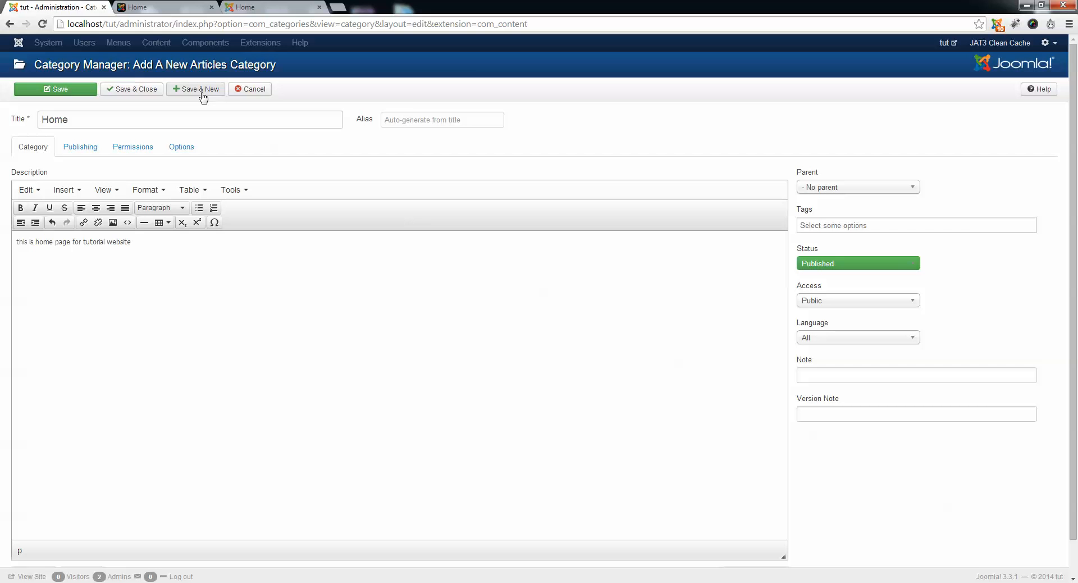
click(448, 123)
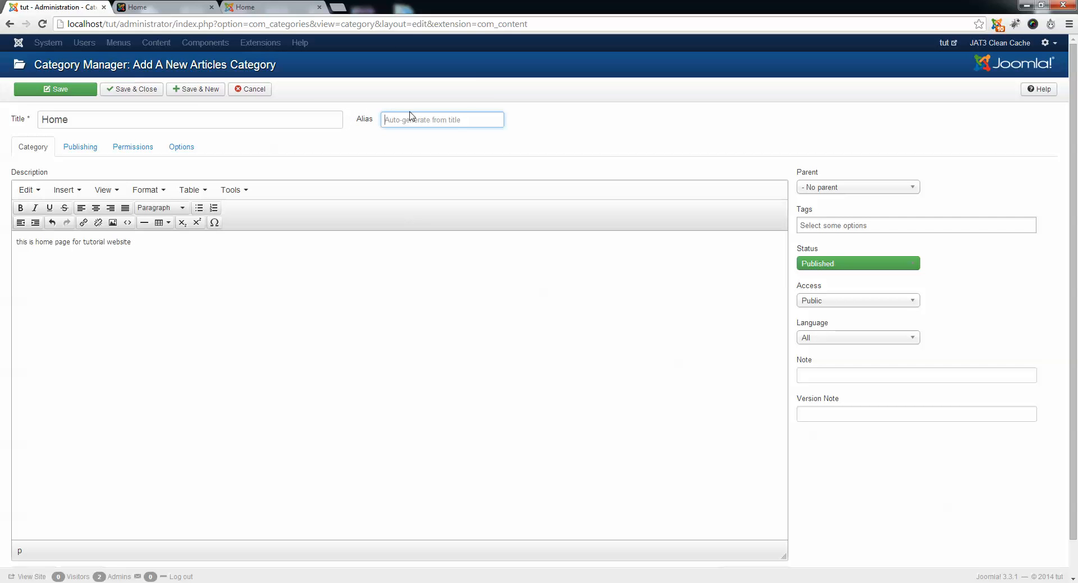
click(194, 90)
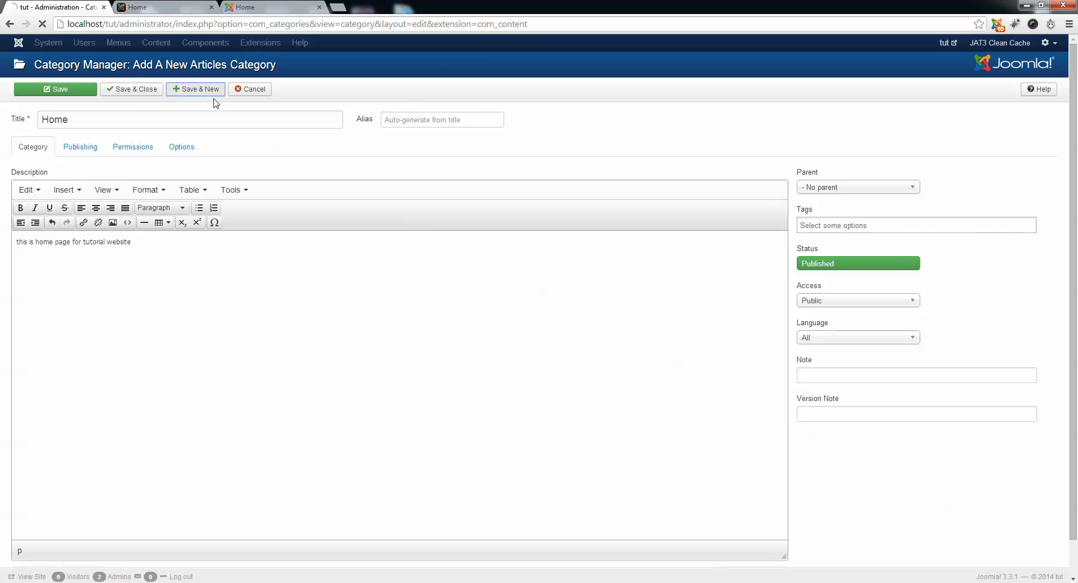
Fill in the new category with the title About Us and the description "This is about us", and save and close it.
scroll(324, 365, down, 1)
scroll(324, 365, up, 1)
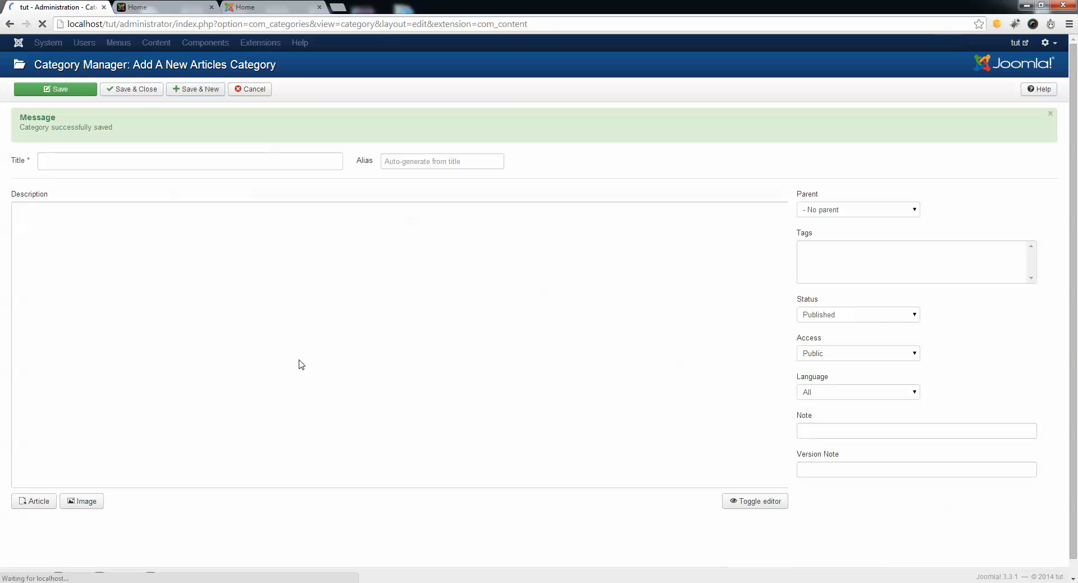
click(109, 155)
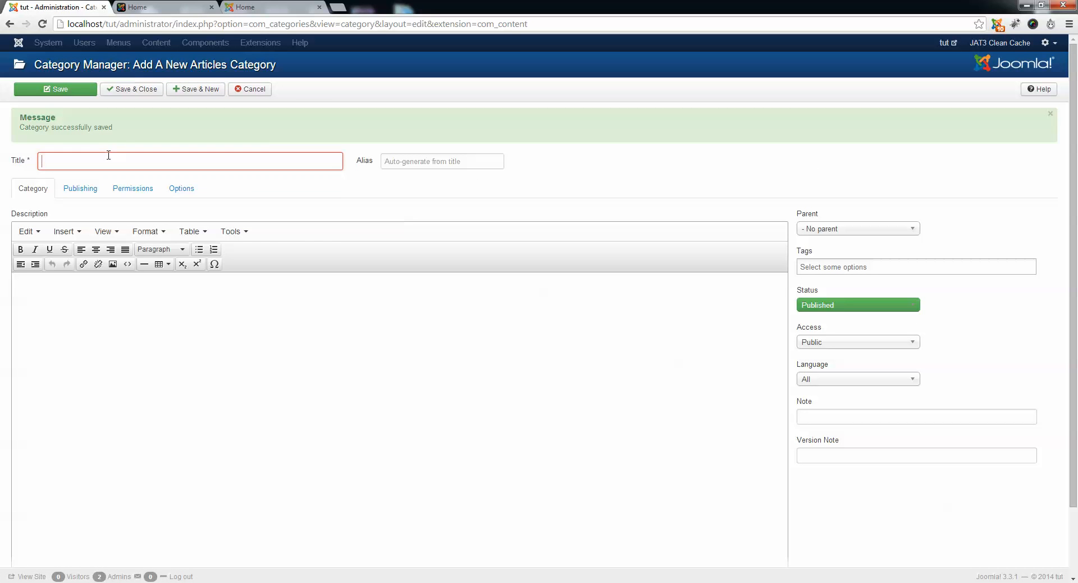
text(About Us)
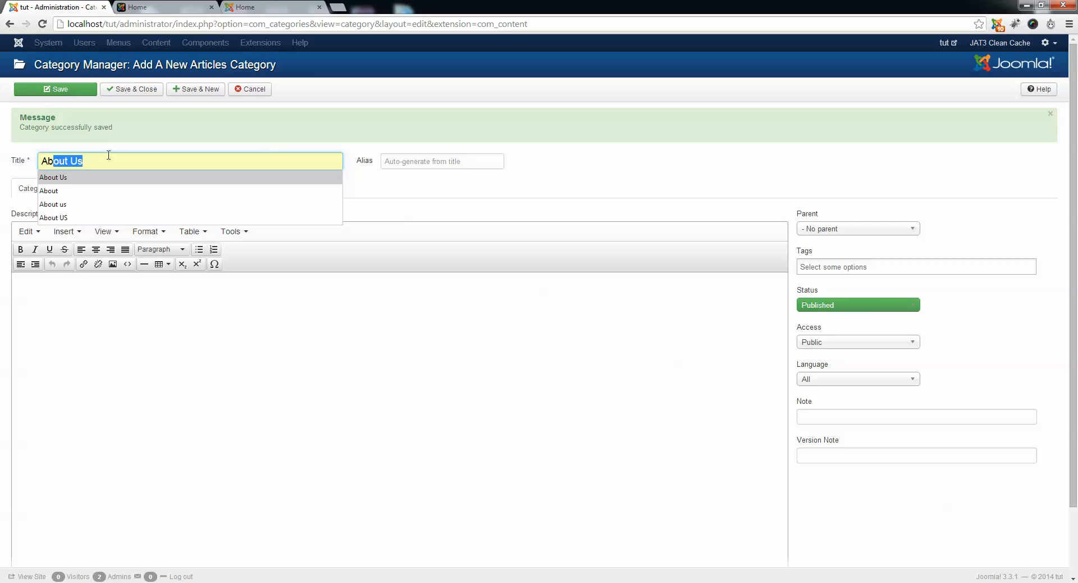
key(Return)
click(152, 402)
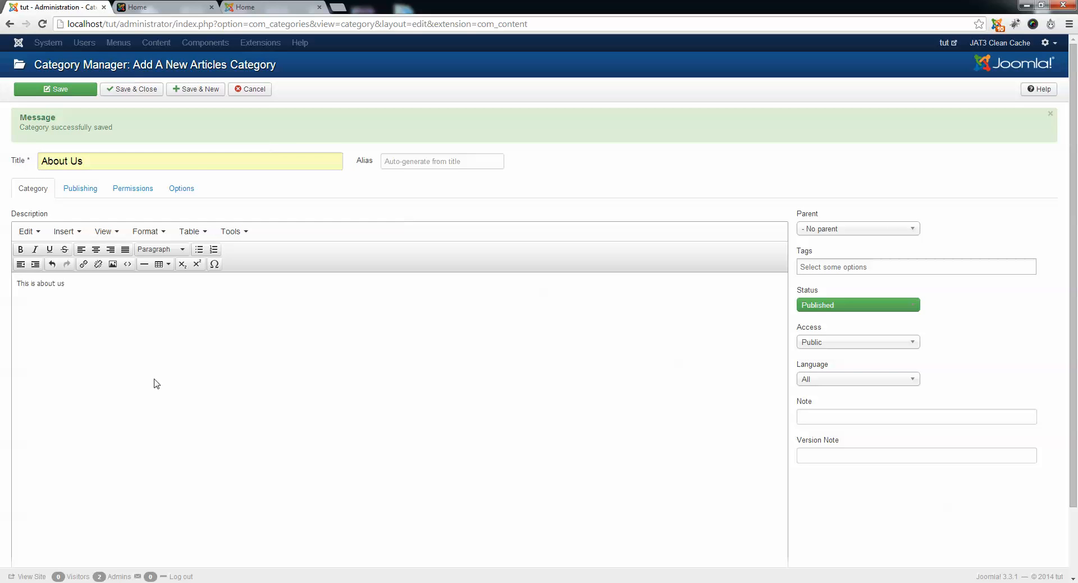
click(140, 95)
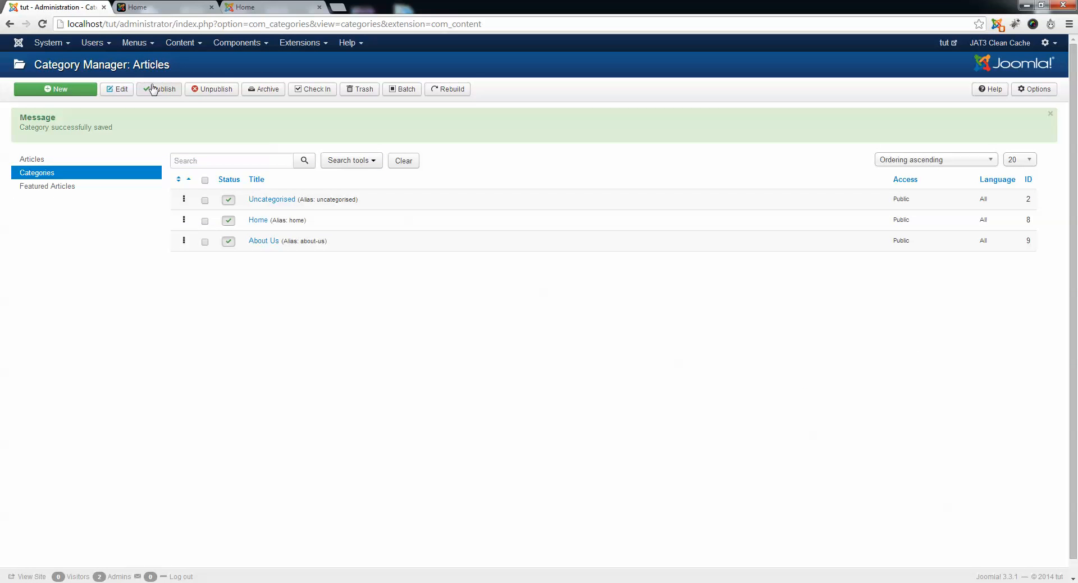
Create an article category titled Services with the description "This is services page", and save and close it.
click(18, 44)
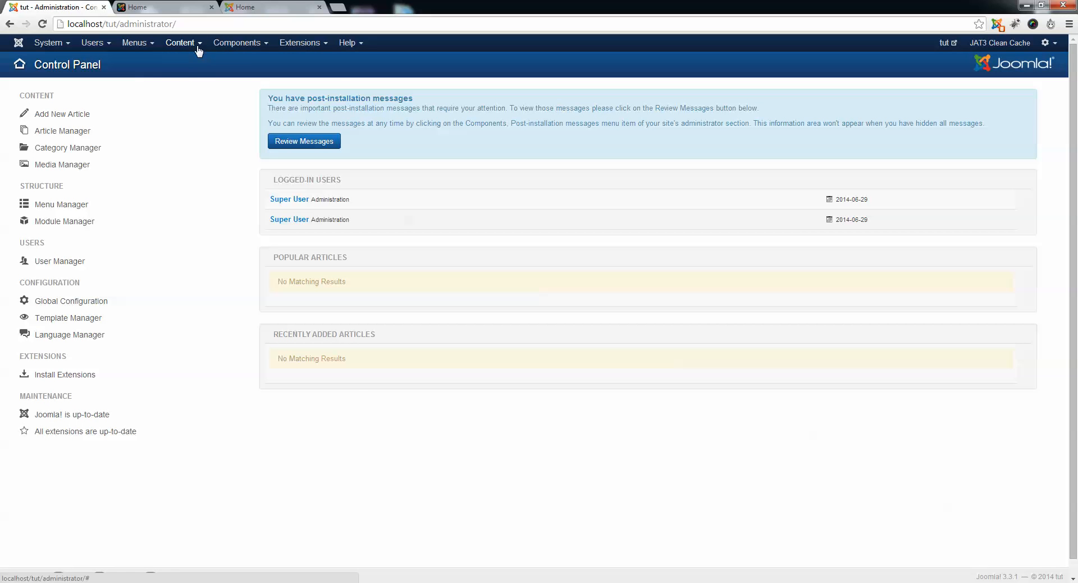
click(198, 49)
mouse_move(219, 77)
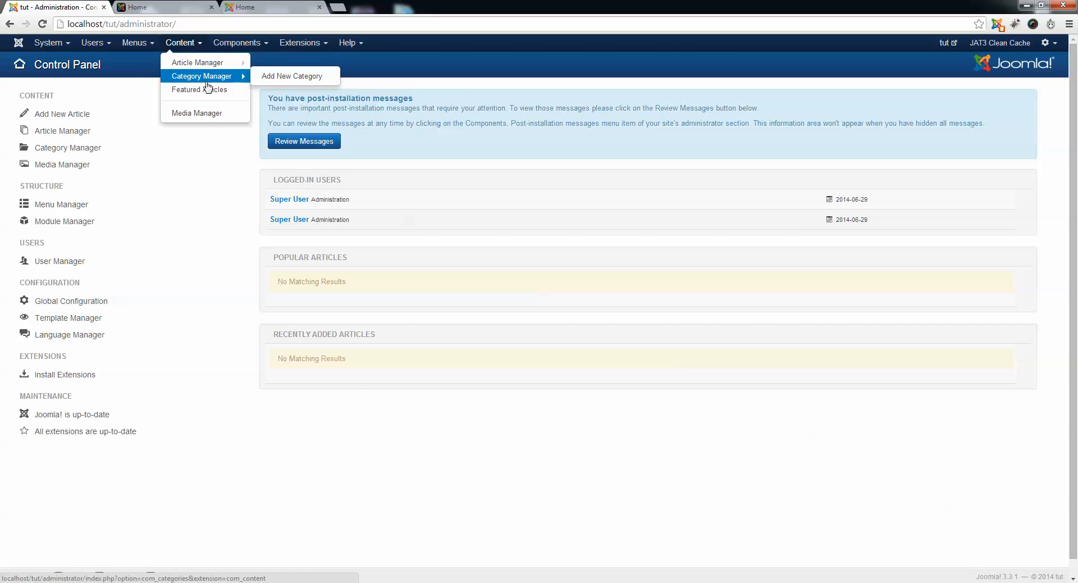
click(286, 81)
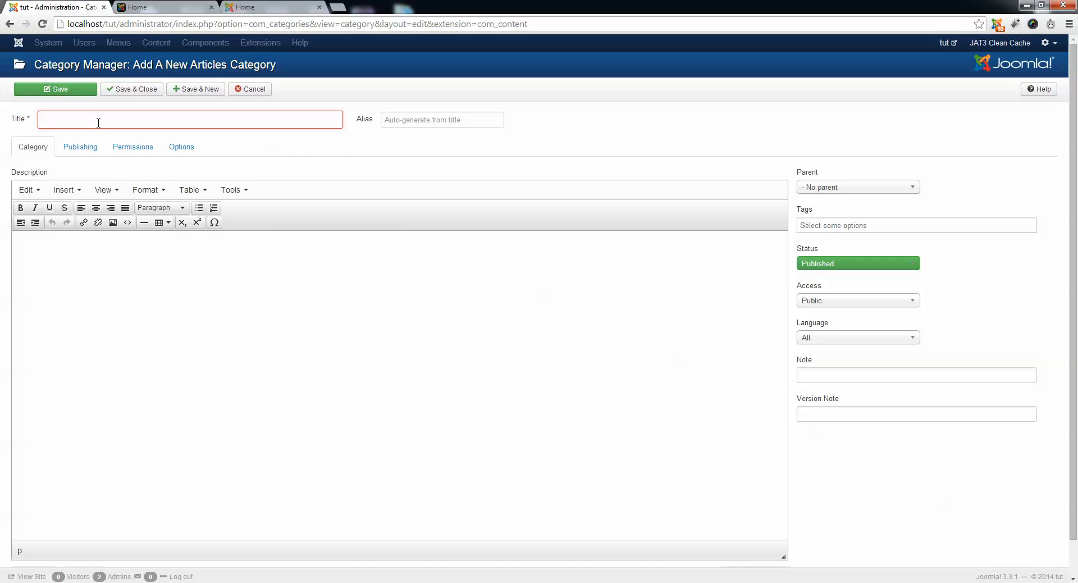
click(98, 122)
text(Services)
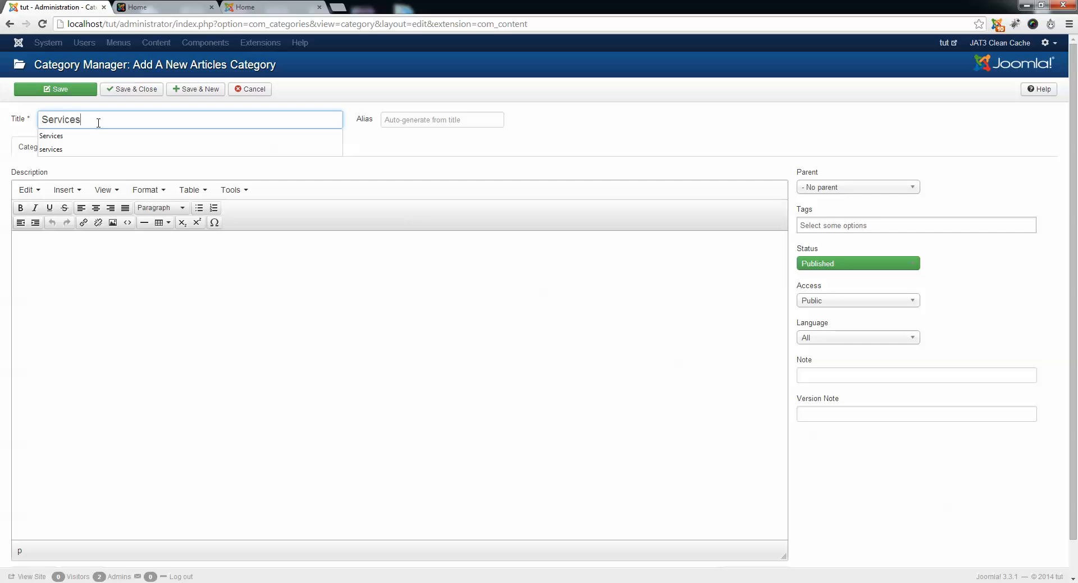
click(99, 136)
click(137, 269)
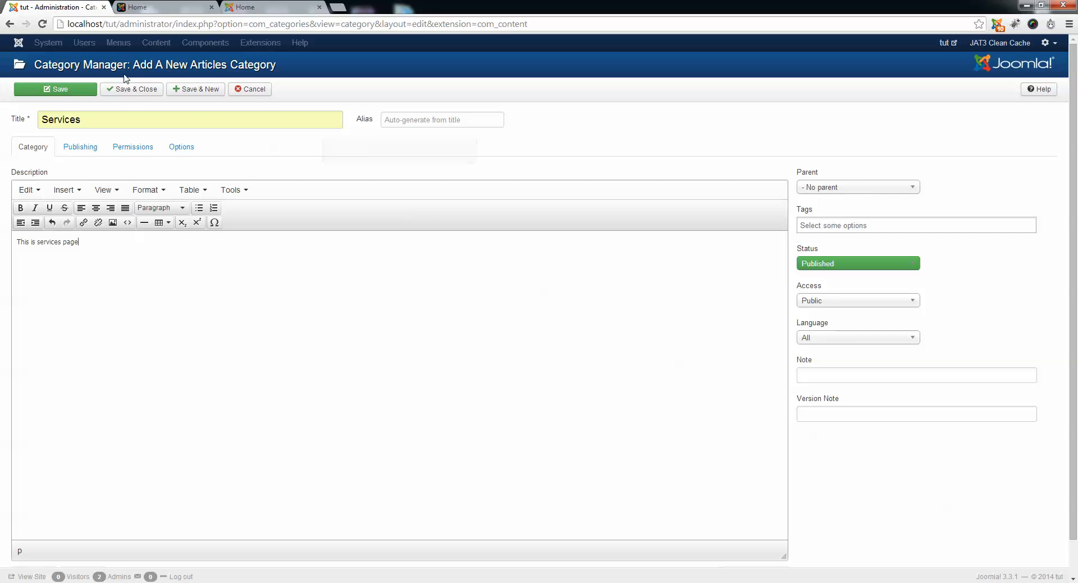
click(142, 90)
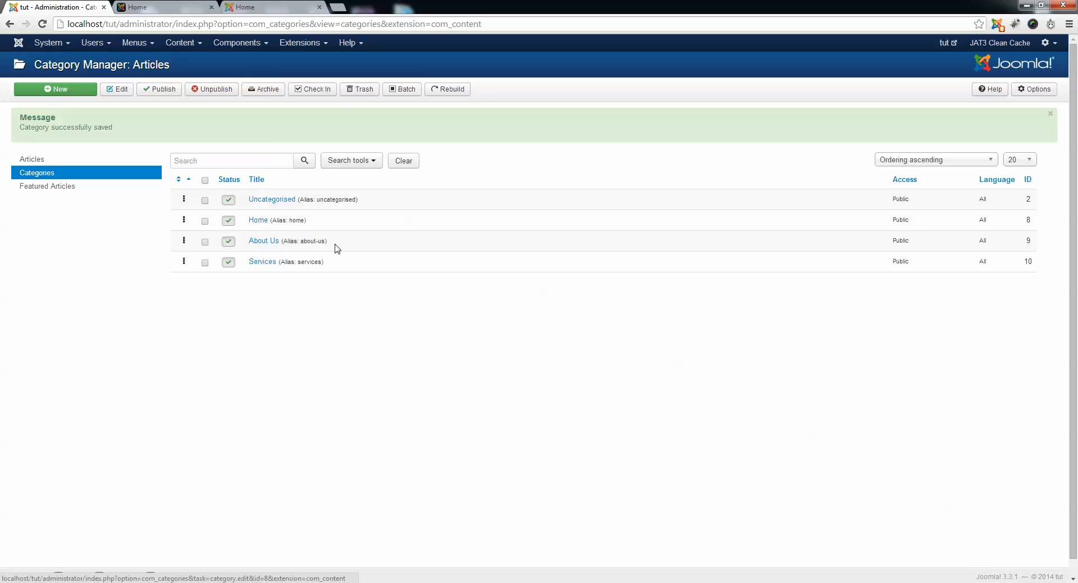
Reload the public home page to check the site, and open the Main Menu's list of items in the administration.
click(135, 5)
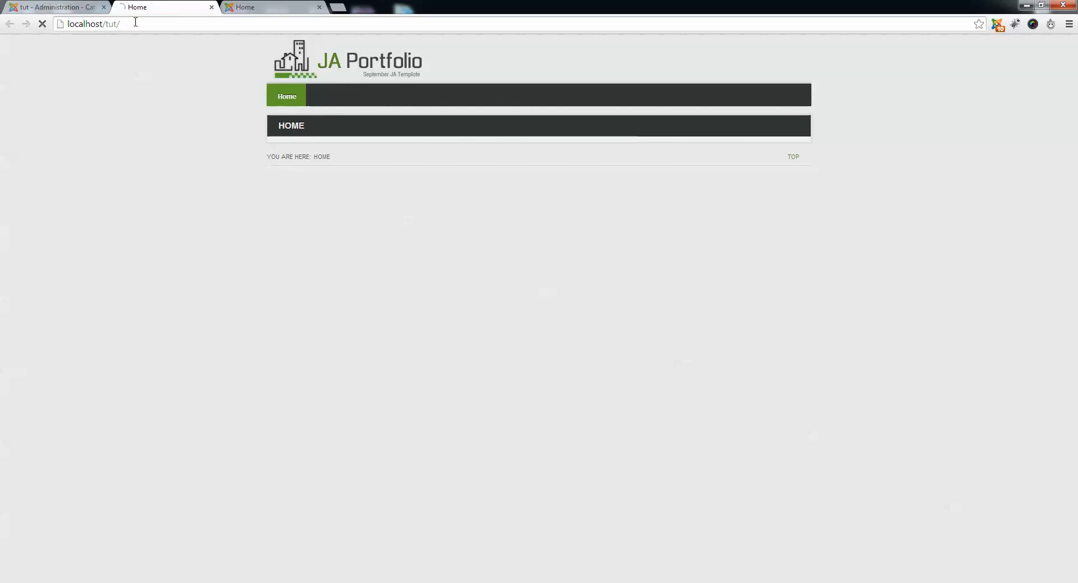
key(F5)
click(35, 8)
click(134, 43)
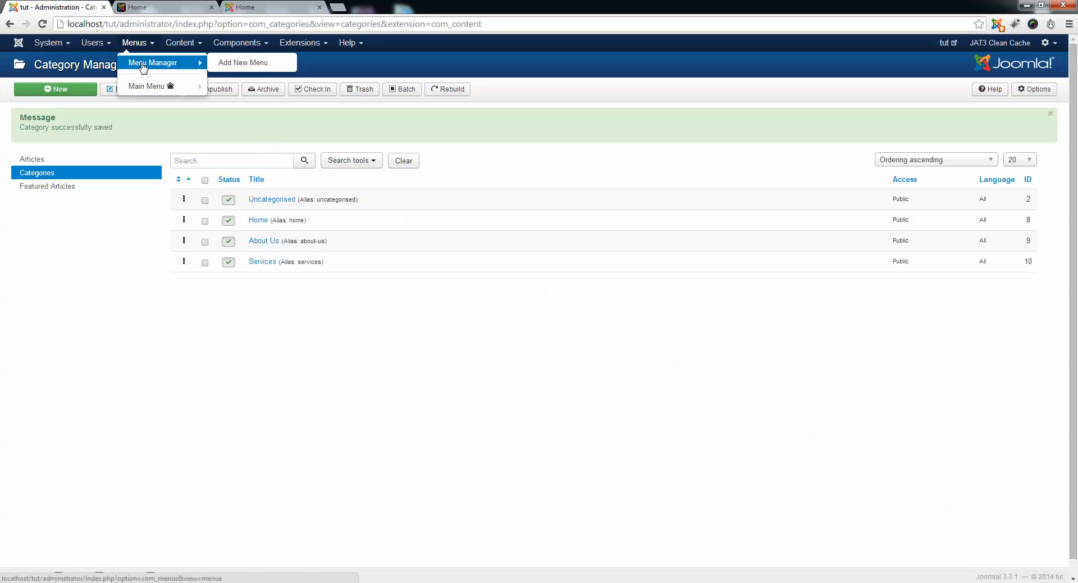
click(144, 89)
Examine the Home entry in the public site's menu bar against the Main Menu items in the administration.
click(145, 6)
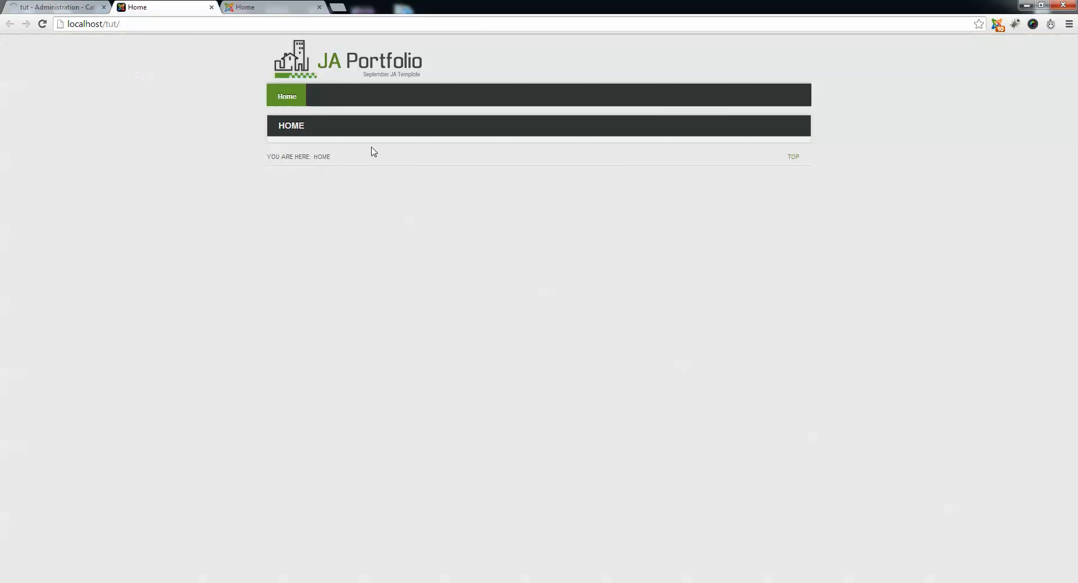
click(56, 6)
click(163, 7)
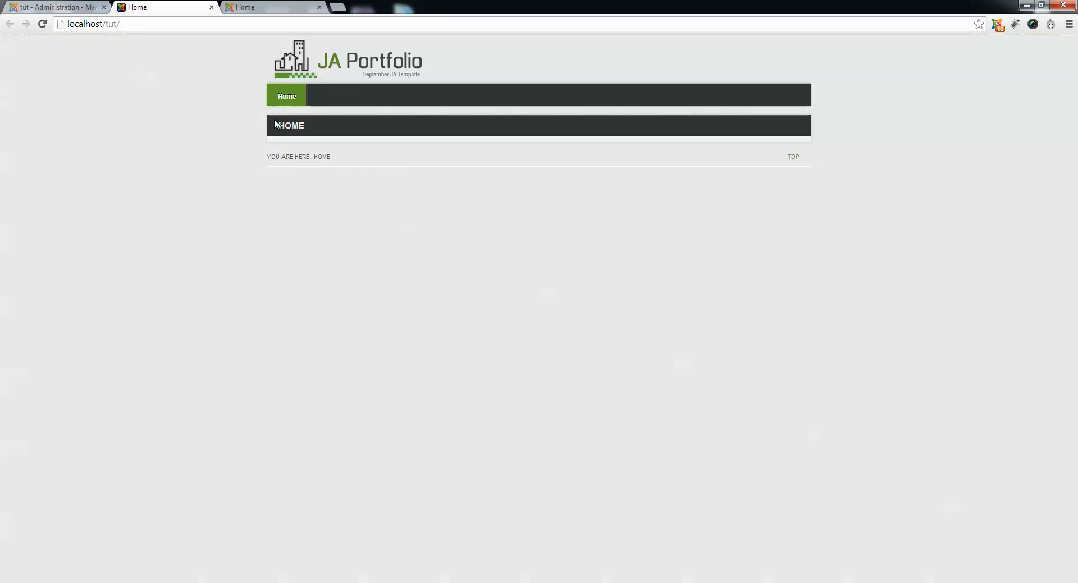
click(287, 96)
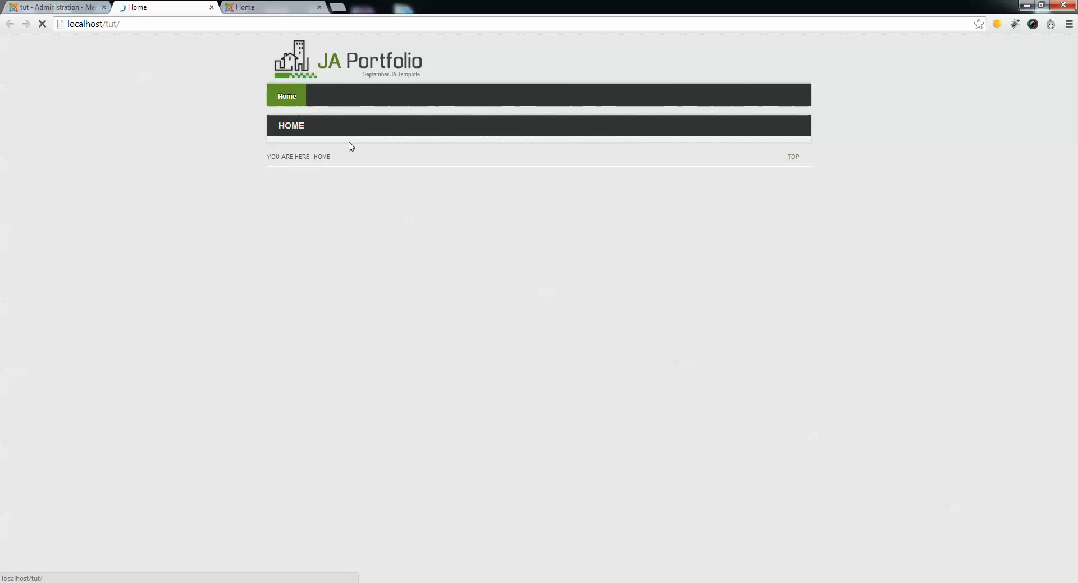
Open the Main Menu's Home item for editing and change its menu item type to List All Categories from the Articles group.
click(56, 7)
click(249, 197)
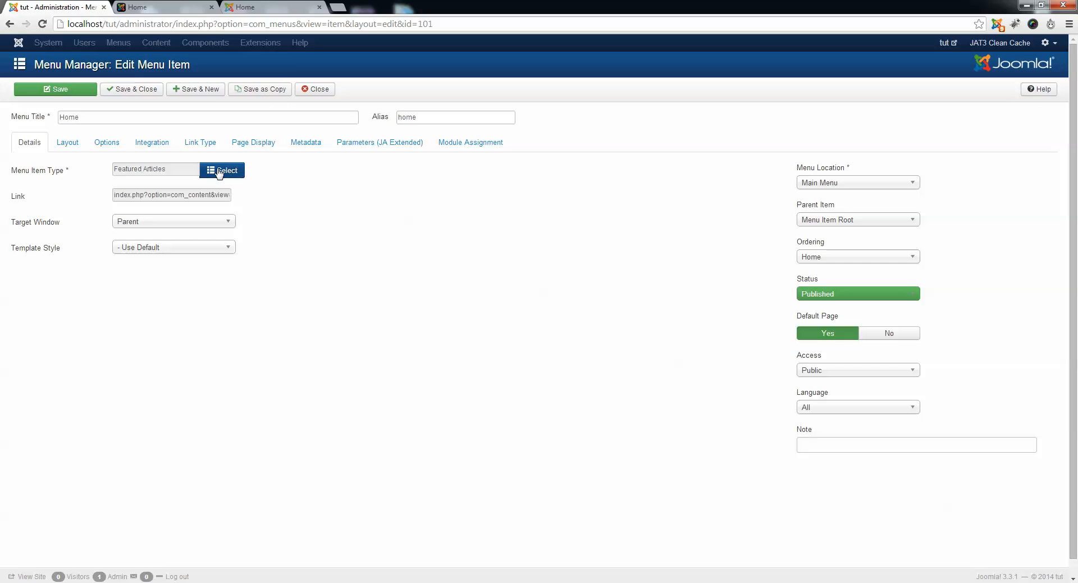
click(231, 170)
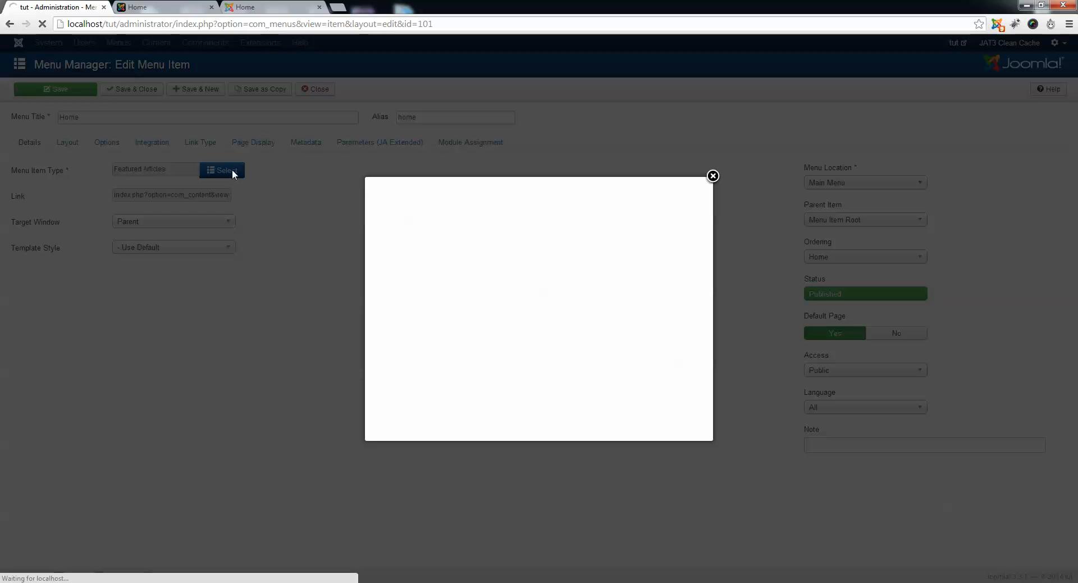
click(399, 194)
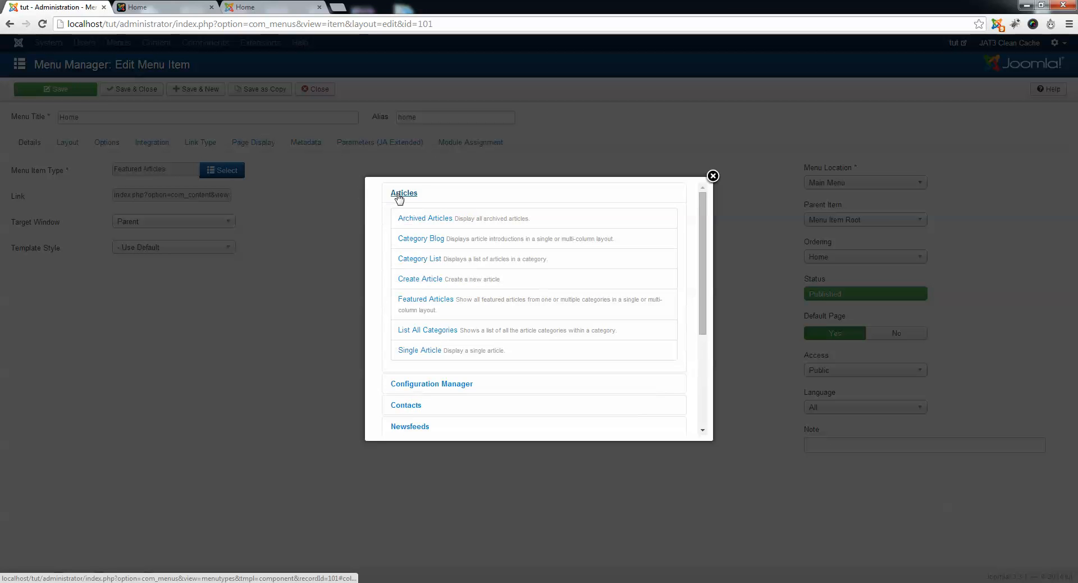
click(420, 331)
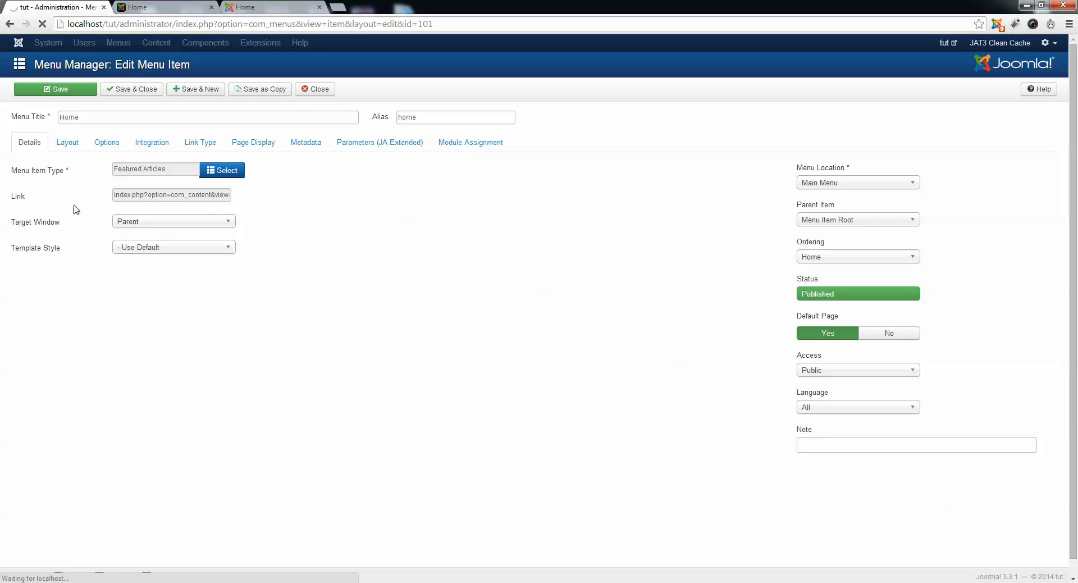
Set the Home menu item's top level category to Home, and save the item.
click(171, 200)
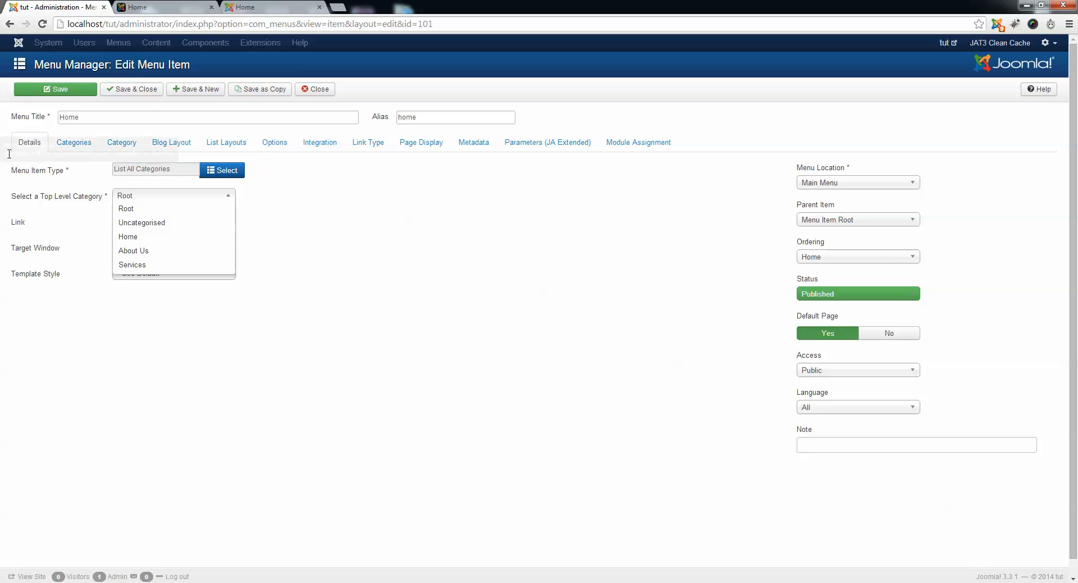
drag(78, 118, 56, 118)
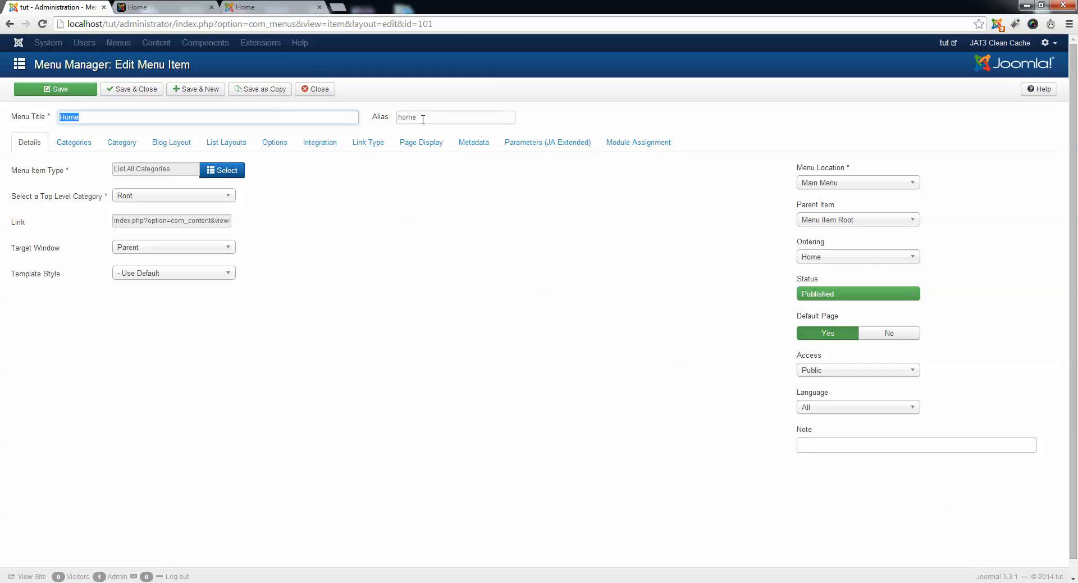
drag(419, 117, 397, 130)
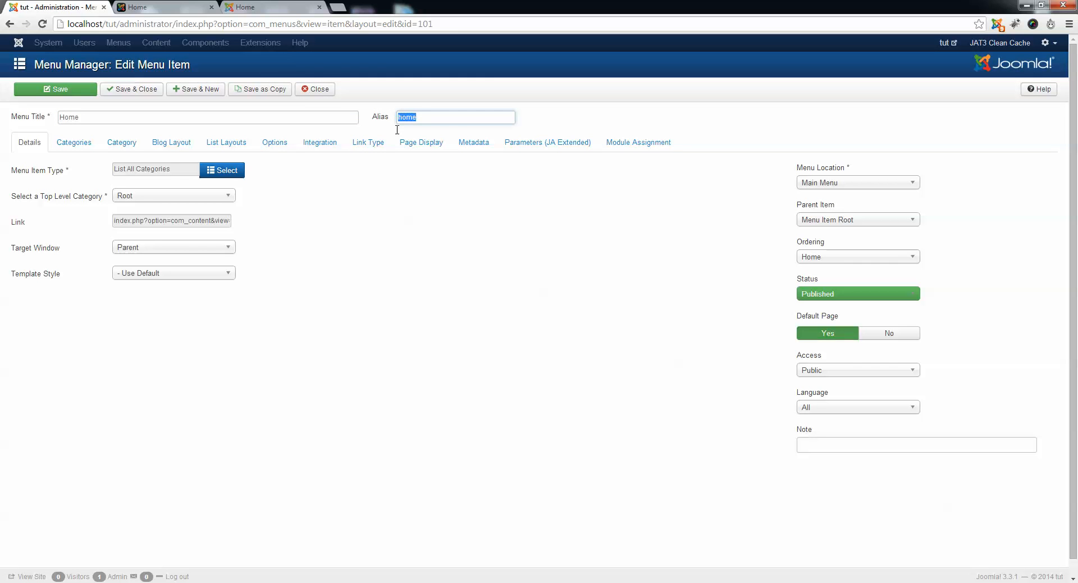
click(140, 196)
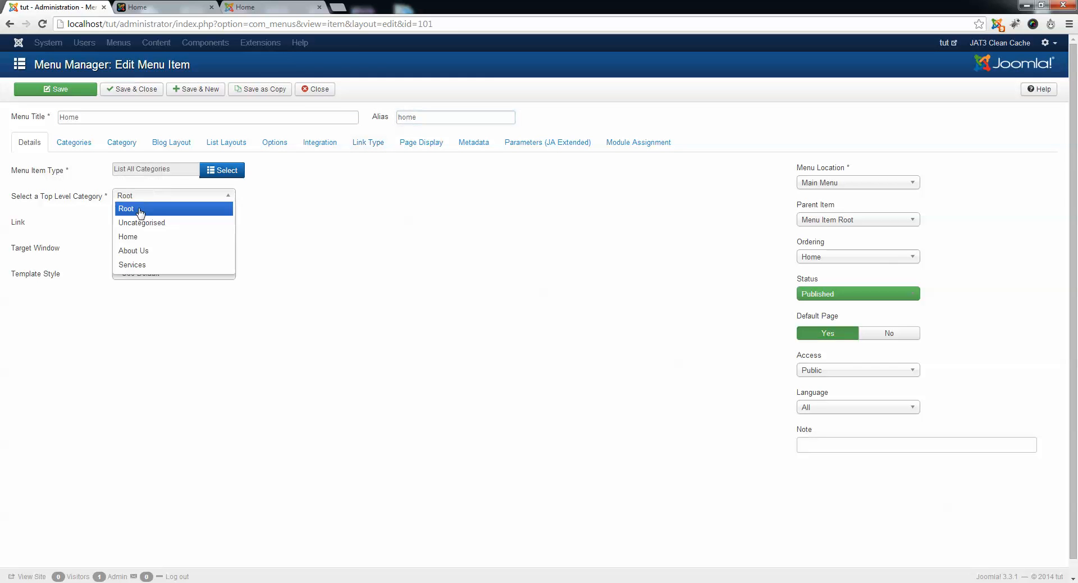
click(143, 240)
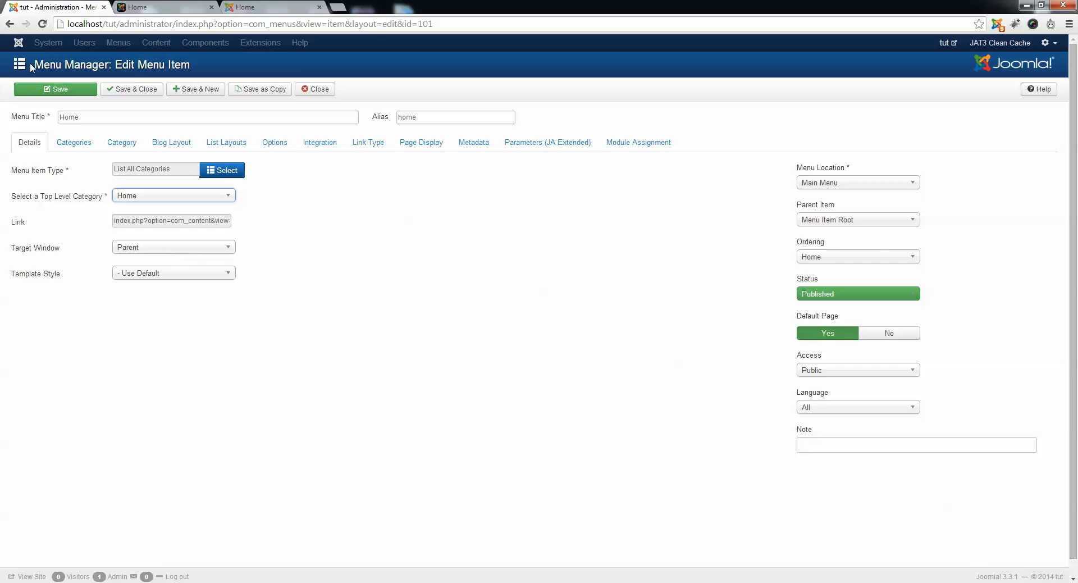
click(43, 94)
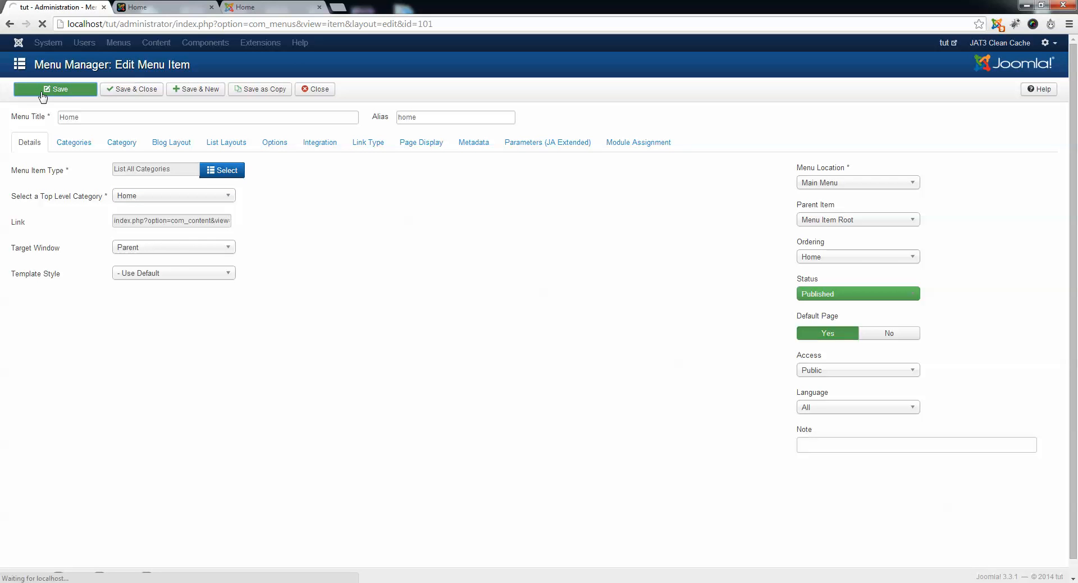
Reload the public home page at localhost/tut/ to check the changed Home menu item.
click(156, 8)
click(159, 28)
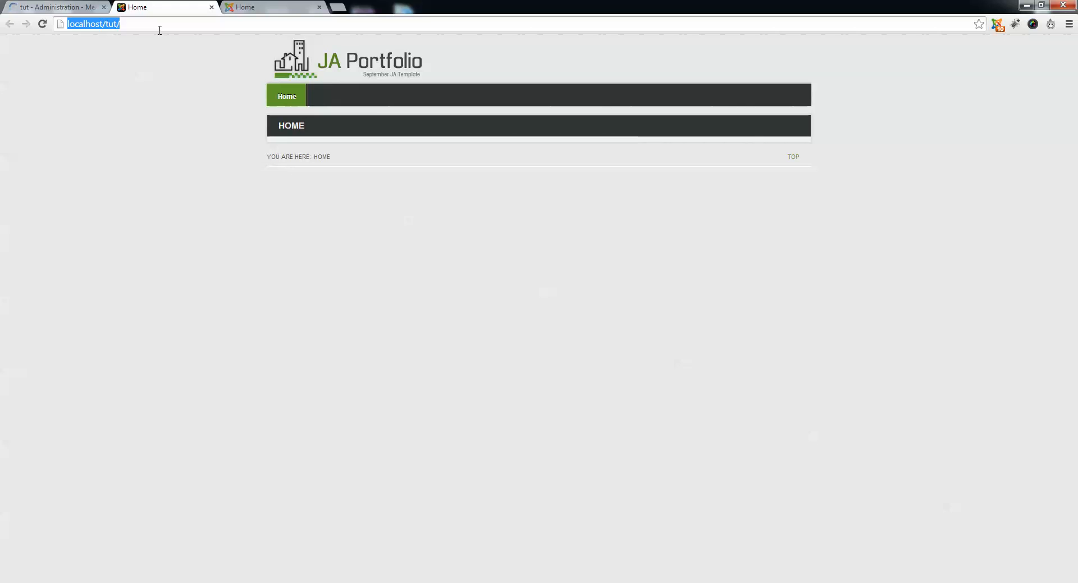
key(Return)
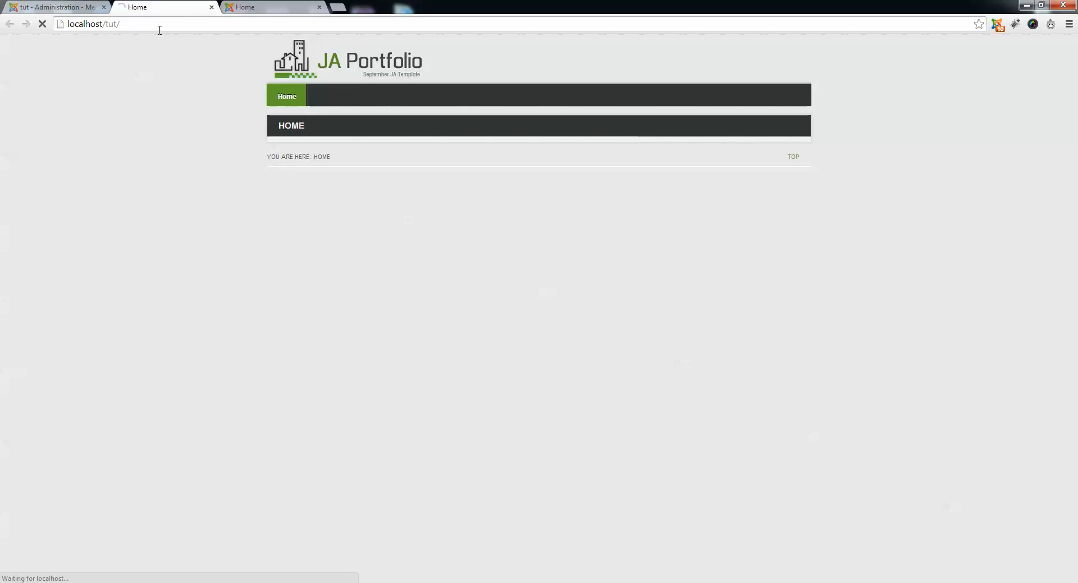
click(159, 28)
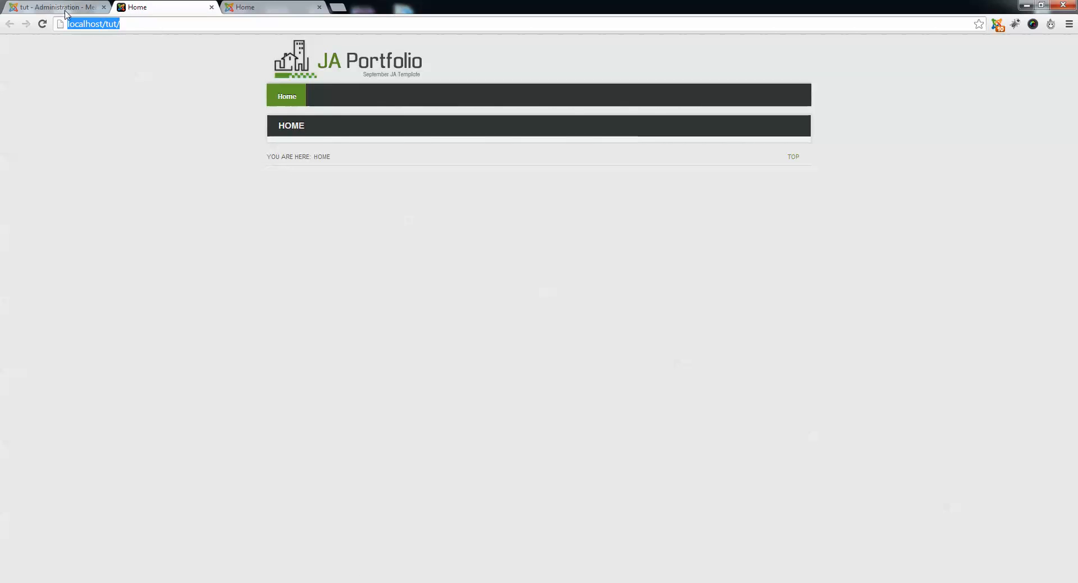
Clean the JAT3 cache from the administration, and reload the public home page to examine its heading and category description.
click(64, 8)
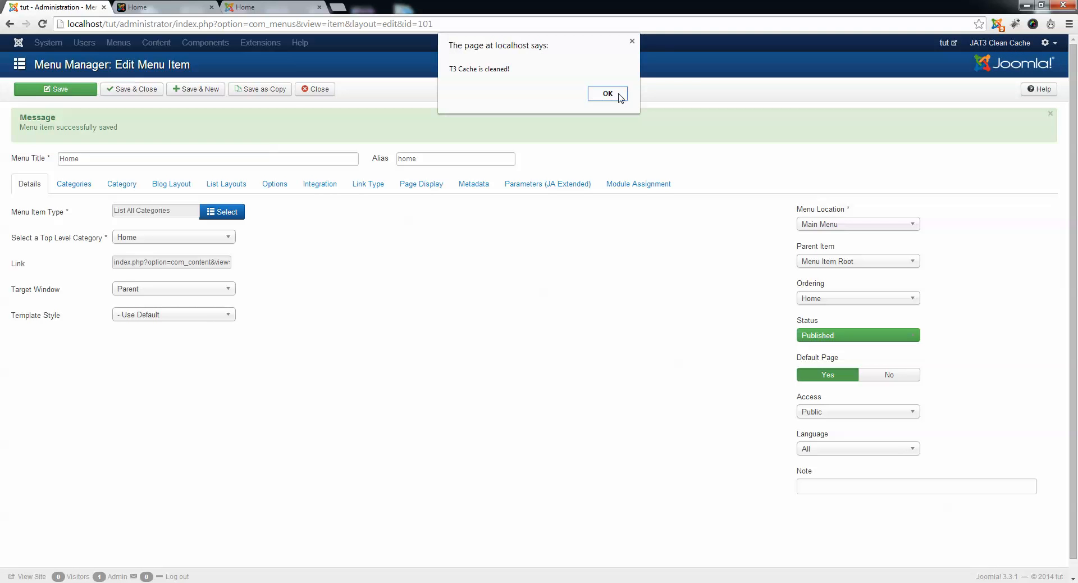
click(608, 93)
click(150, 6)
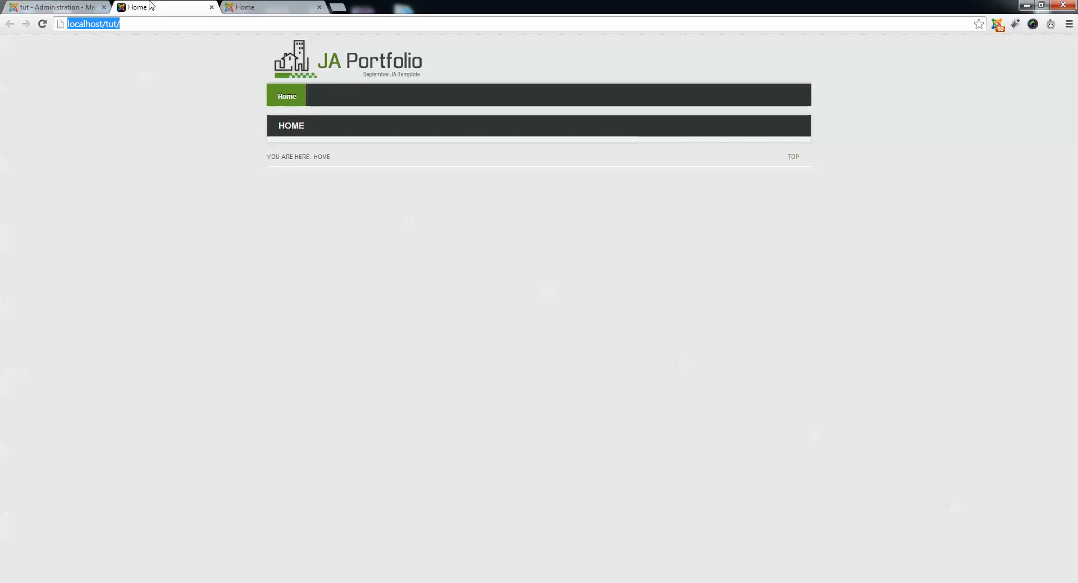
key(Return)
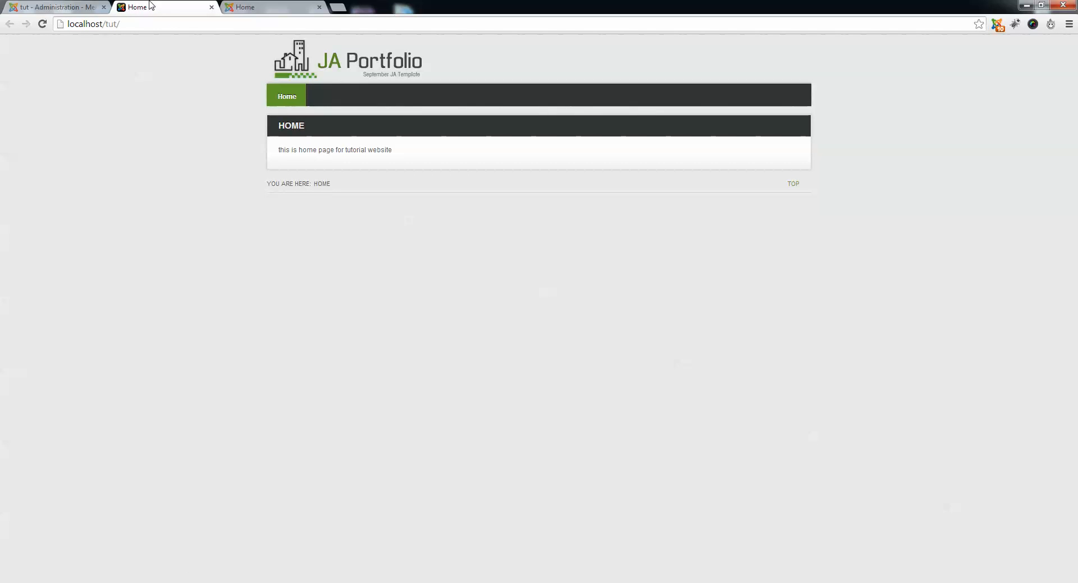
key(F5)
drag(401, 154, 456, 177)
click(309, 152)
drag(279, 128, 311, 123)
In the Home menu item's link type settings, set Add Menu Title to No.
click(54, 5)
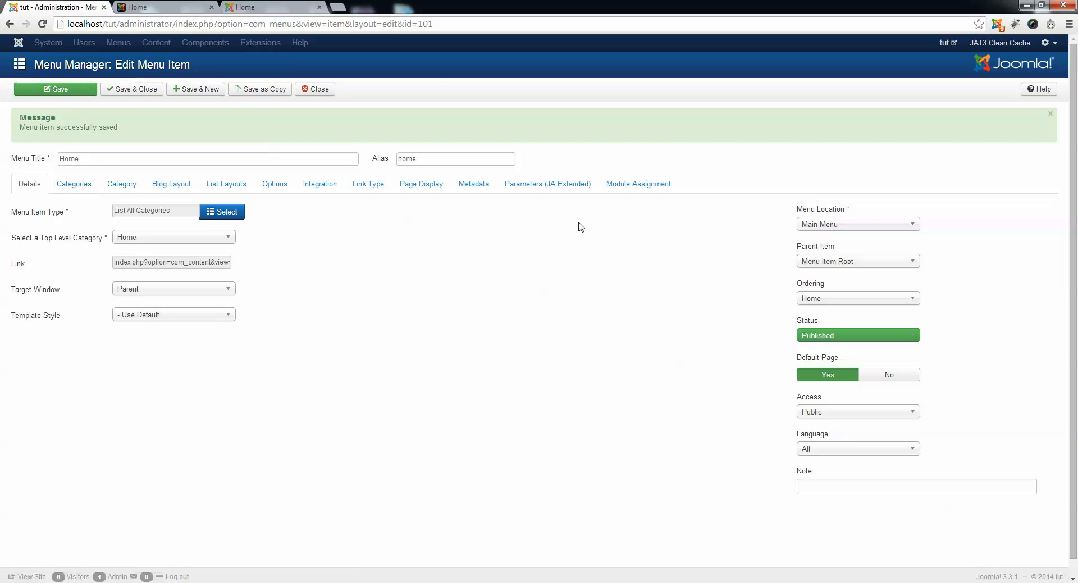
click(369, 189)
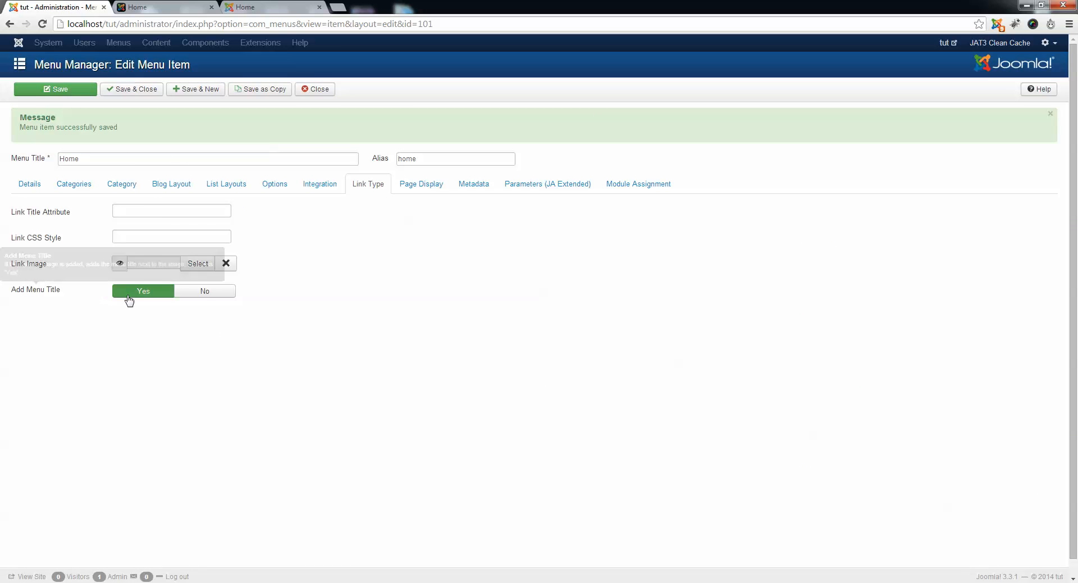
click(218, 294)
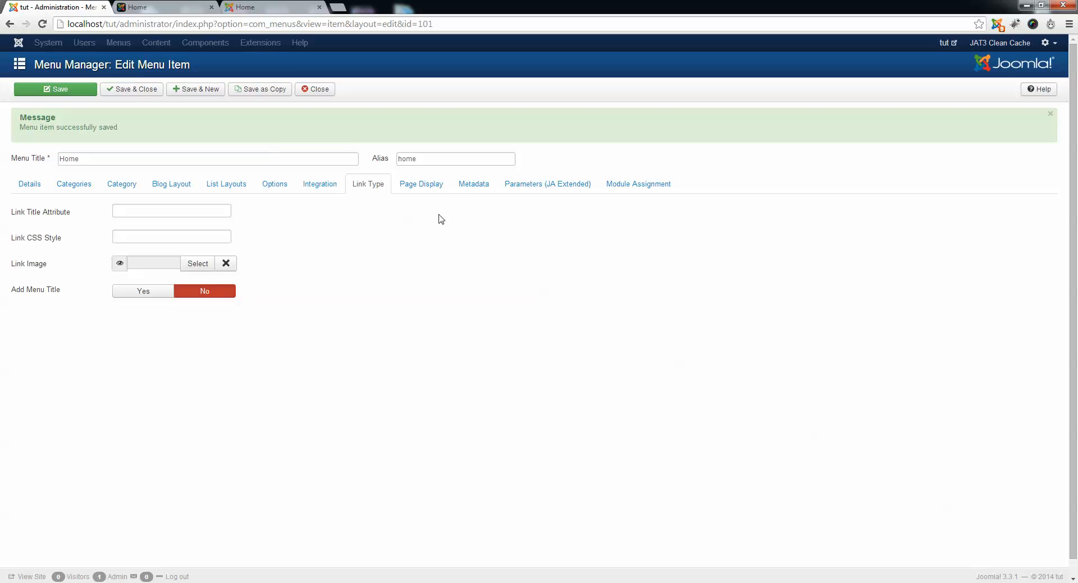
Set Show Page Heading to No in the Home menu item's page display settings, and save and close the item.
click(426, 194)
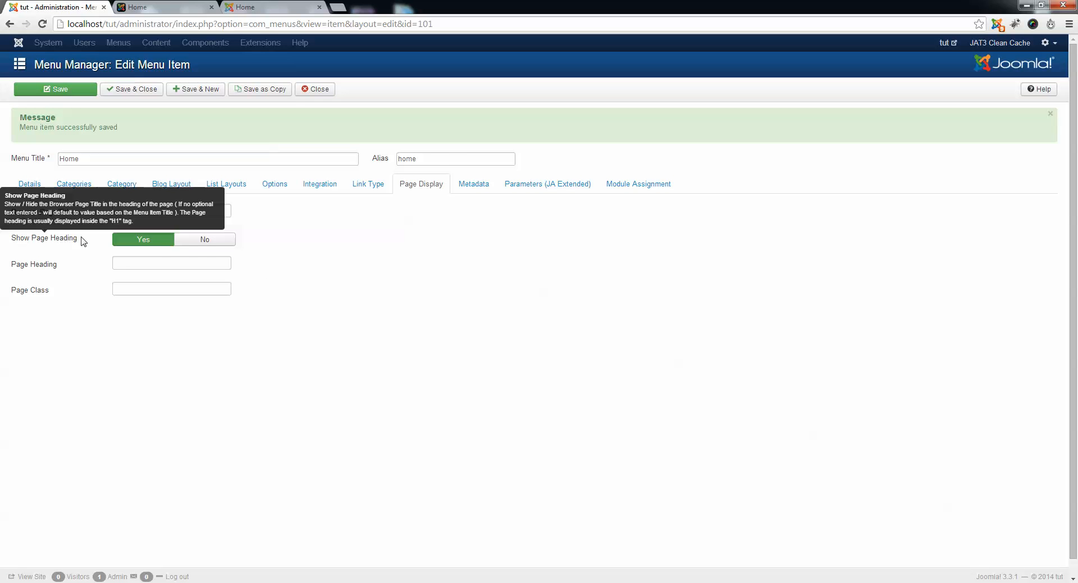
click(204, 240)
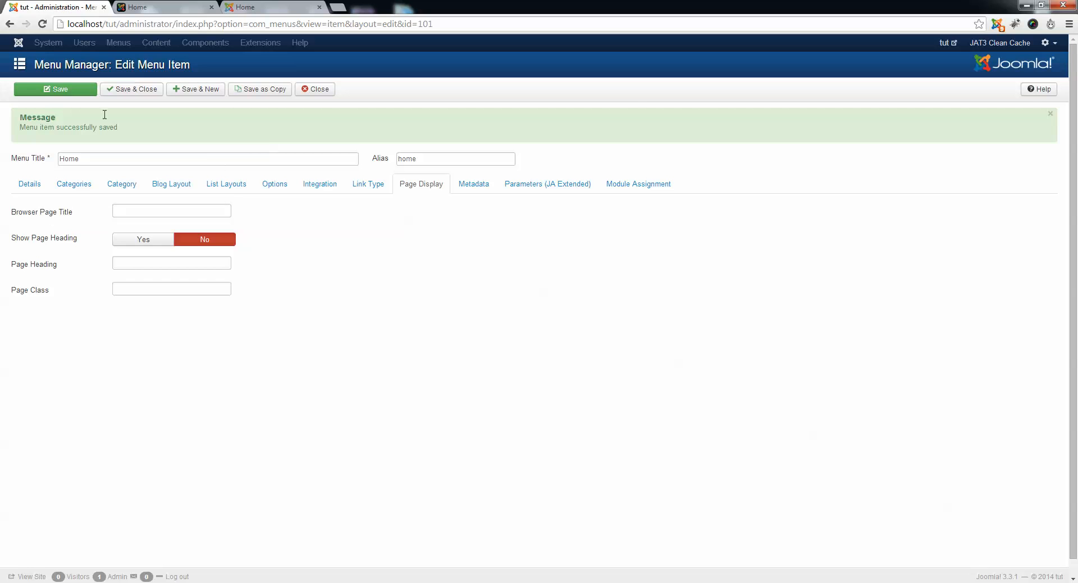
drag(191, 8, 138, 10)
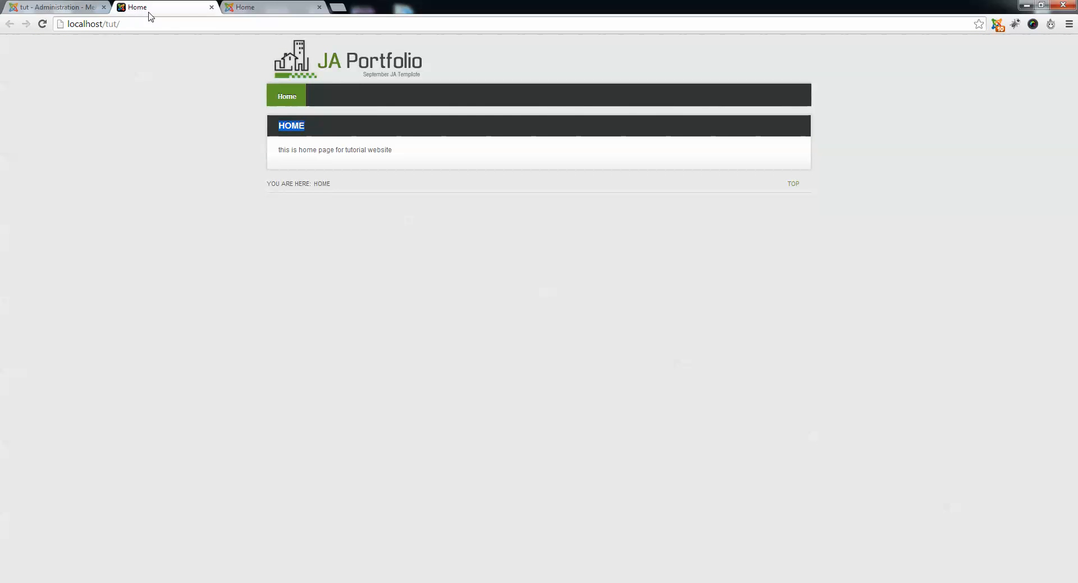
click(69, 7)
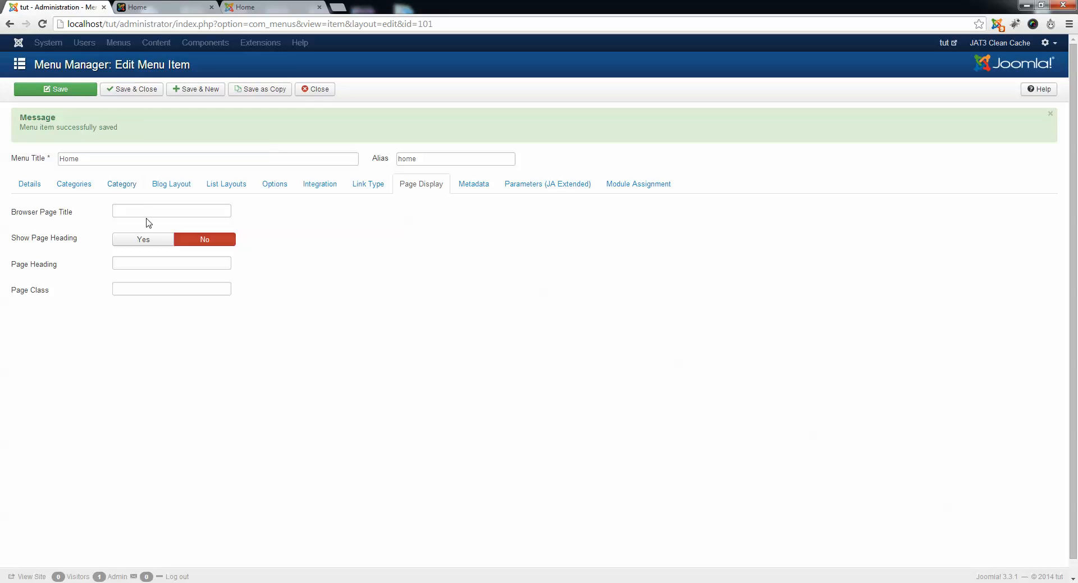
click(144, 209)
click(127, 94)
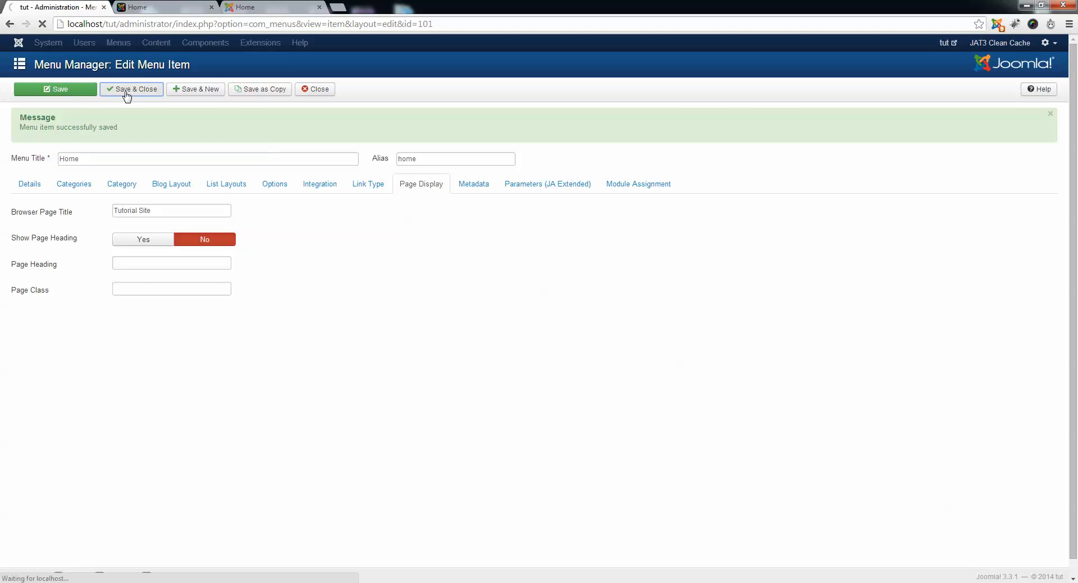
Reload the public home page at localhost/tut/ to check whether its page heading is hidden.
click(152, 12)
click(155, 25)
key(Return)
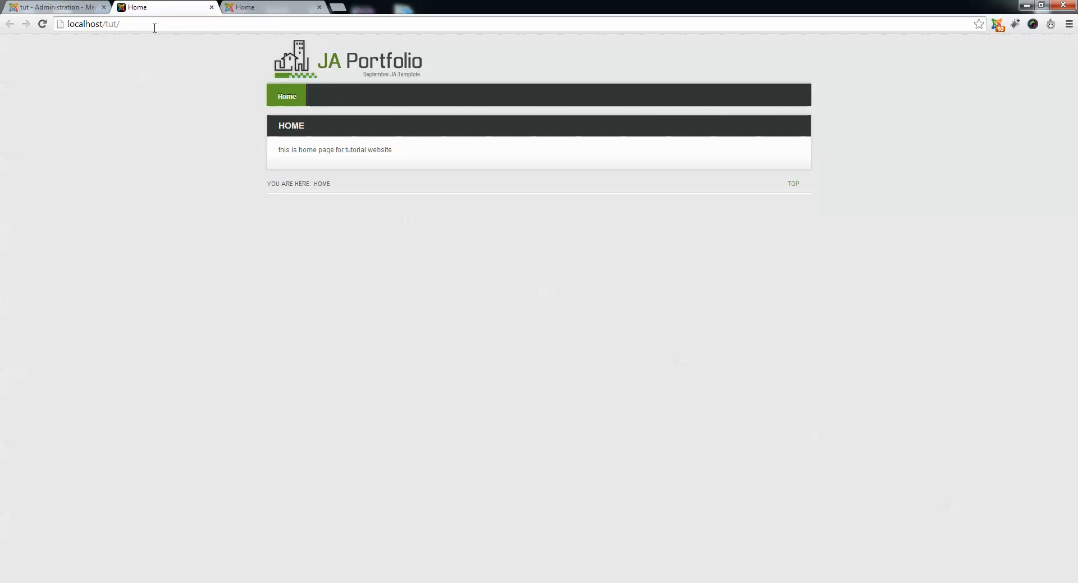
key(F5)
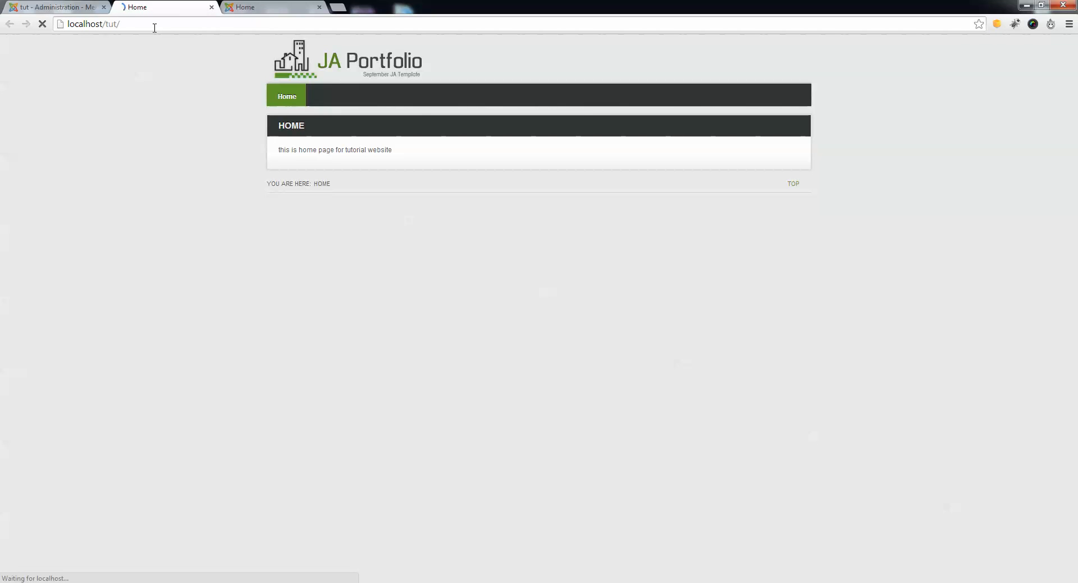
Clean the JAT3 cache from the administration, and reload the public home page to examine its content without the heading.
click(56, 7)
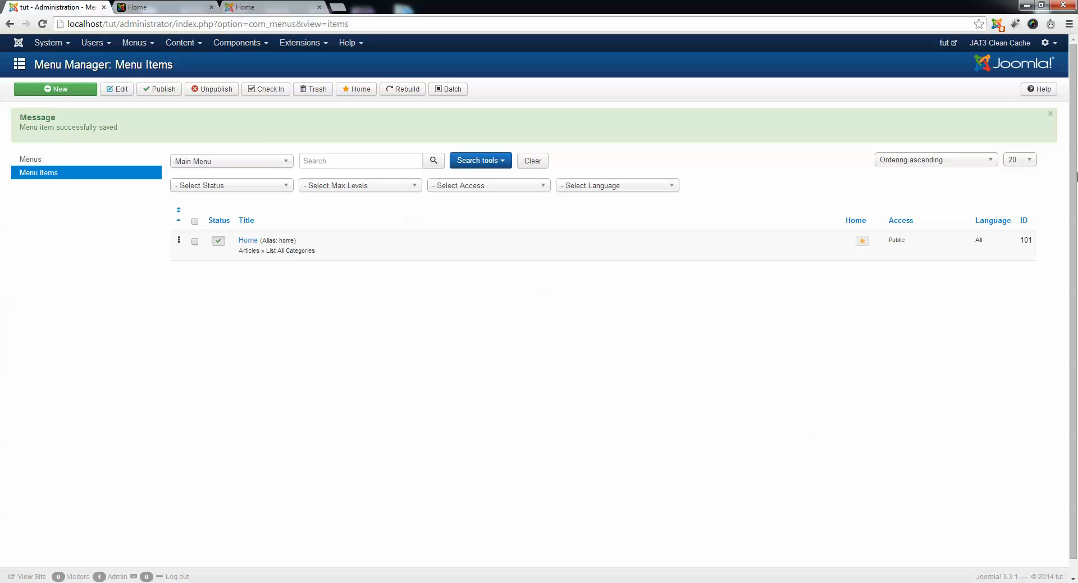
click(1003, 45)
click(623, 96)
click(185, 7)
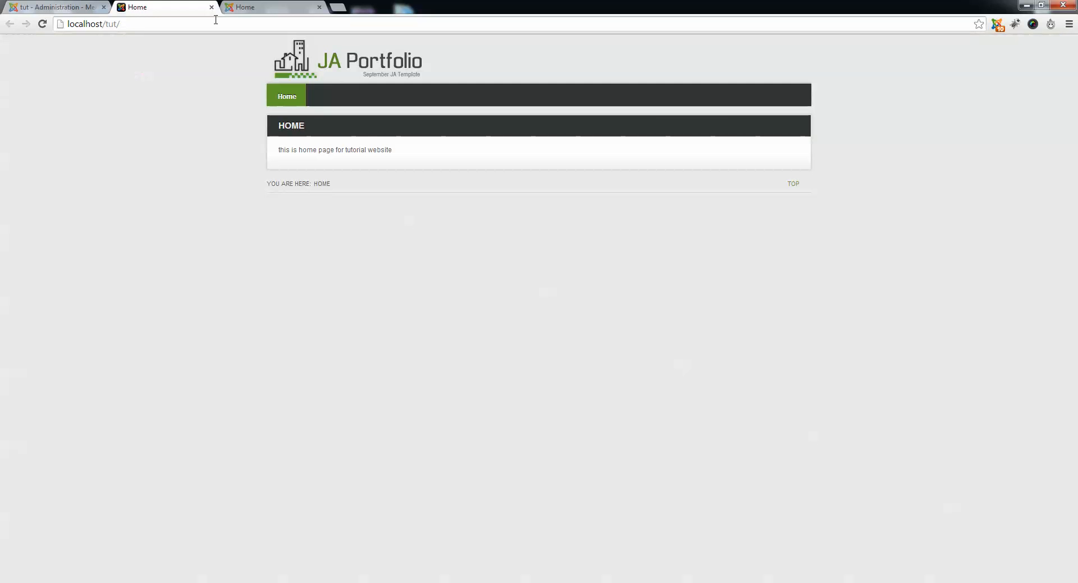
key(F5)
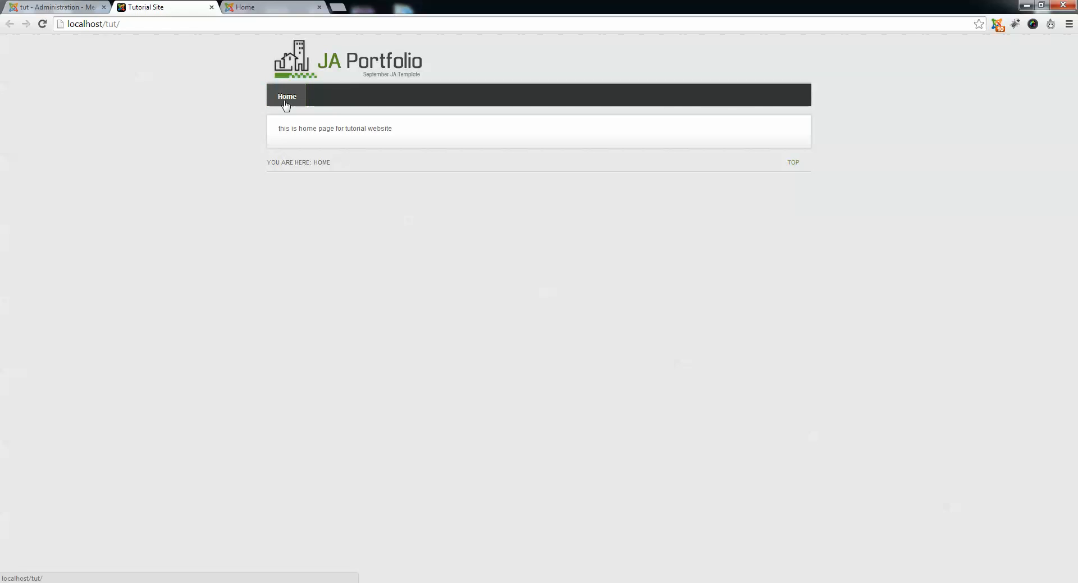
drag(281, 123, 477, 129)
click(500, 163)
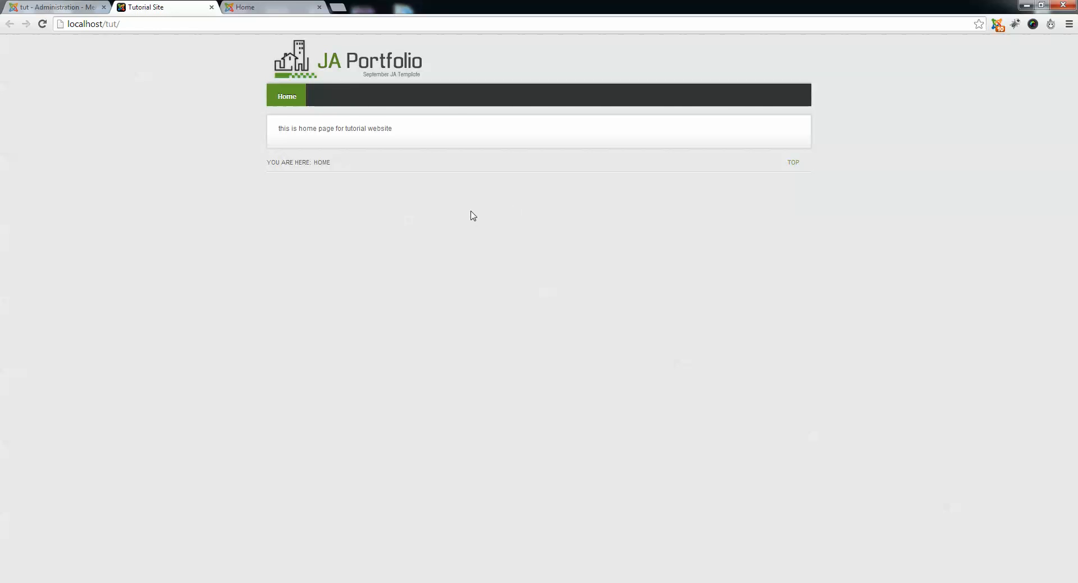
Start a new item in the Main Menu and set its menu item type to List All Categories.
click(12, 7)
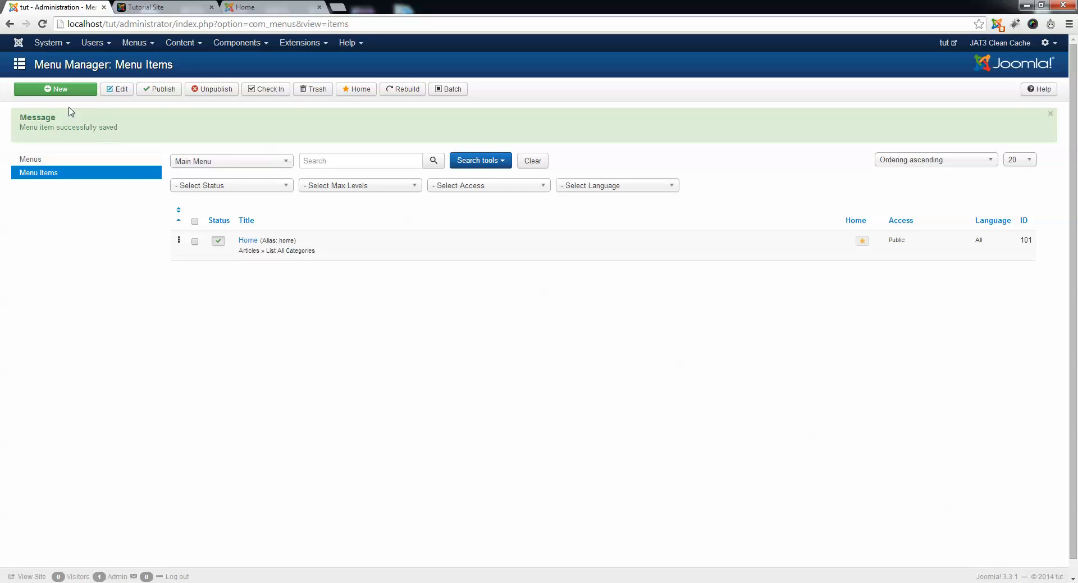
click(134, 43)
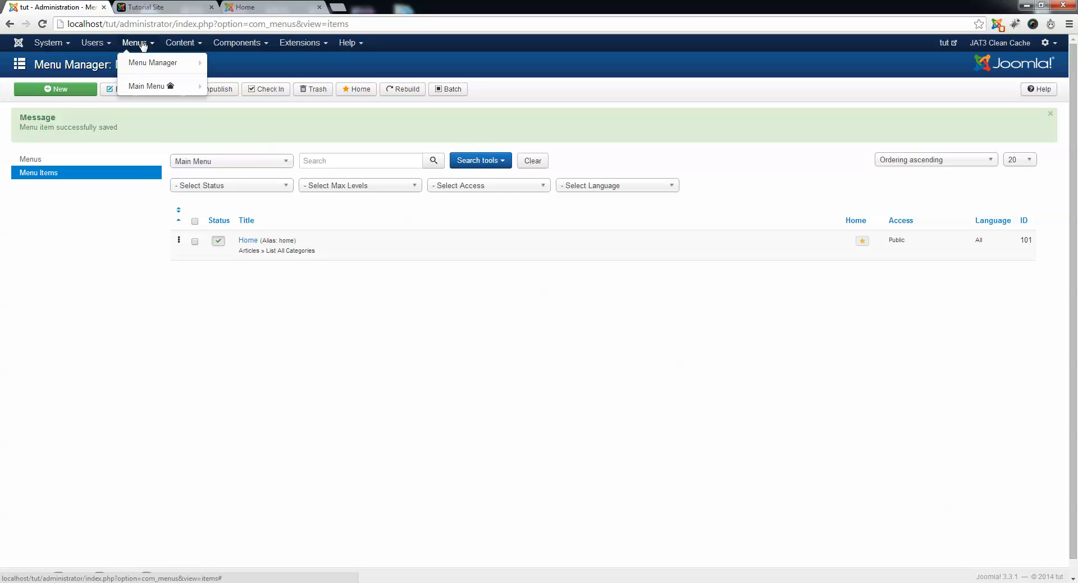
click(150, 87)
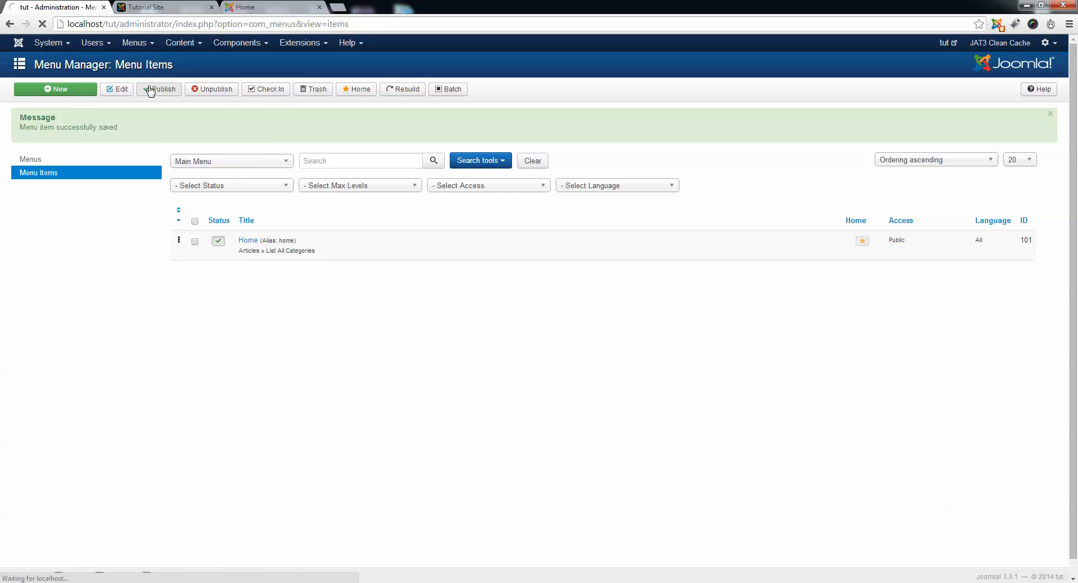
click(71, 93)
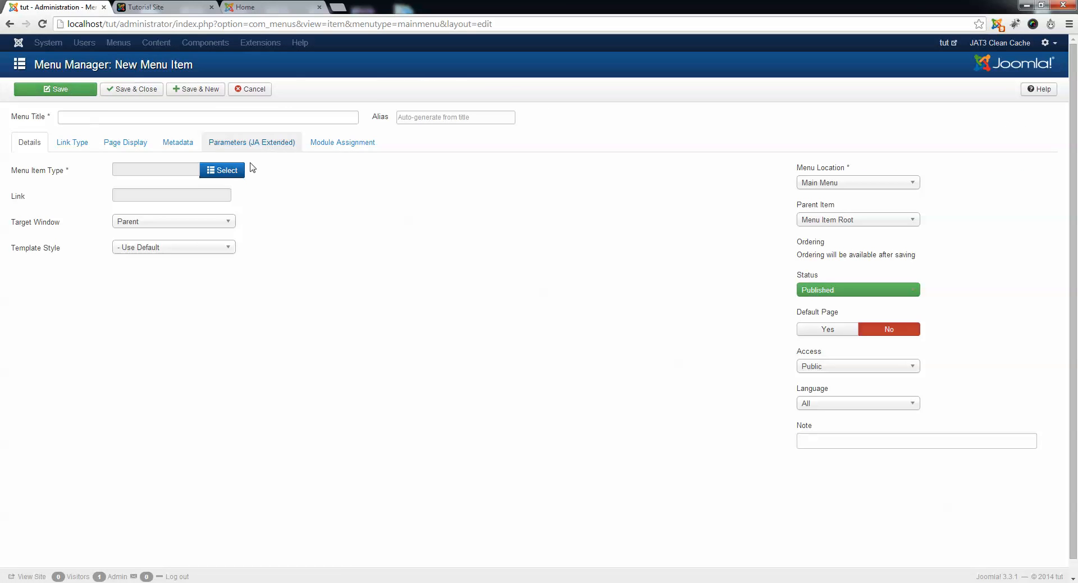
click(222, 171)
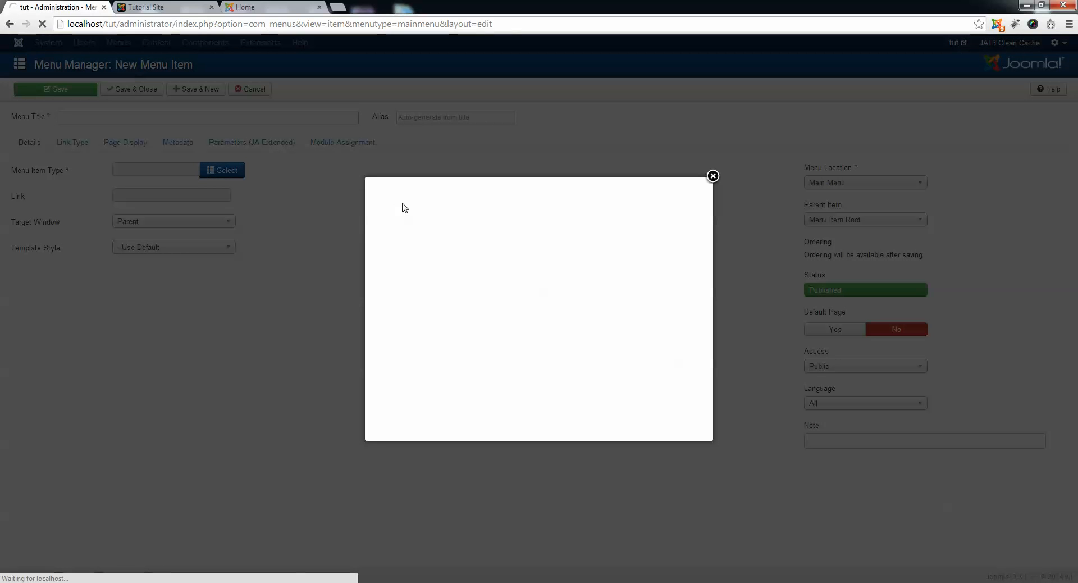
click(409, 196)
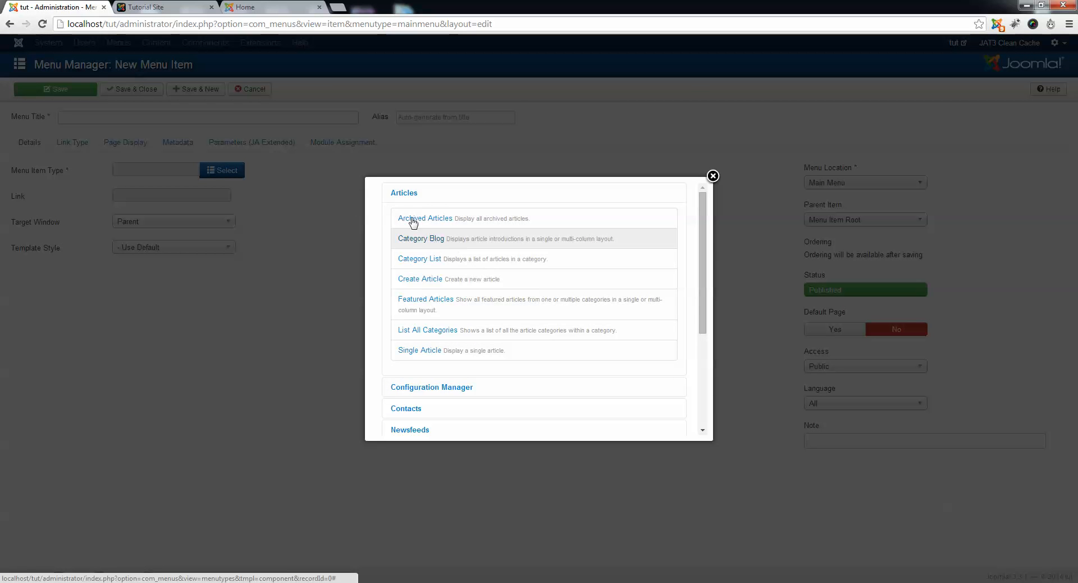
click(425, 307)
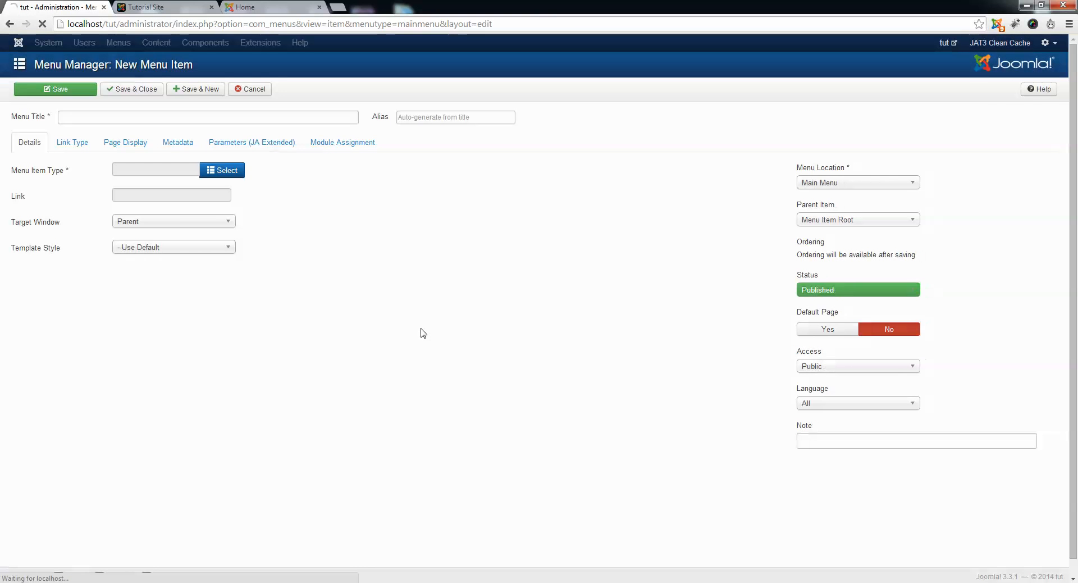
Title the menu item About Us with About Us as its top level category, and save it while starting another new item.
click(119, 117)
text(Ab)
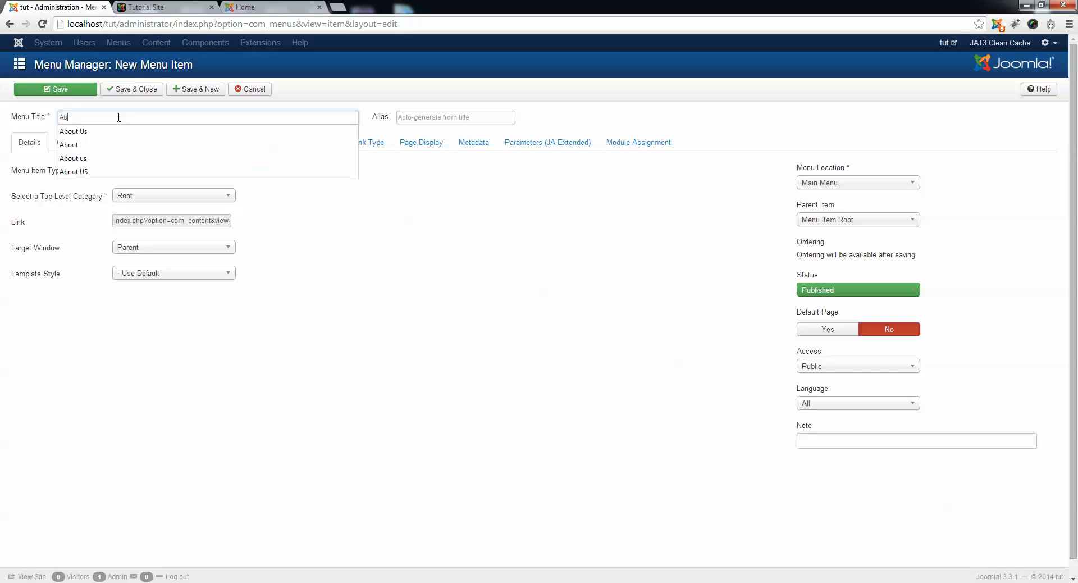
text(ou)
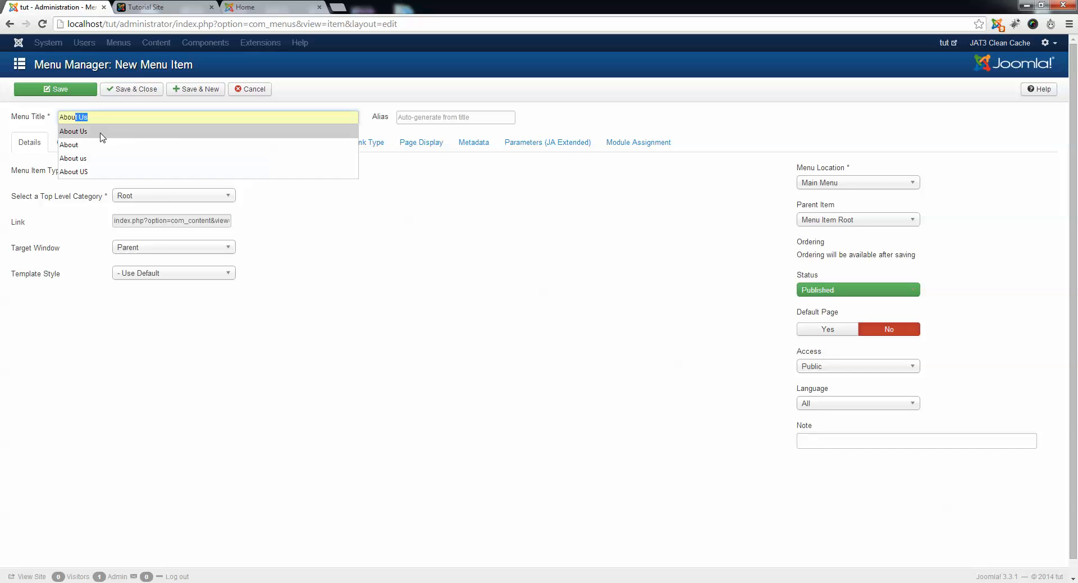
click(116, 131)
click(153, 197)
click(139, 252)
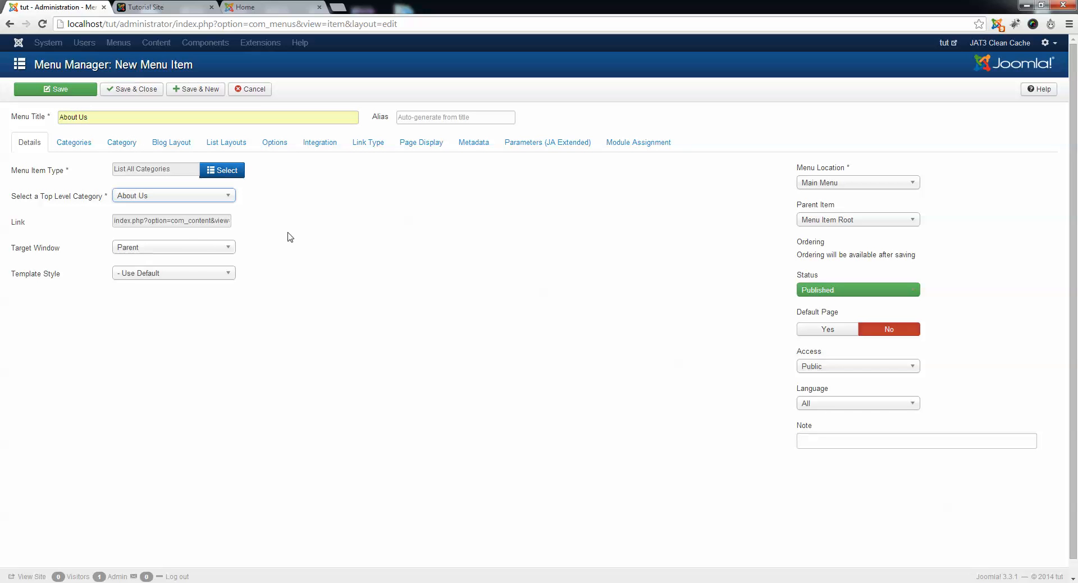
click(194, 91)
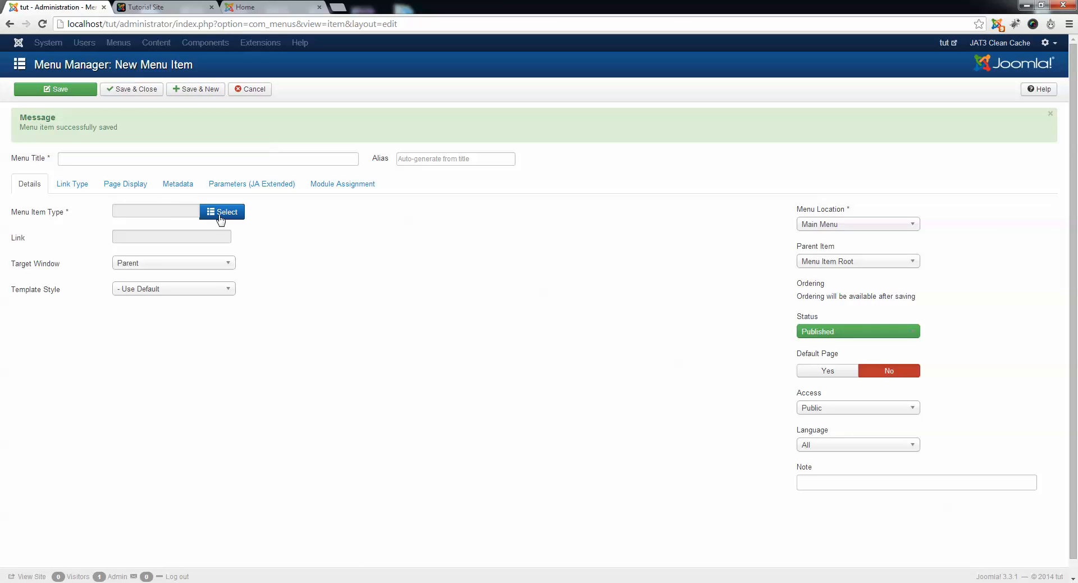
Set the new menu item's type to List All Categories and its top level category to Services.
click(222, 216)
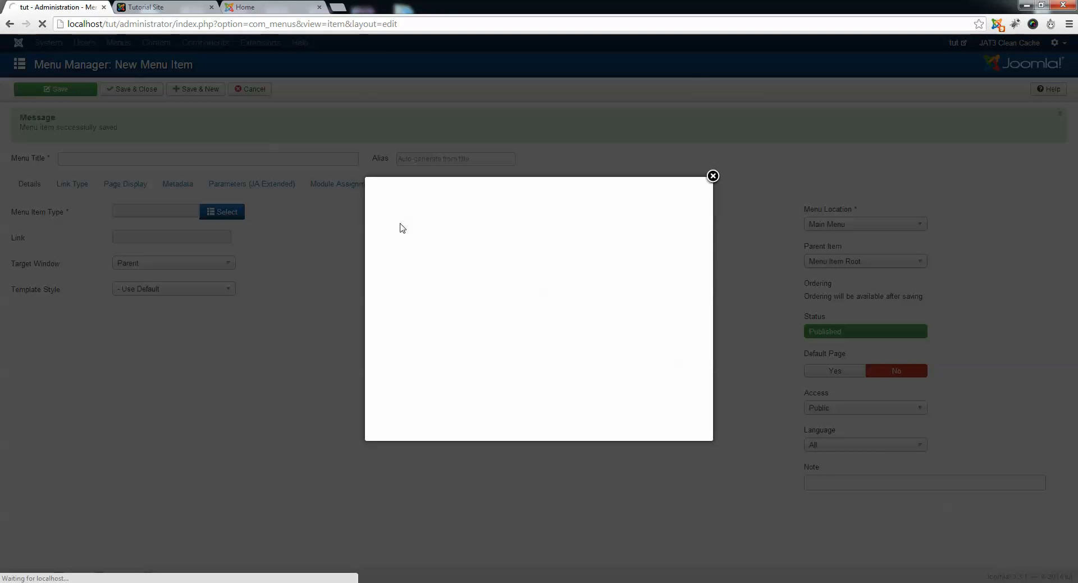
click(402, 197)
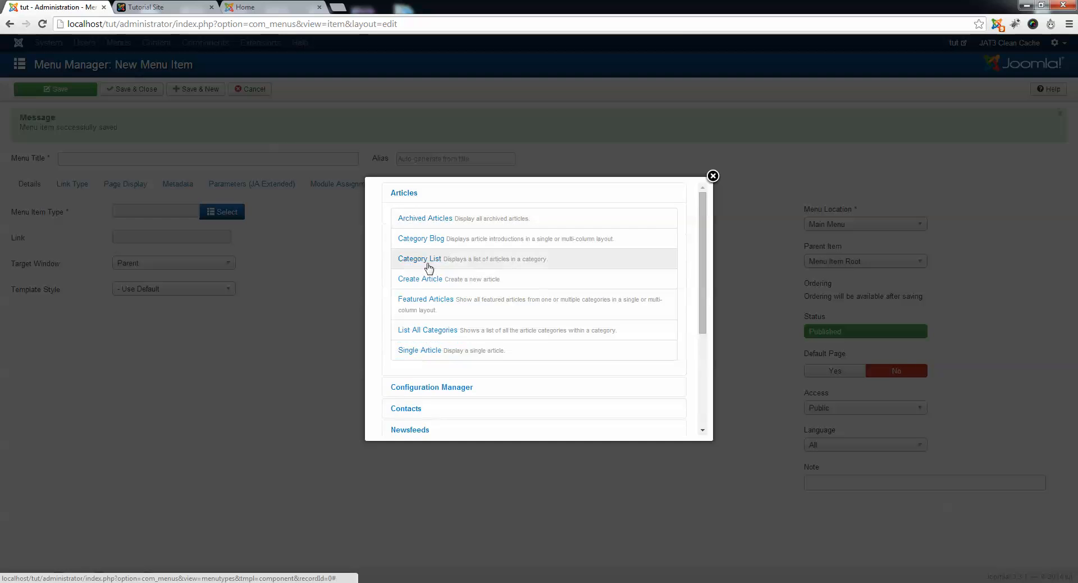
click(432, 311)
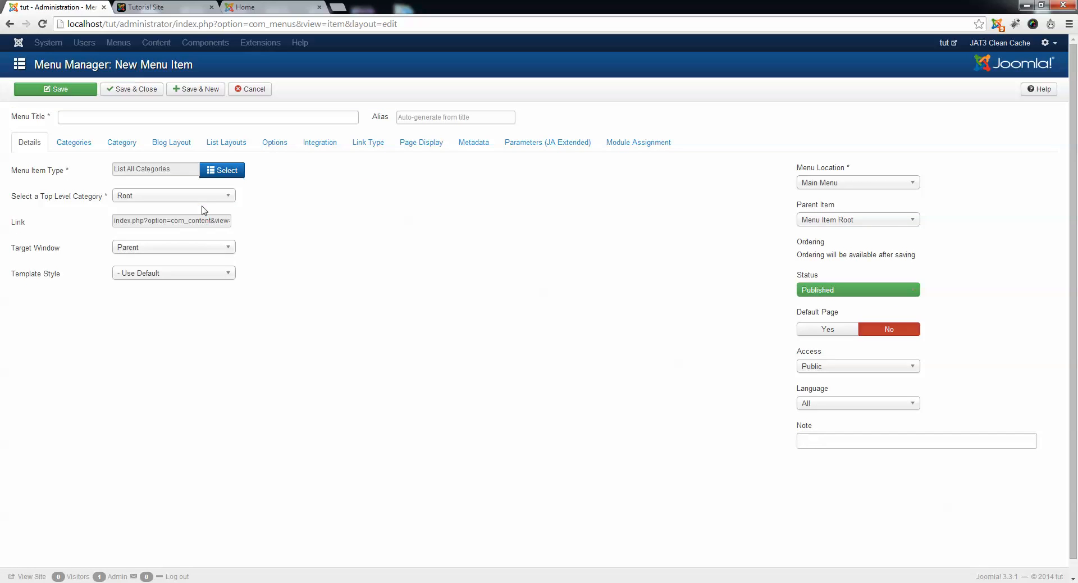
click(204, 196)
click(149, 265)
Title the menu item Services, and save and close it.
click(121, 118)
text(Ser)
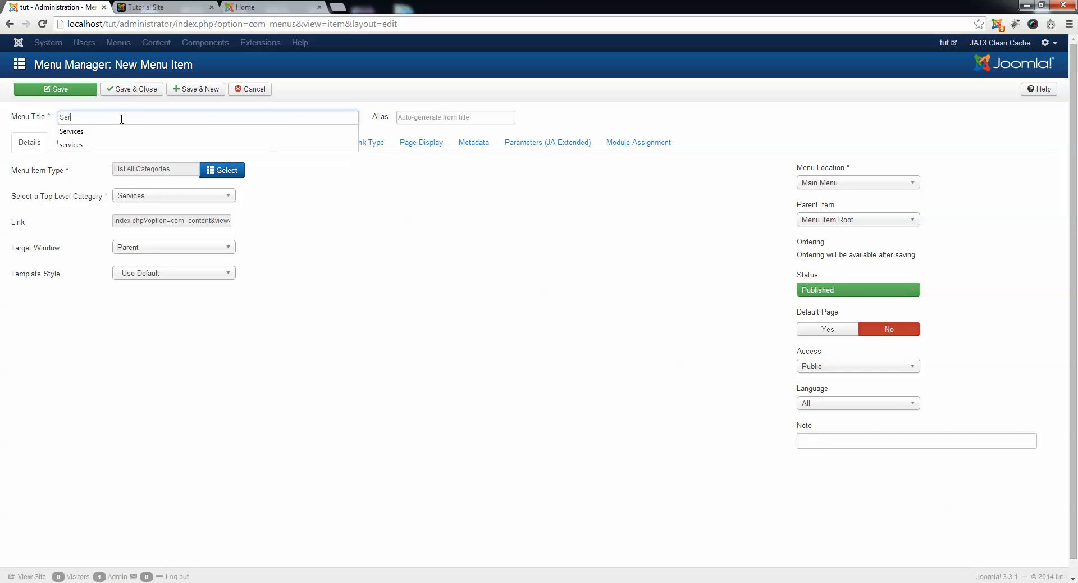
text(vices)
click(123, 131)
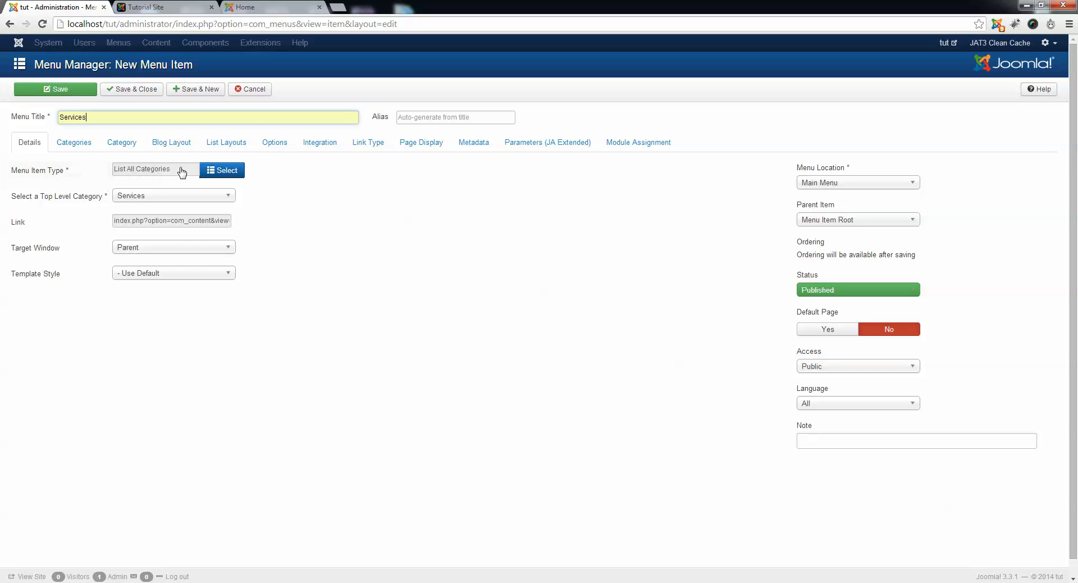
click(137, 95)
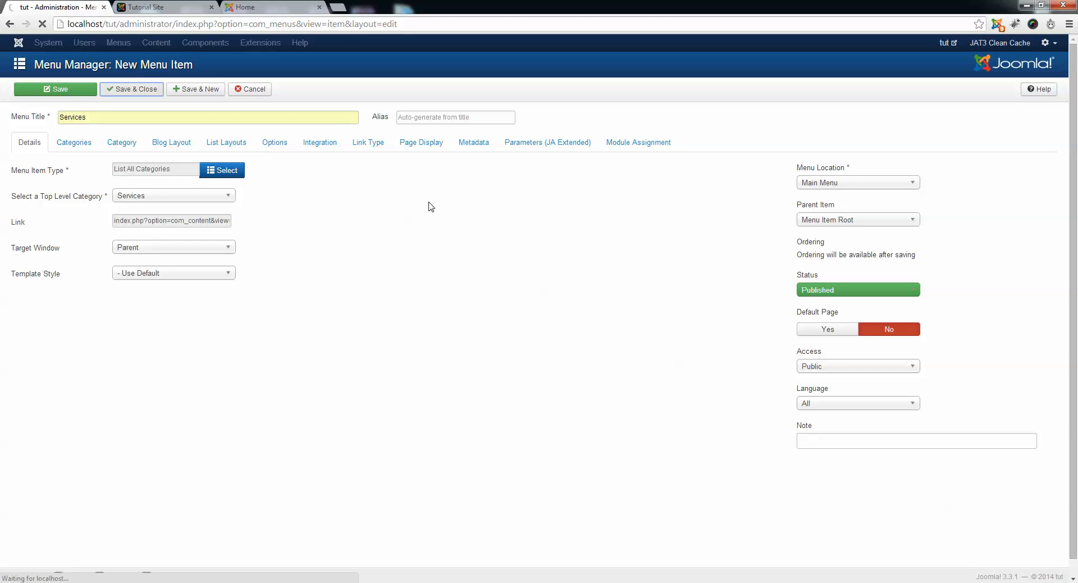
Clean the JAT3 cache again and reload the public site to refresh its main menu.
click(160, 7)
click(93, 5)
click(1014, 45)
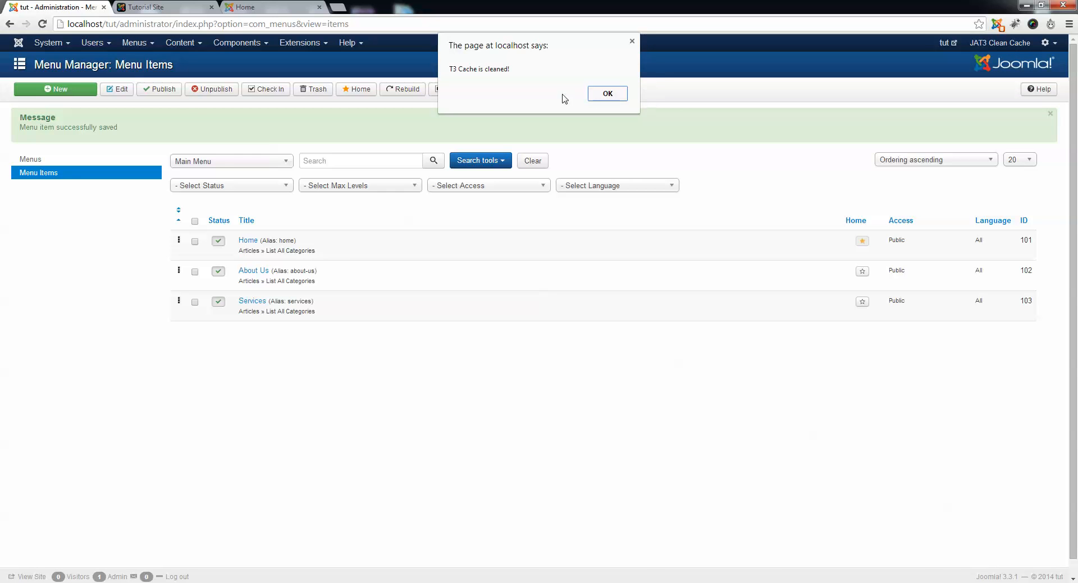
click(607, 94)
click(162, 8)
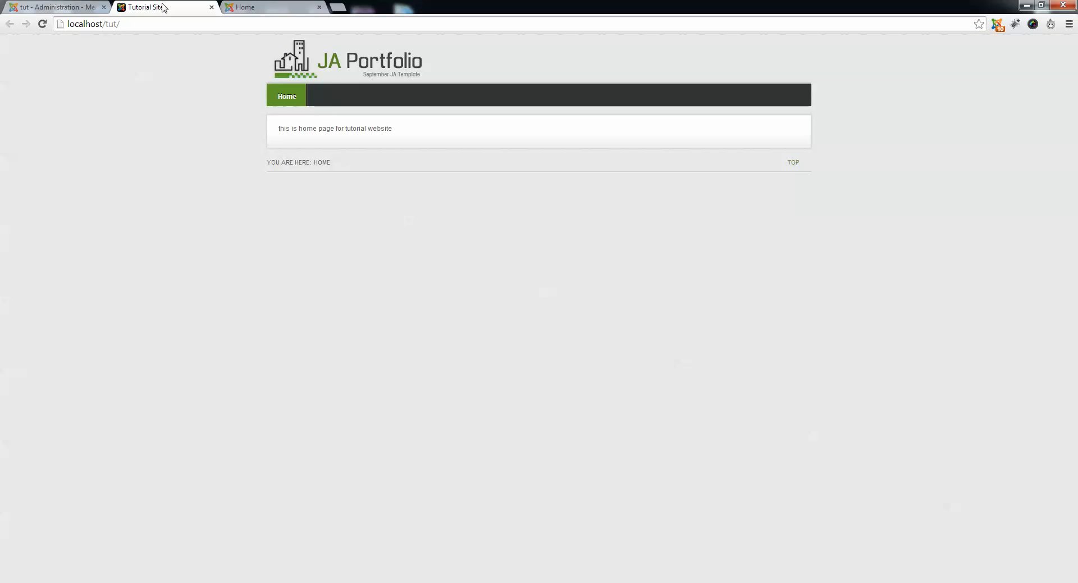
key(F5)
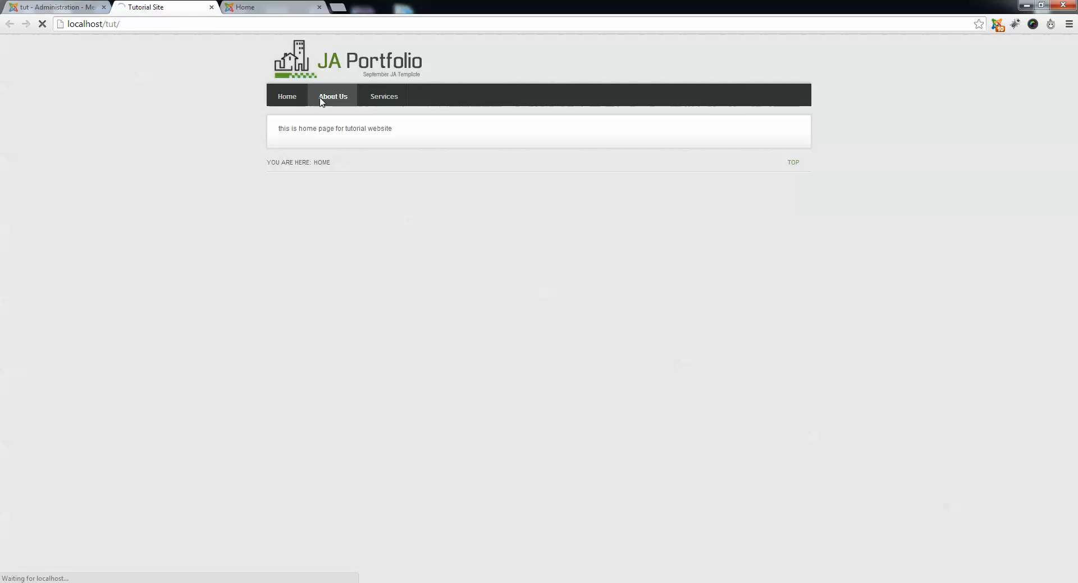
Visit the About Us, Services and Home pages from the public main menu to examine each category description.
click(321, 101)
drag(272, 129, 423, 150)
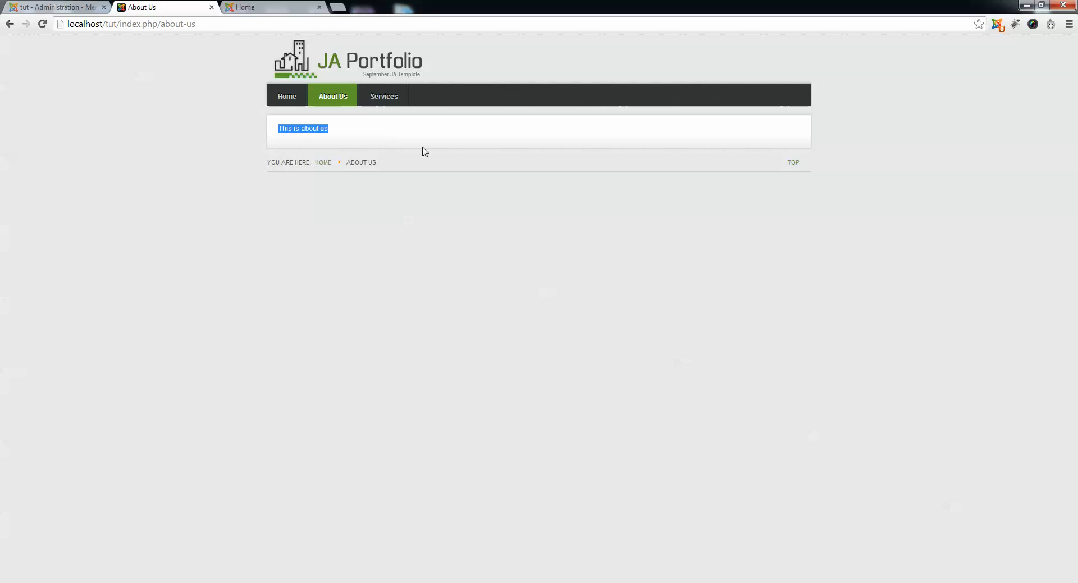
click(404, 119)
click(377, 95)
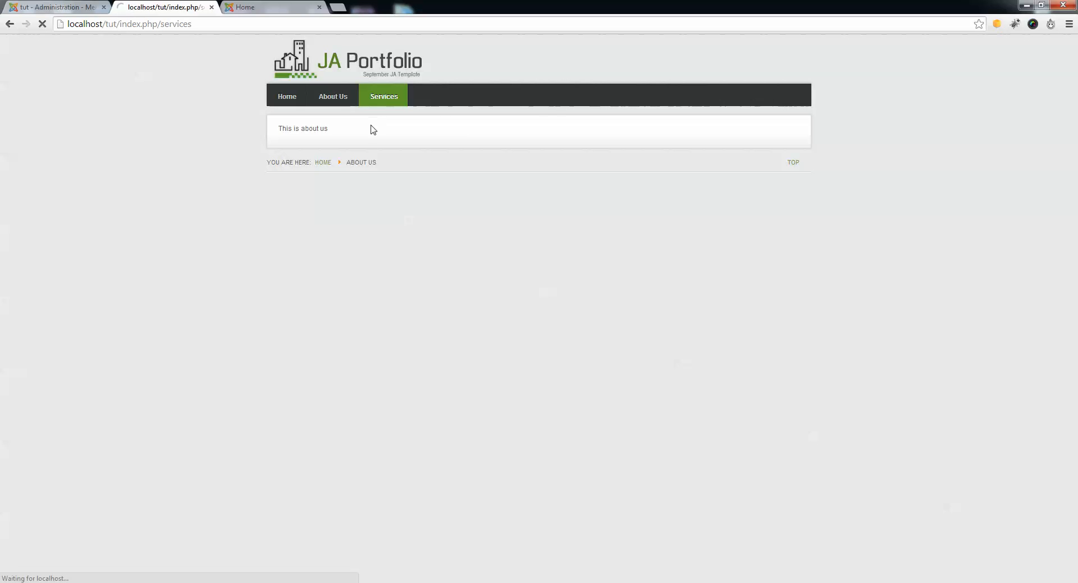
drag(402, 135, 127, 118)
click(259, 120)
click(275, 100)
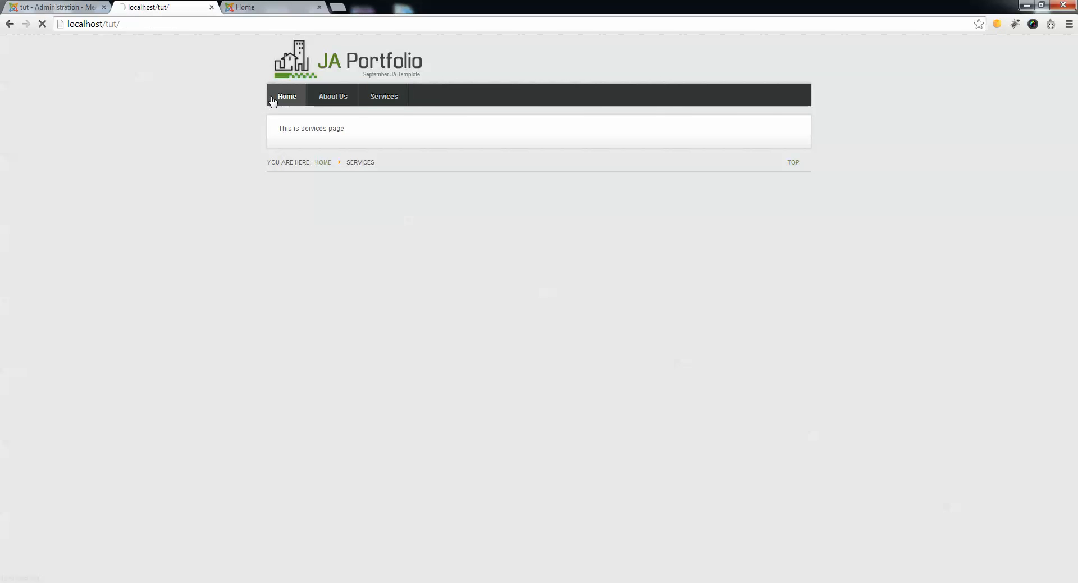
click(332, 99)
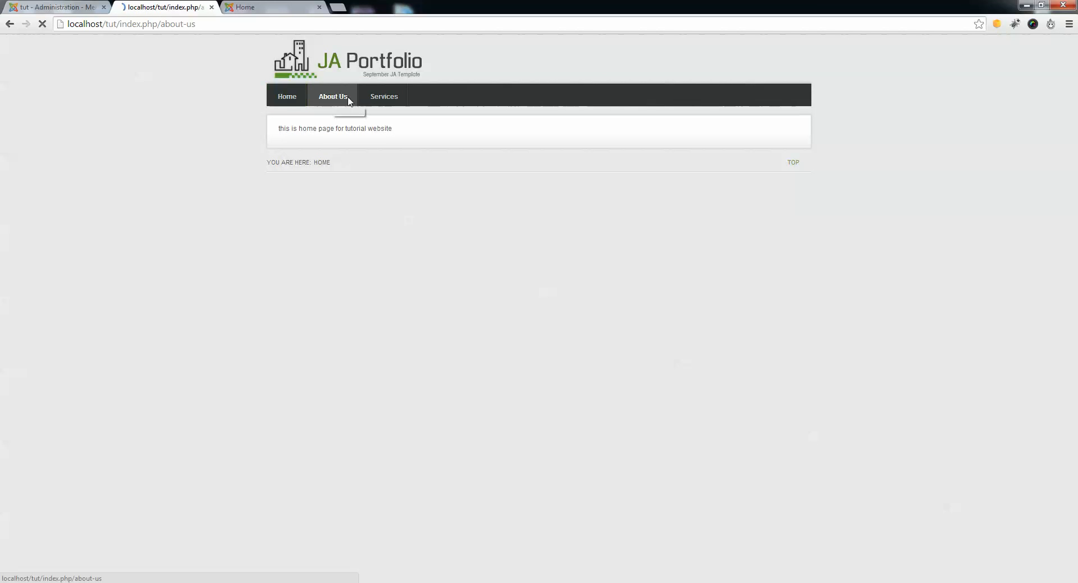
click(385, 101)
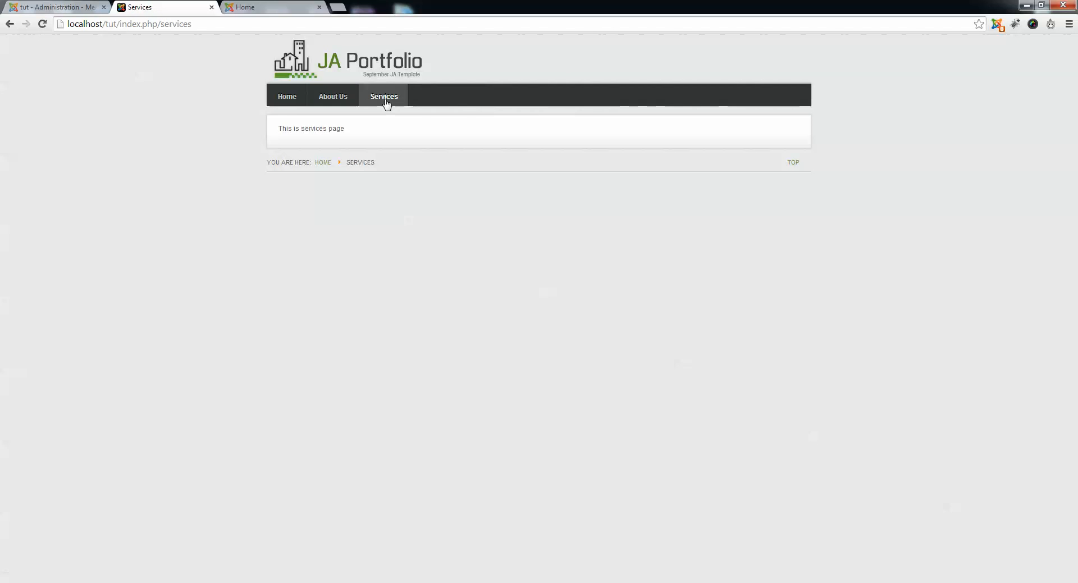
click(285, 101)
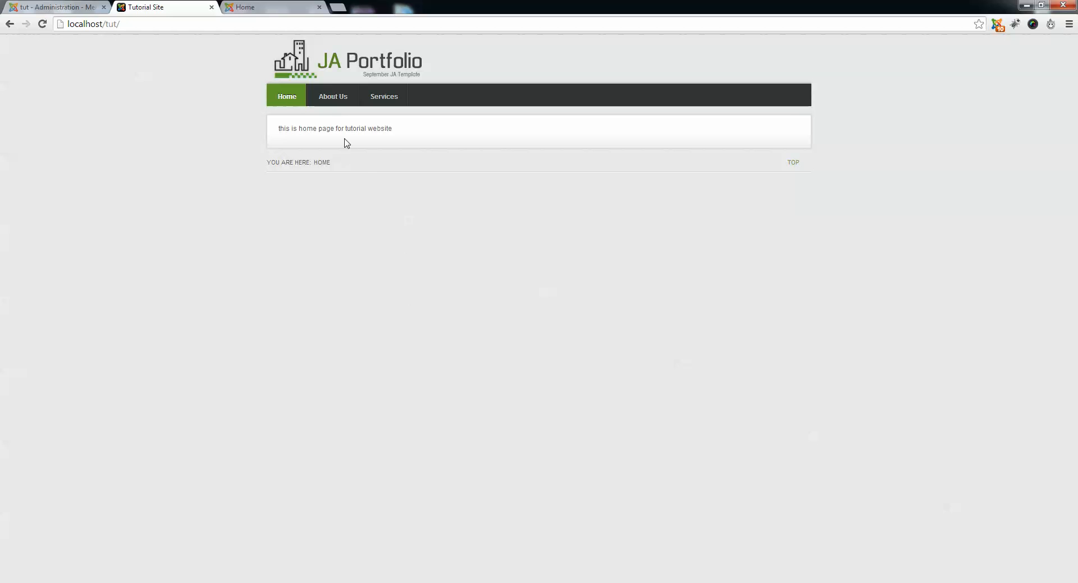
Add the line "service 1 then service 2 then service 3" to the Services category description in the Joomla administration, and save and close it.
click(96, 5)
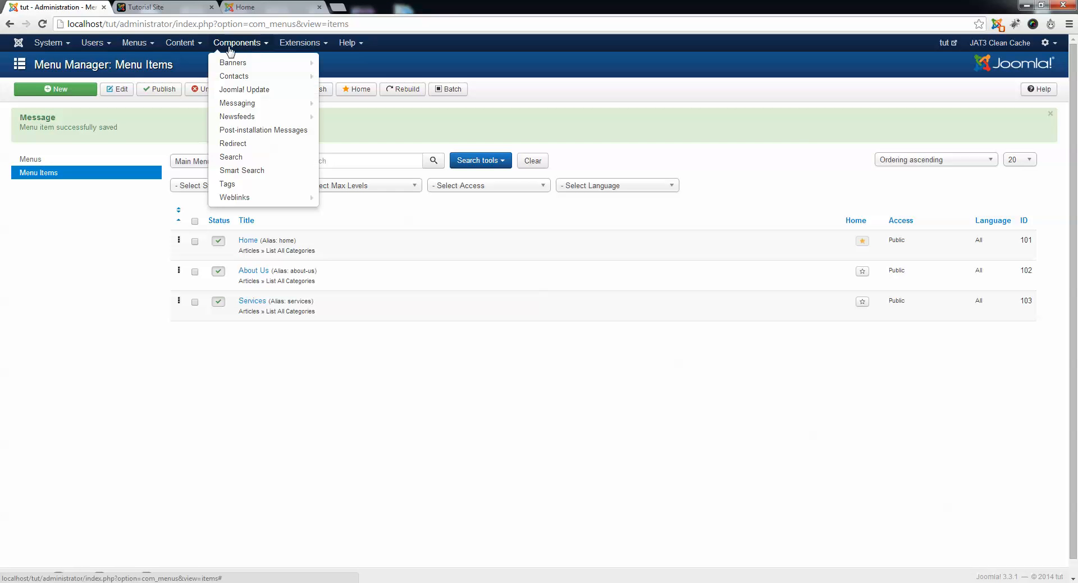
mouse_move(181, 43)
click(200, 68)
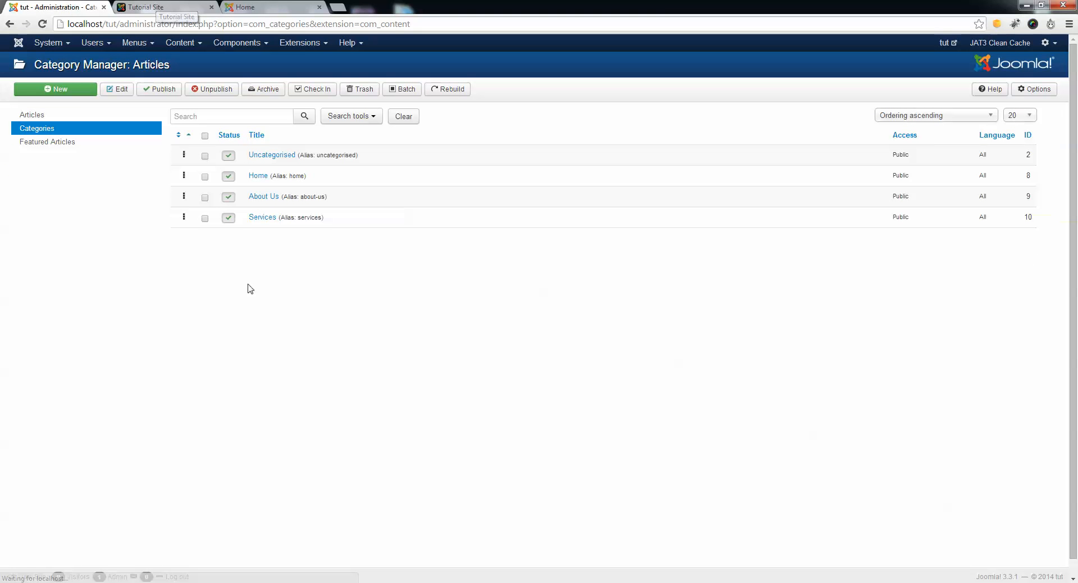
click(263, 219)
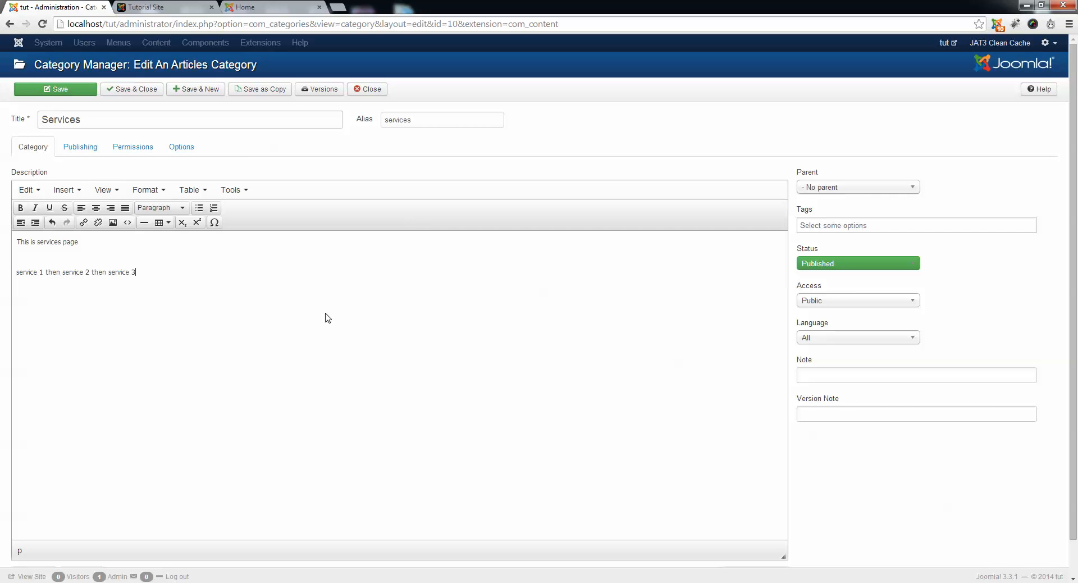
click(119, 91)
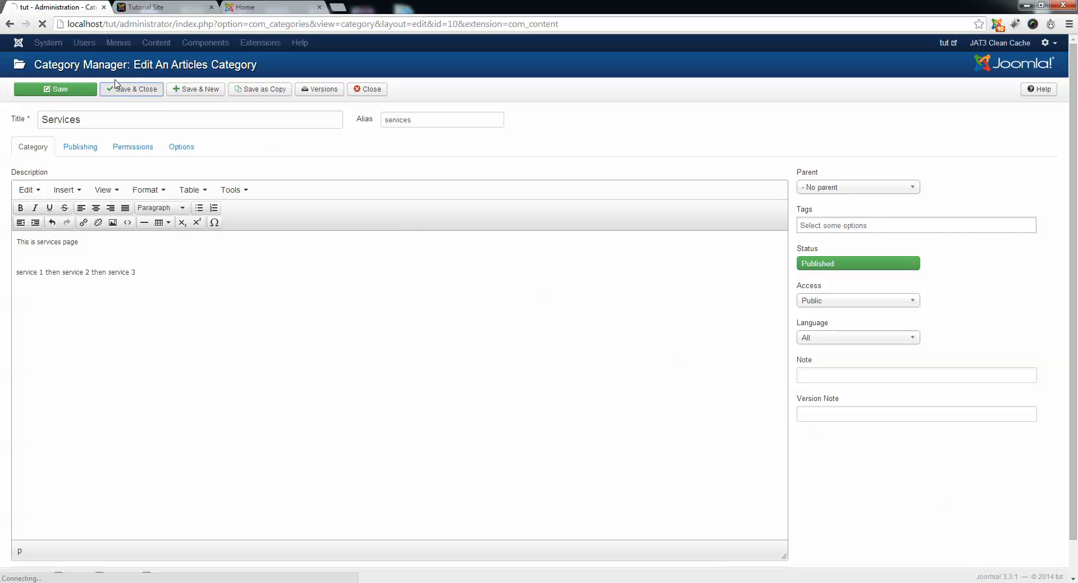
Reload the public site and open its Services page to check the category description.
click(184, 6)
click(172, 23)
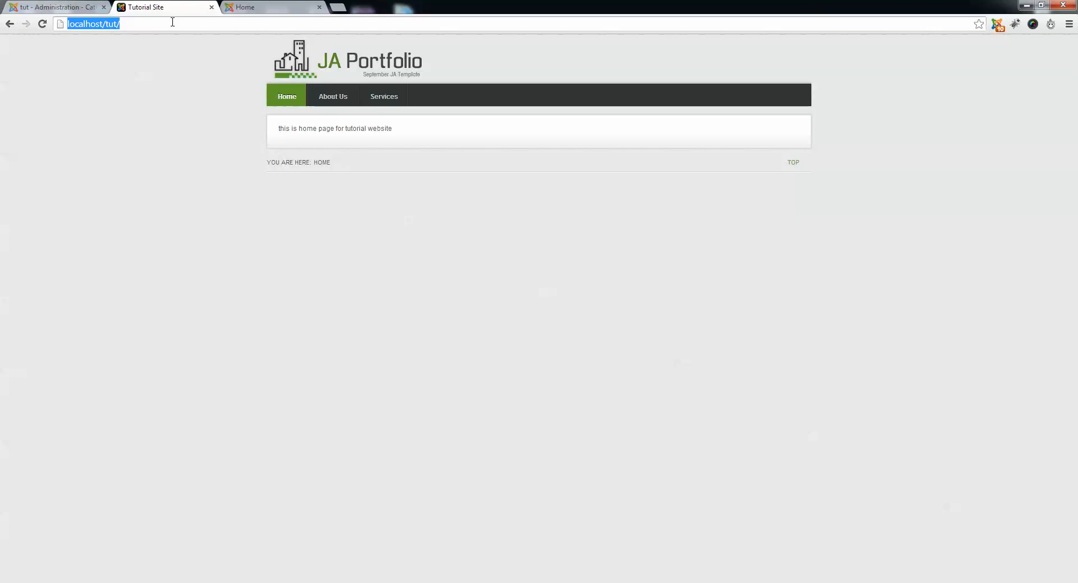
key(Return)
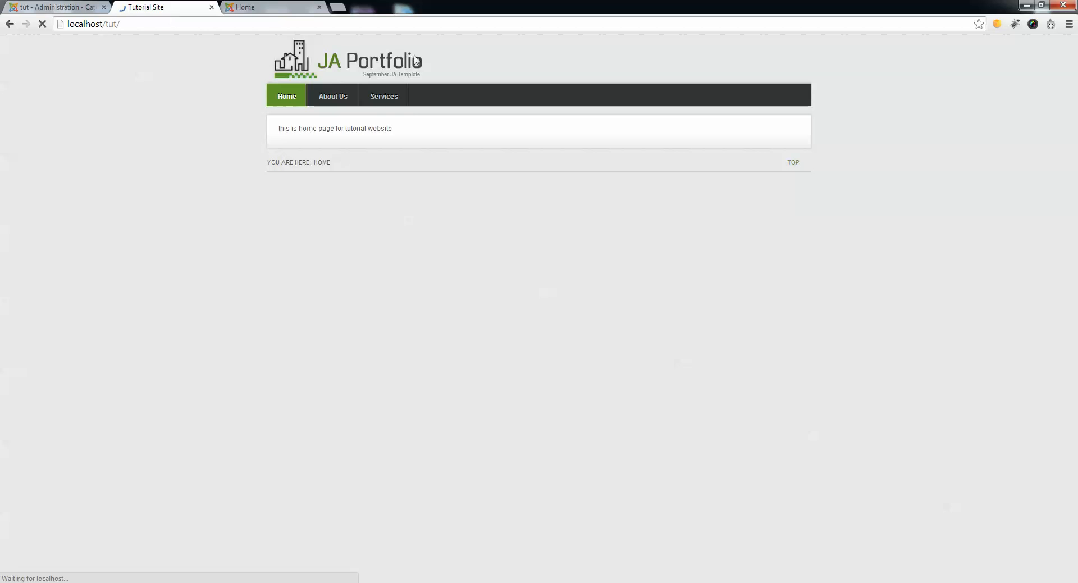
click(385, 98)
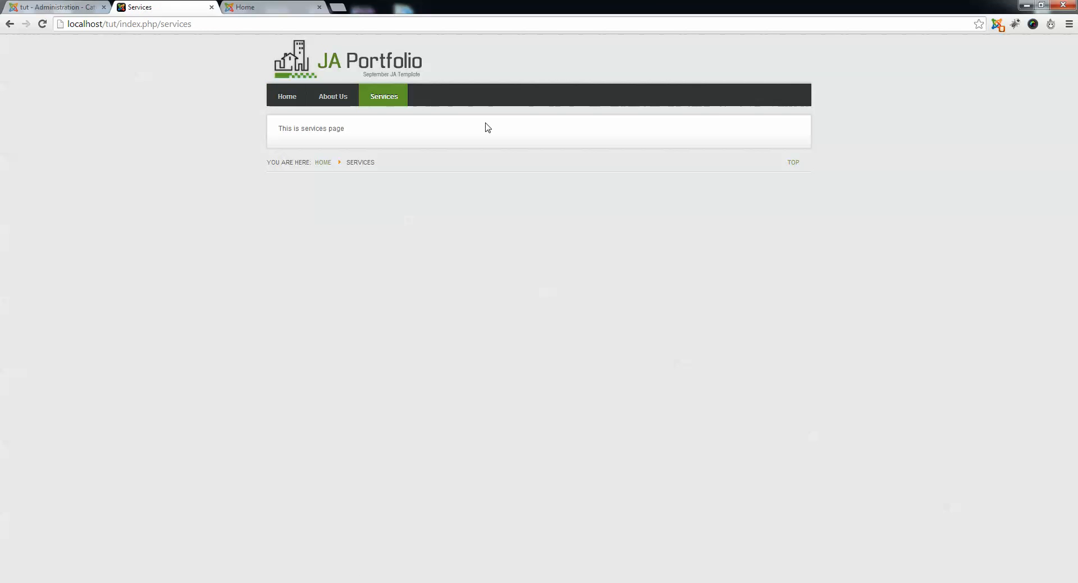
Clean the JAT3 cache in the administration and reload the public Services page.
click(54, 7)
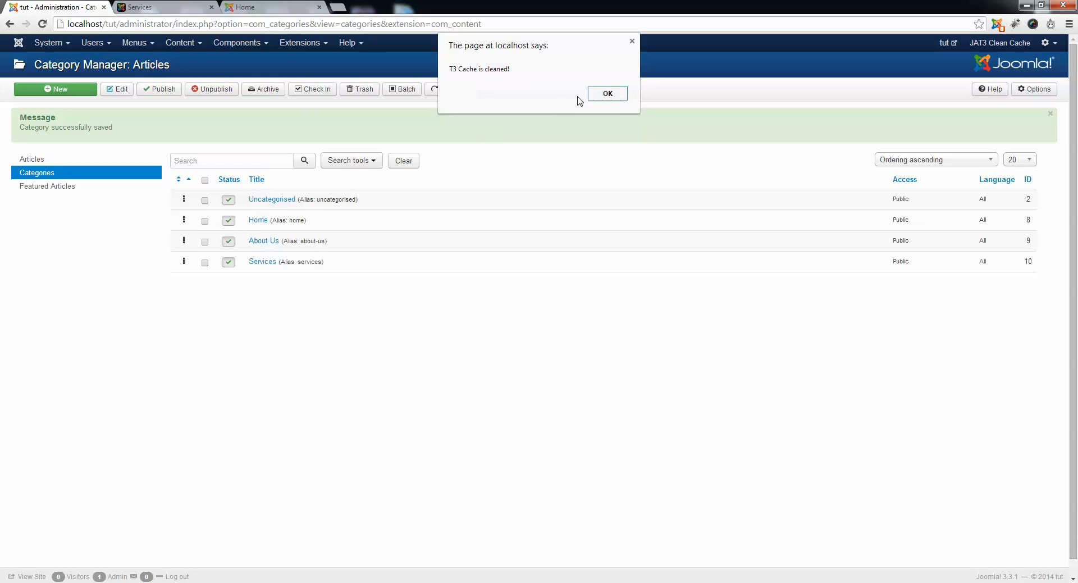
click(613, 99)
click(146, 7)
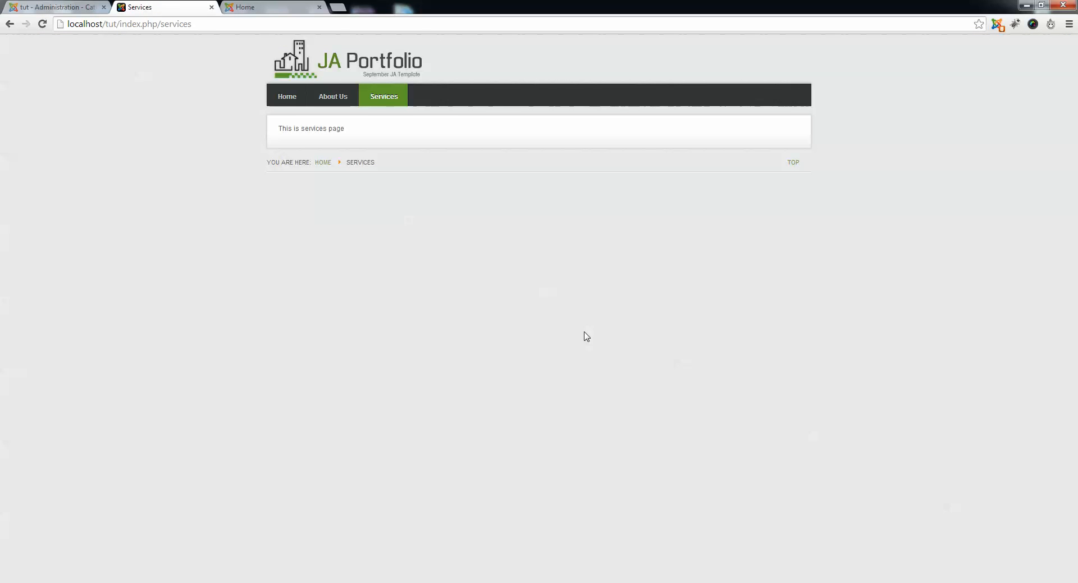
click(206, 24)
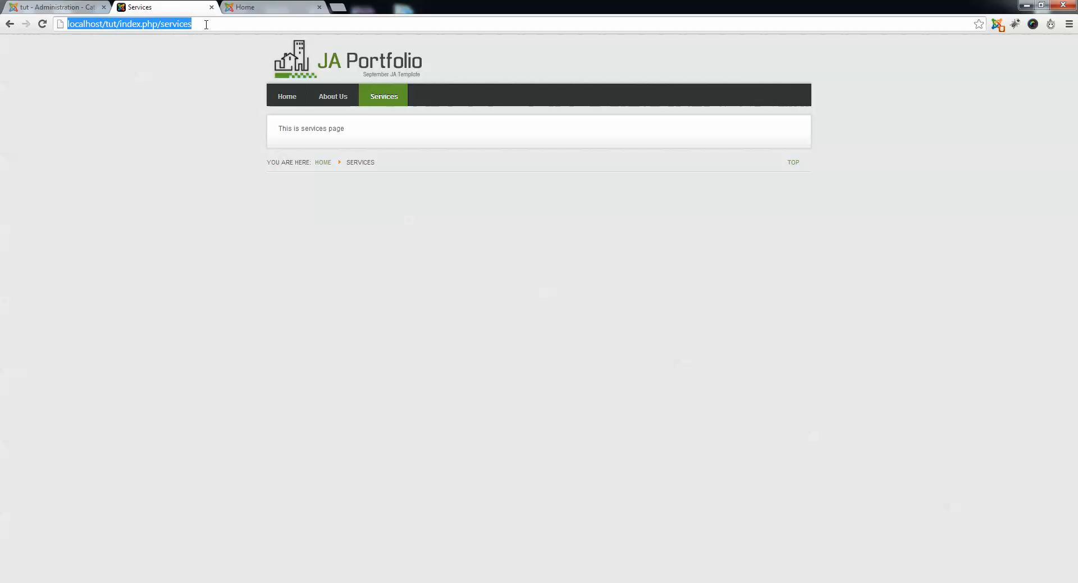
key(Return)
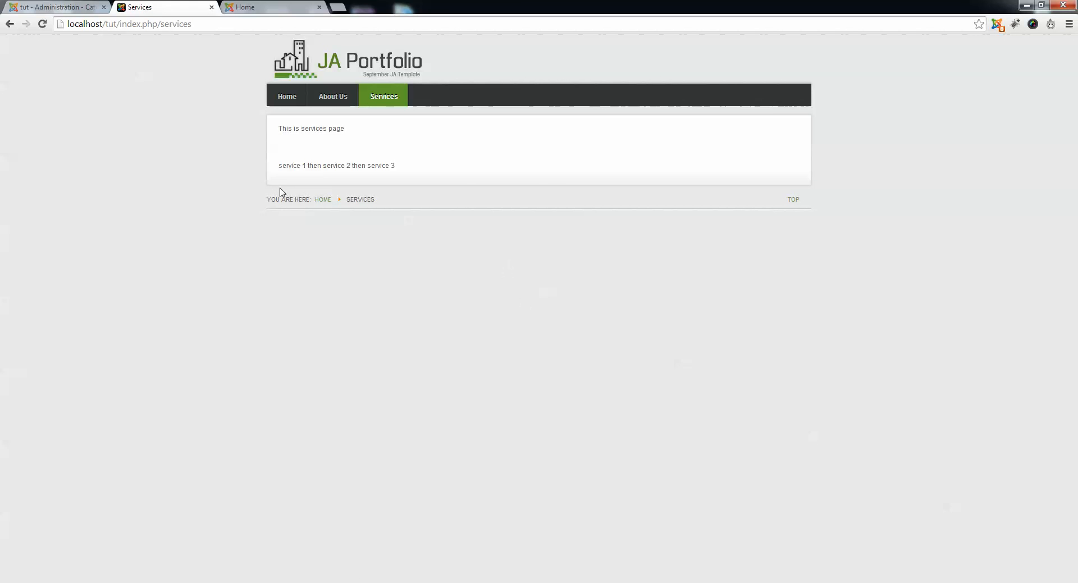
Examine the services line on the public Services page and return to the Home page.
drag(278, 167, 560, 171)
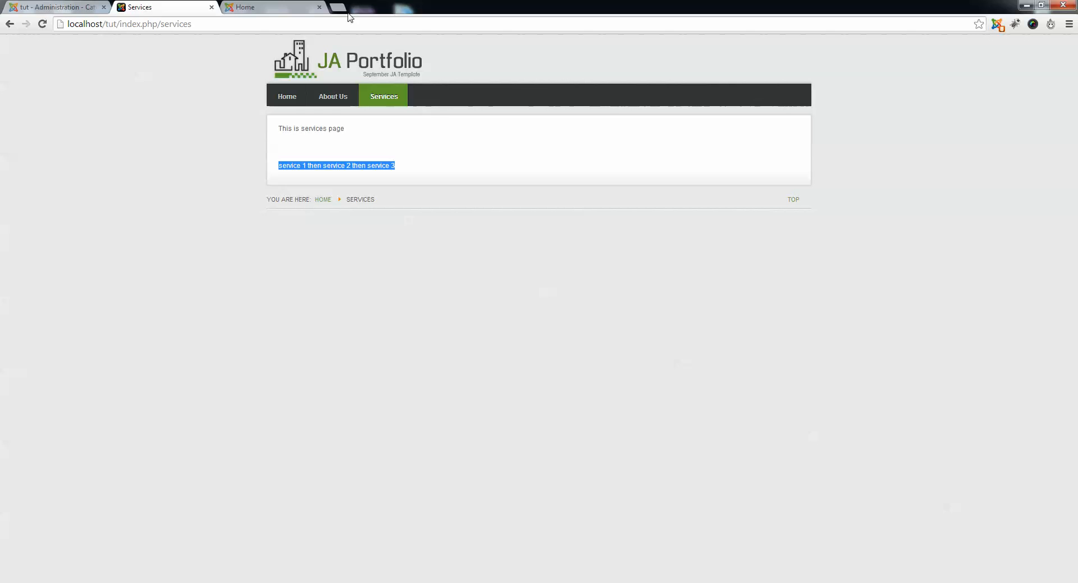
click(643, 147)
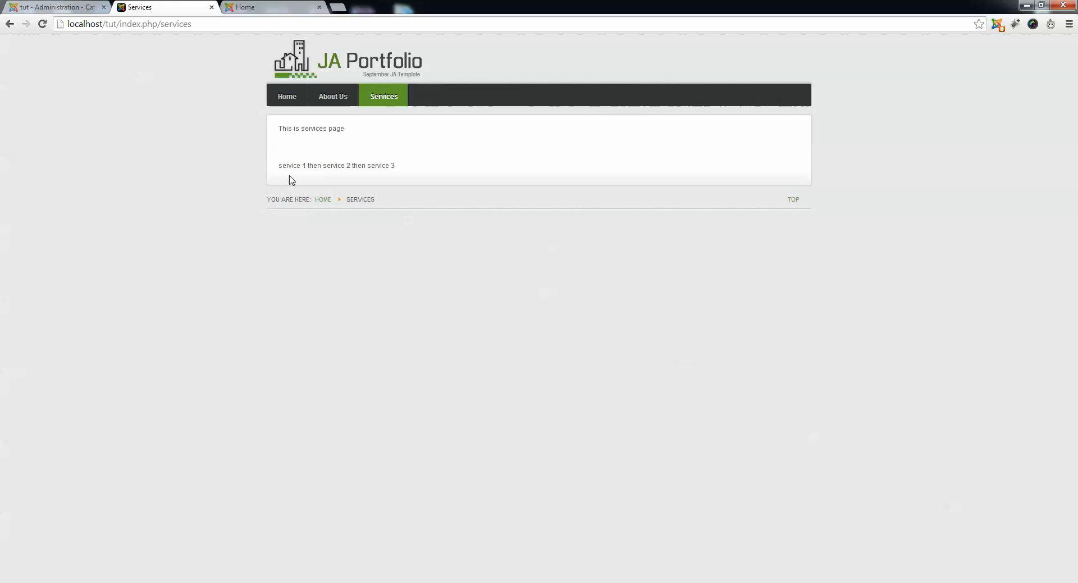
click(279, 100)
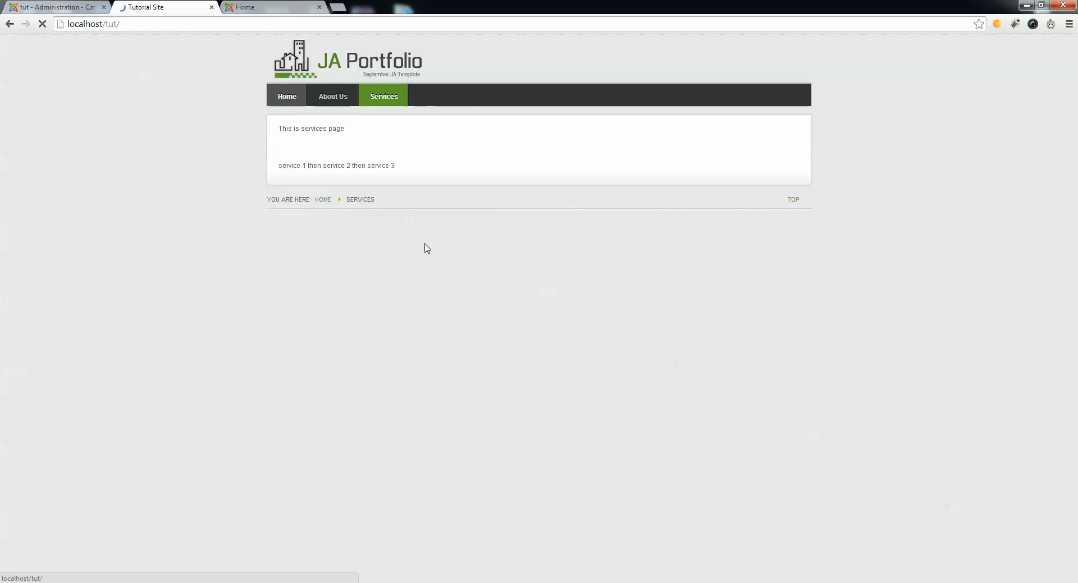